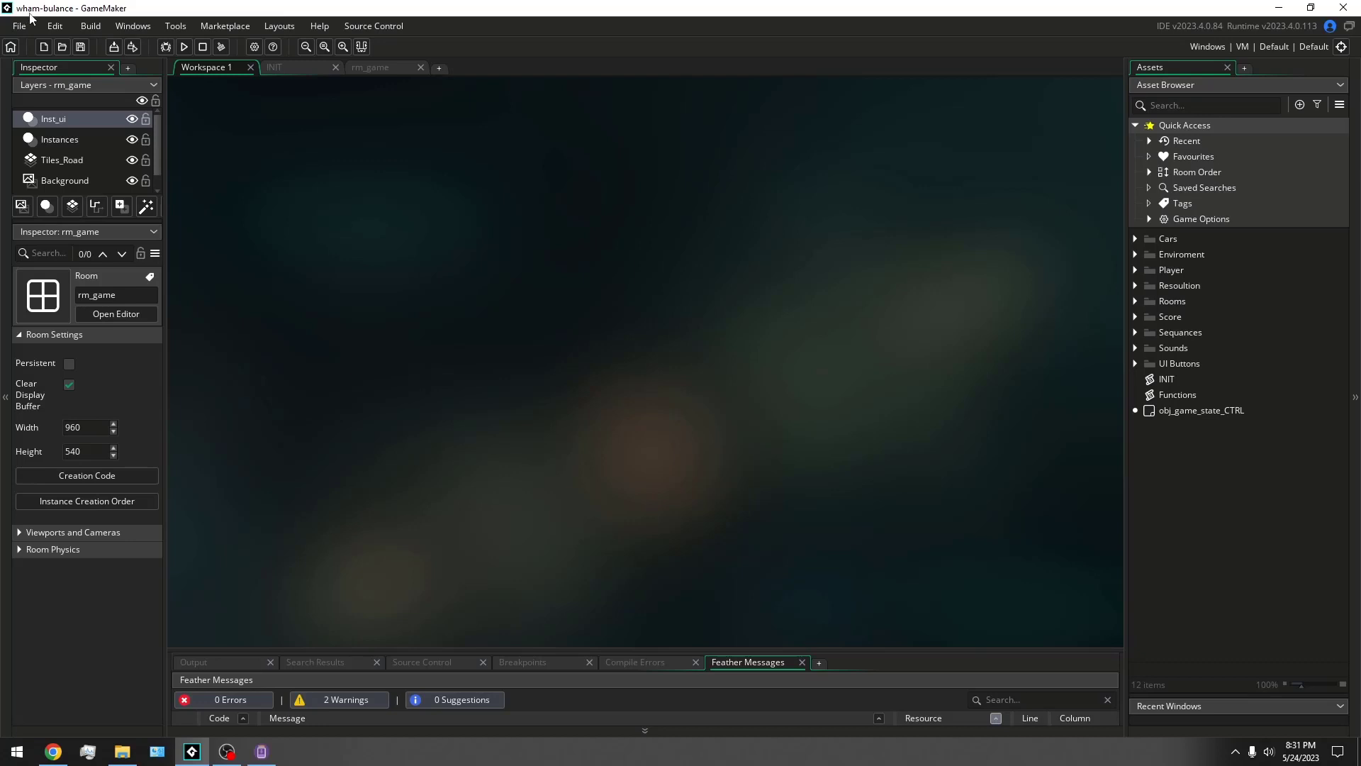
# Clean the project's build files and enlarge the output area to read the build log.
pyautogui.click(89, 27)
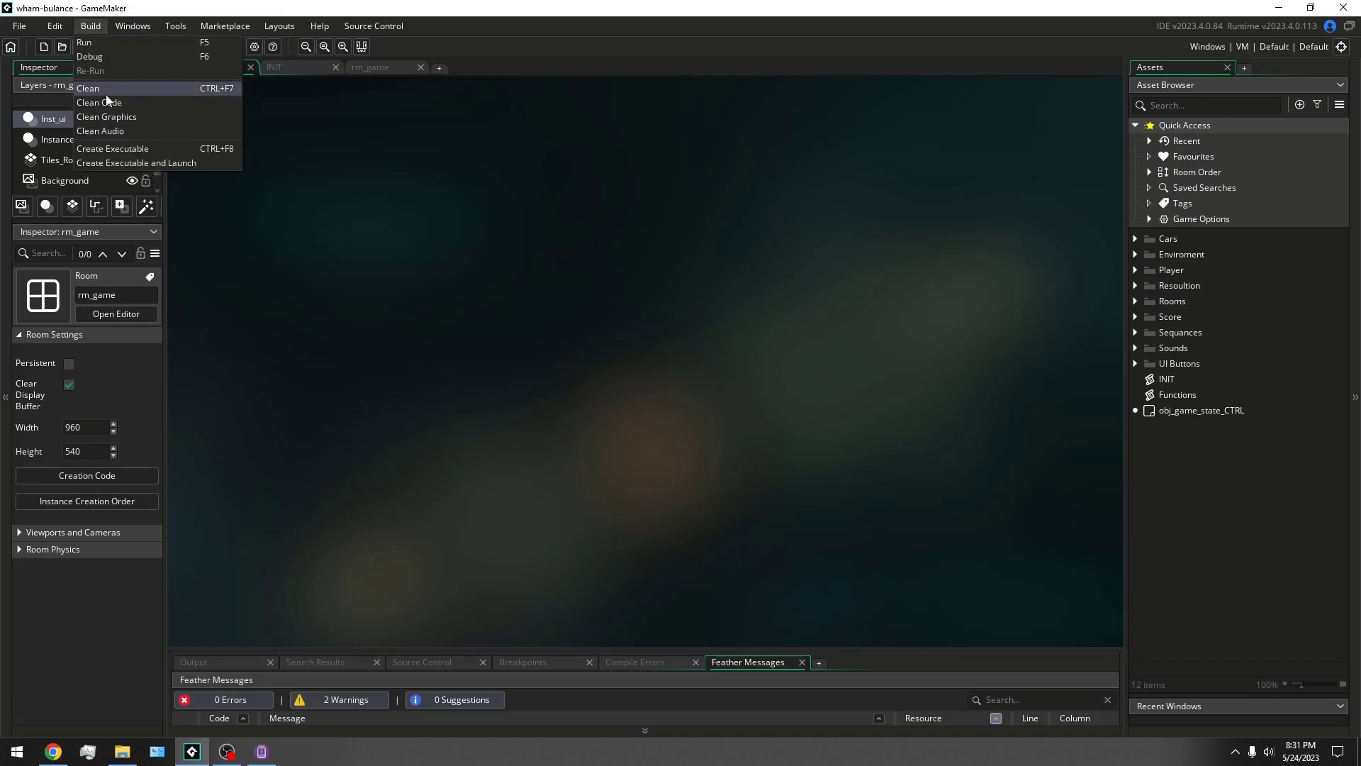
pyautogui.click(125, 90)
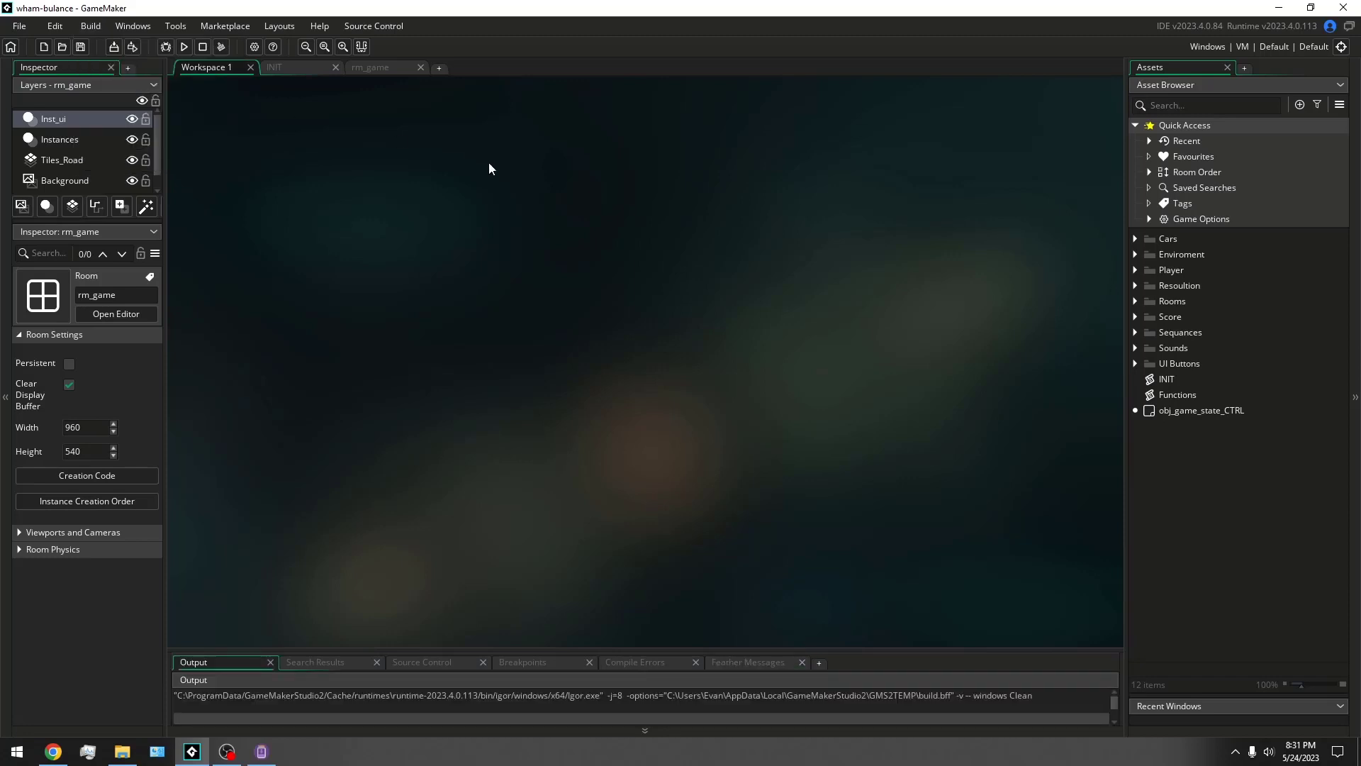
pyautogui.moveTo(540, 647); pyautogui.dragTo(539, 562)
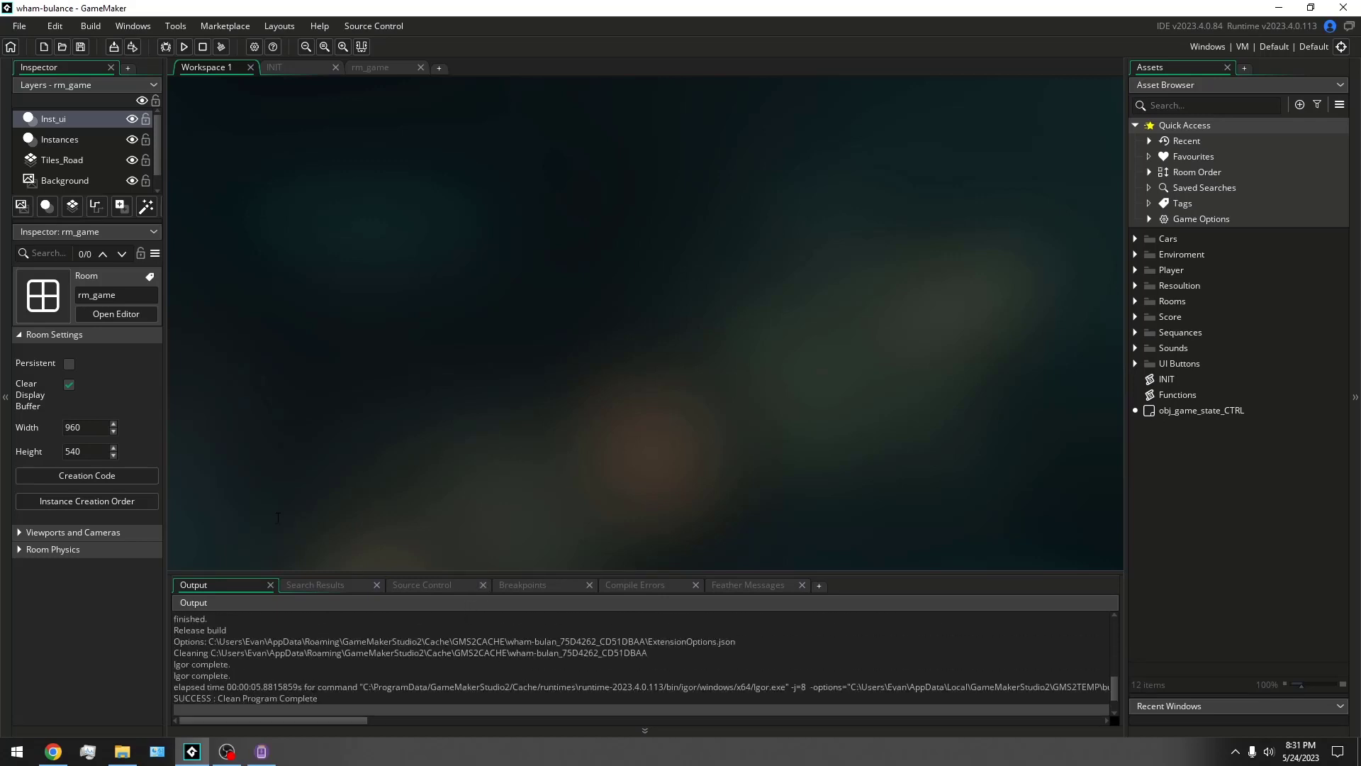
# Create a Windows executable packaged as a zip and save it to the Desktop as wham-bulance.zip.
pyautogui.click(90, 26)
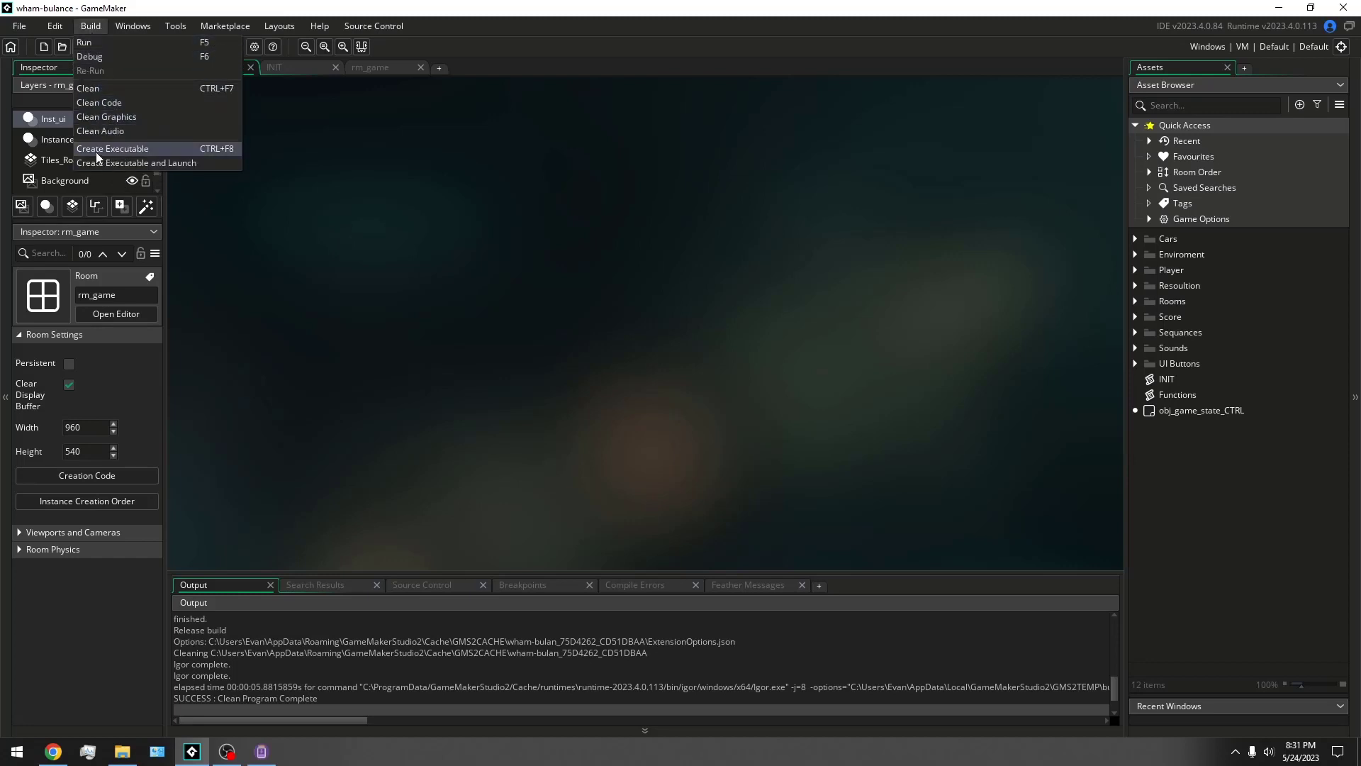
pyautogui.click(146, 150)
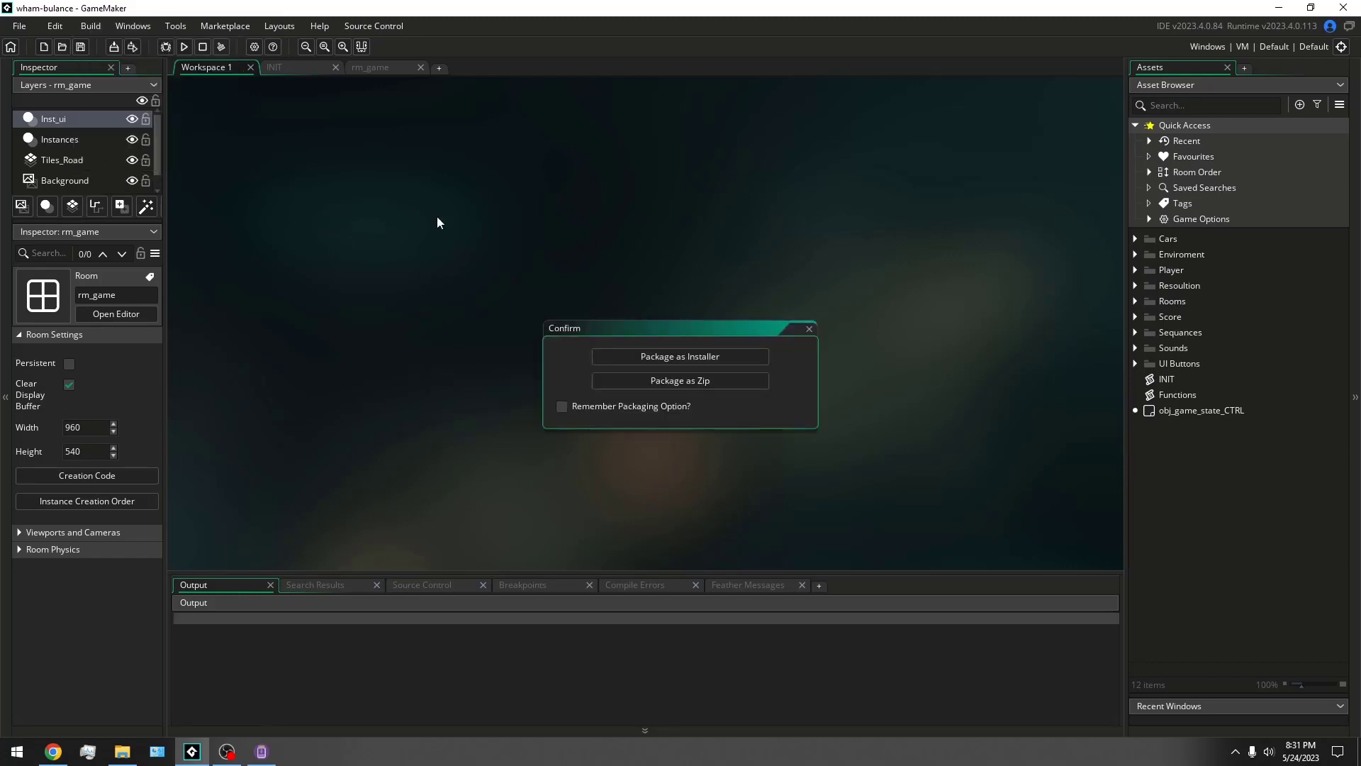
pyautogui.click(705, 383)
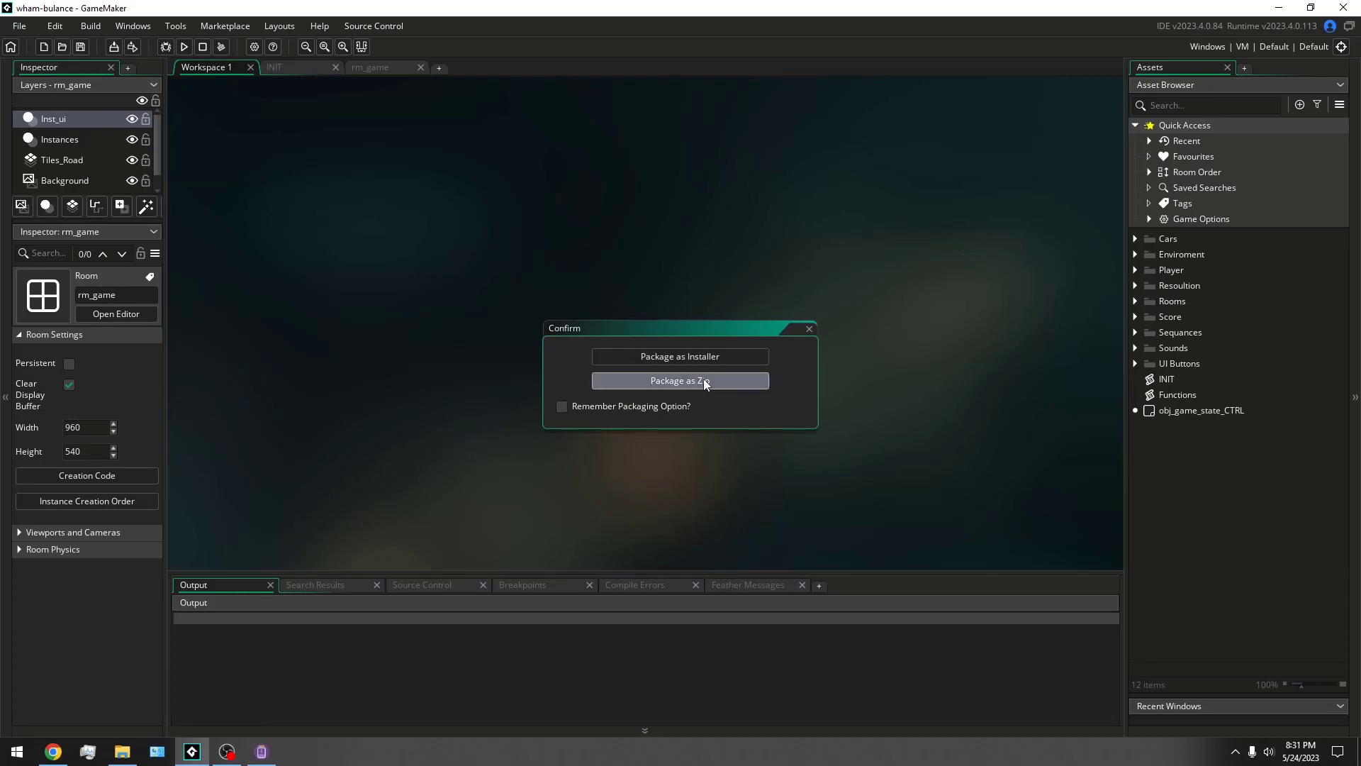
pyautogui.click(51, 164)
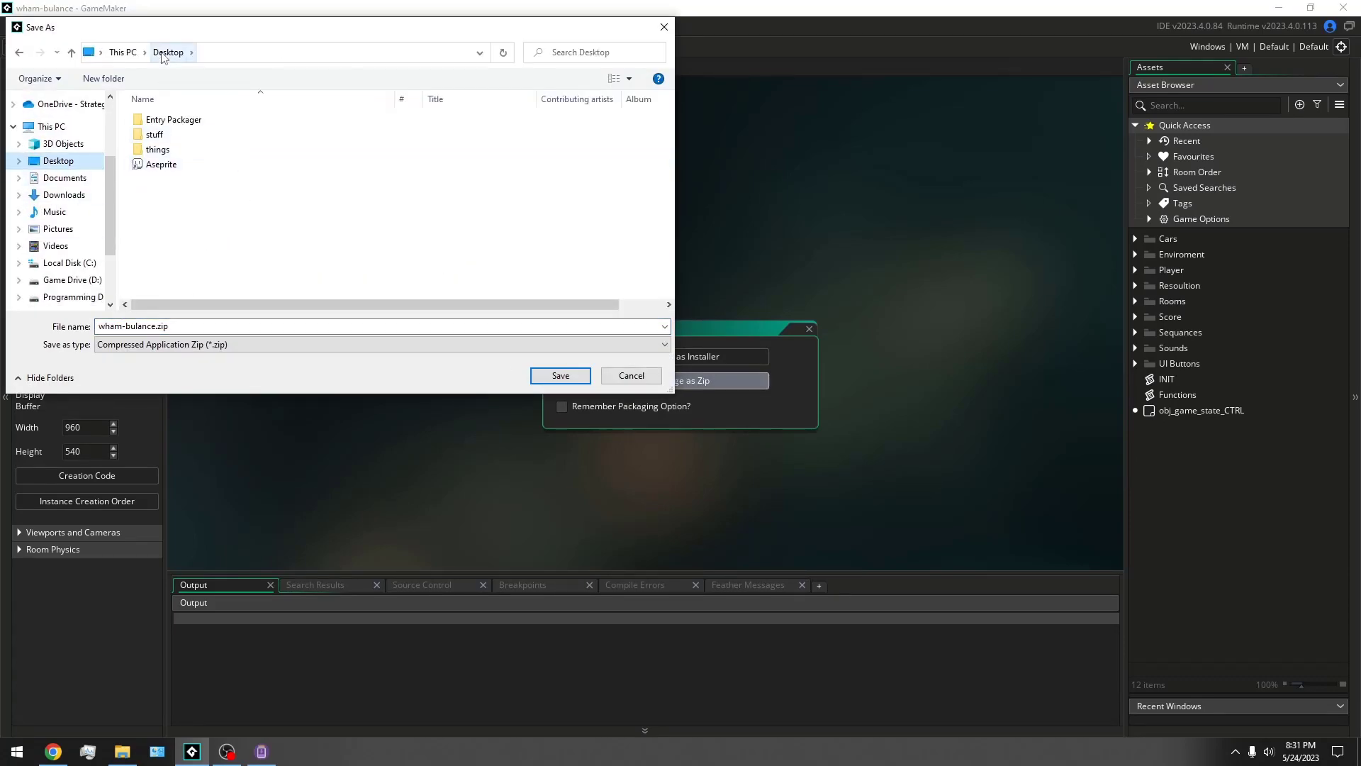
pyautogui.click(568, 375)
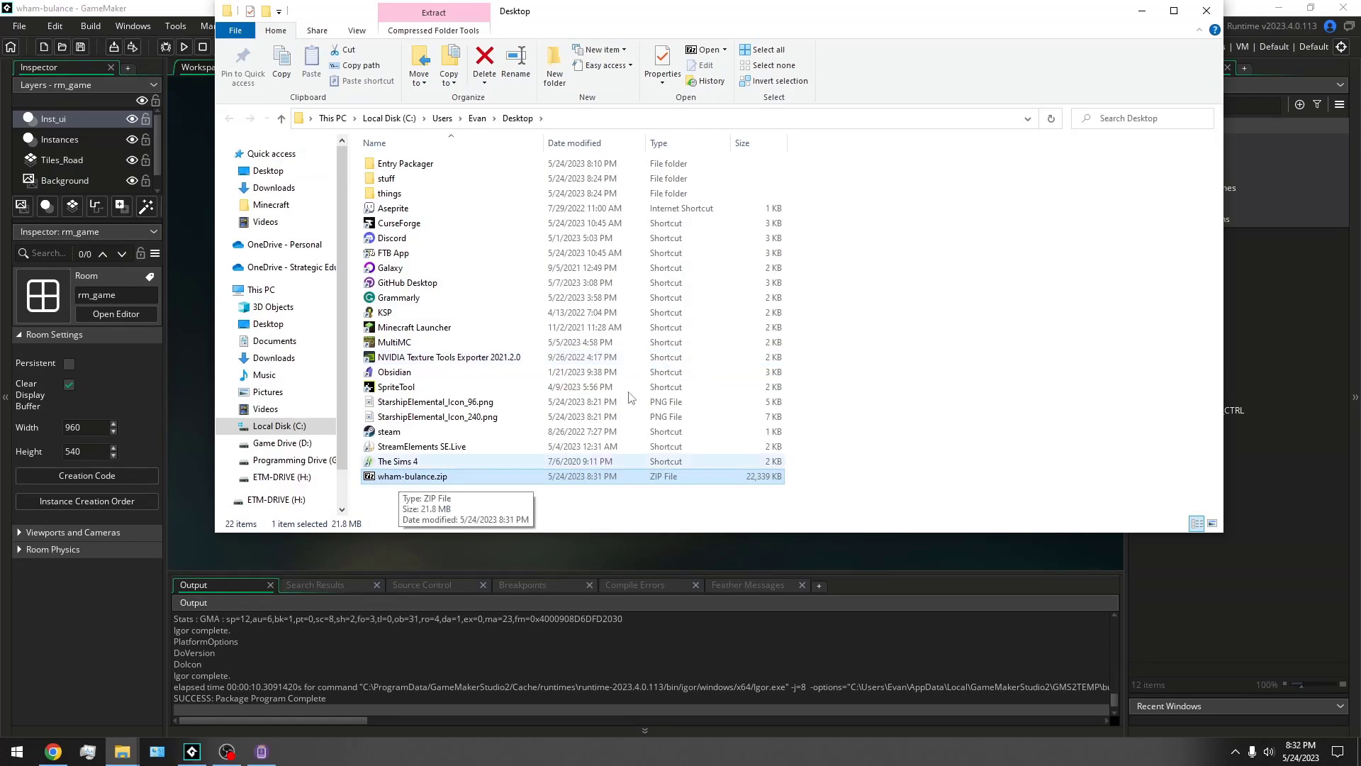
# On the Windows desktop, extract wham-bulance.zip with 7-Zip into its own wham-bulance folder.
pyautogui.click(1141, 10)
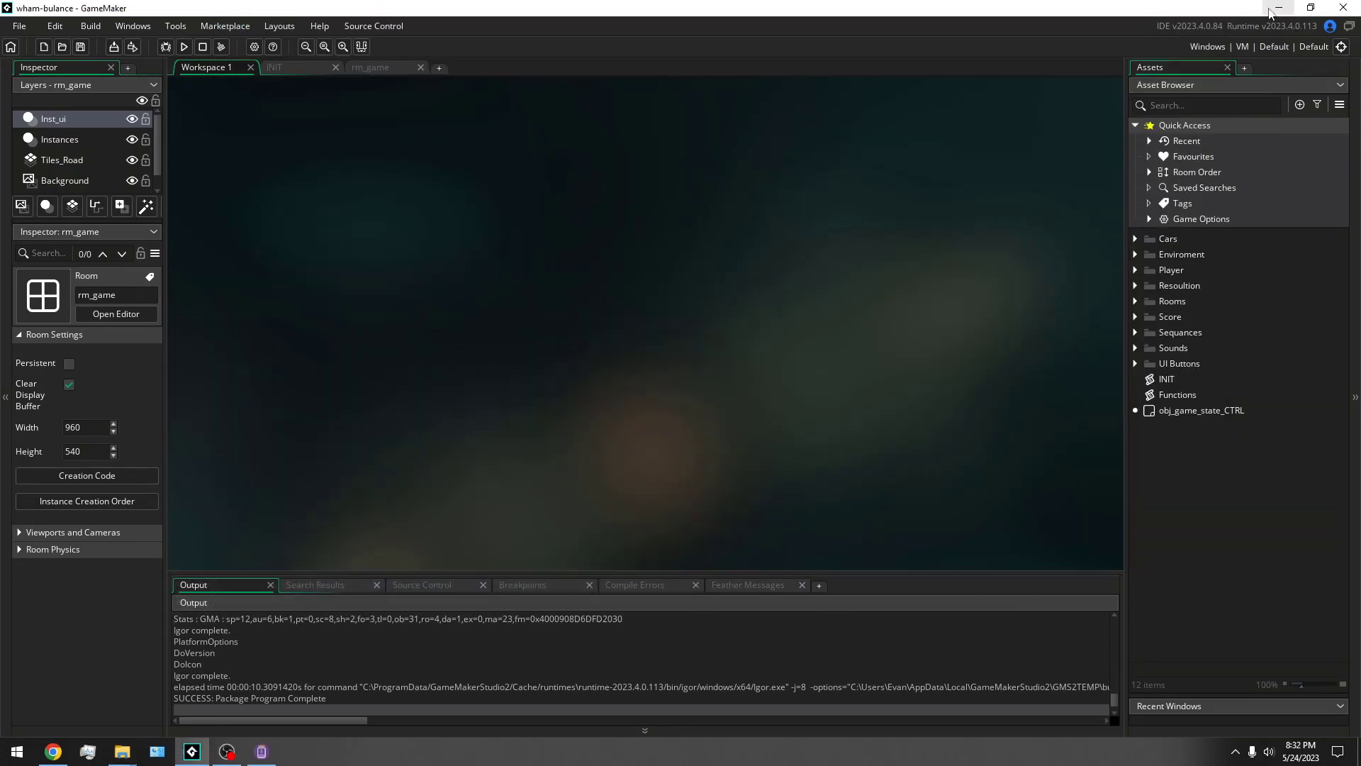
pyautogui.click(1278, 7)
pyautogui.click(1276, 6)
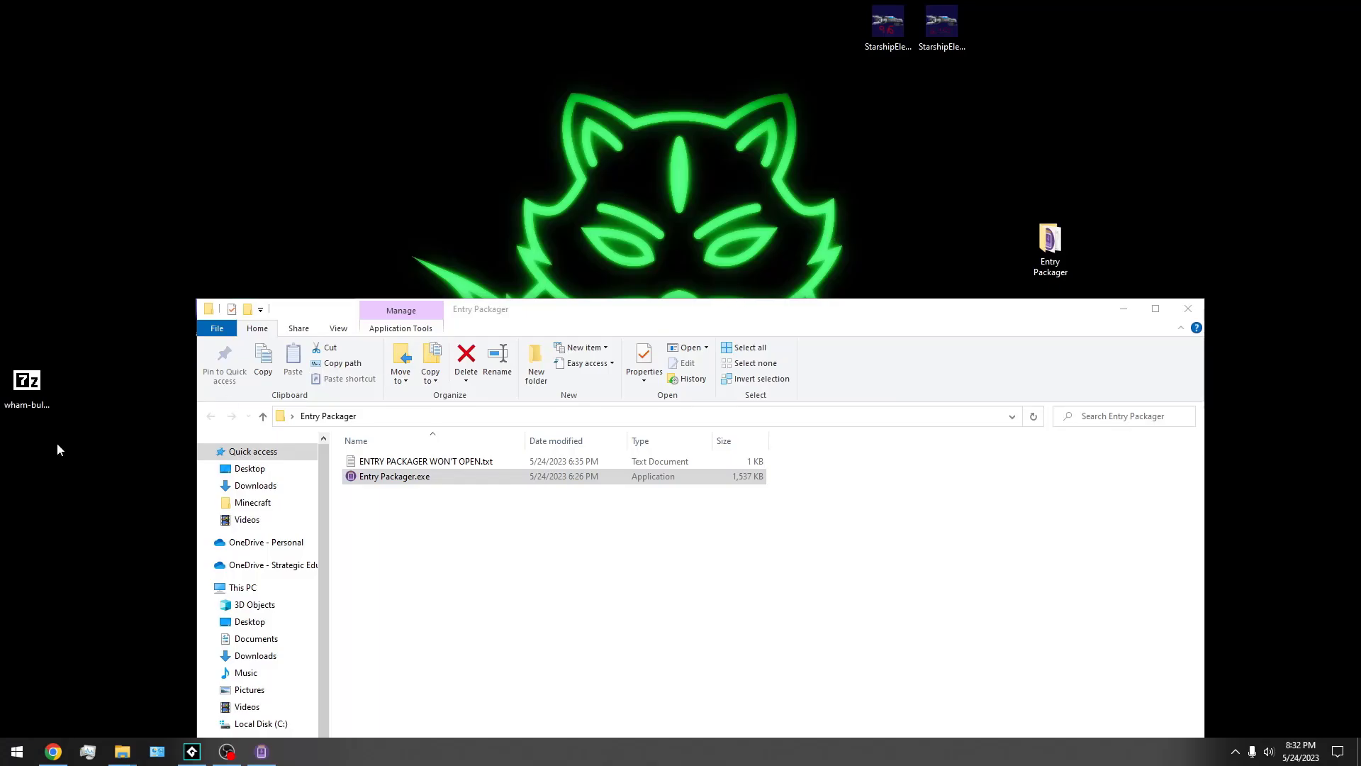
pyautogui.rightClick(22, 389)
pyautogui.moveTo(19, 386); pyautogui.dragTo(559, 75)
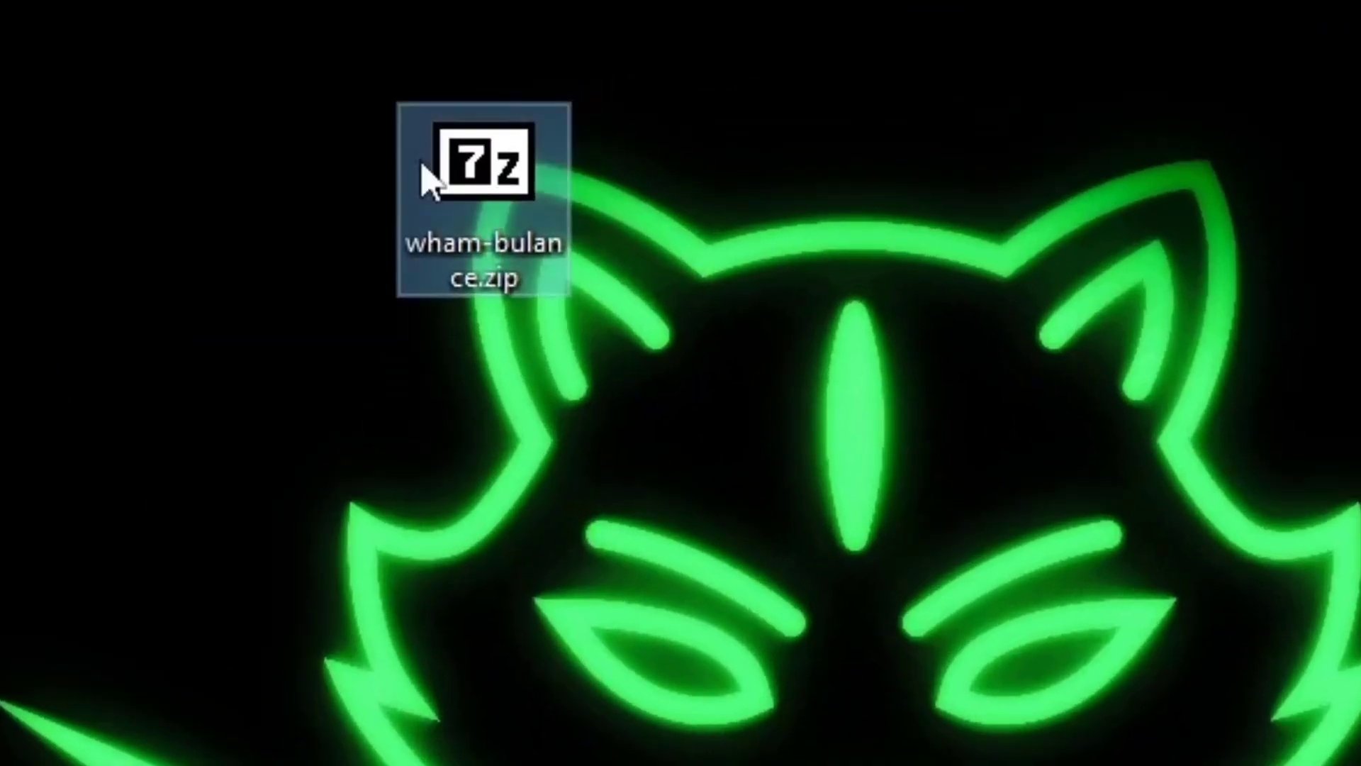
pyautogui.rightClick(529, 183)
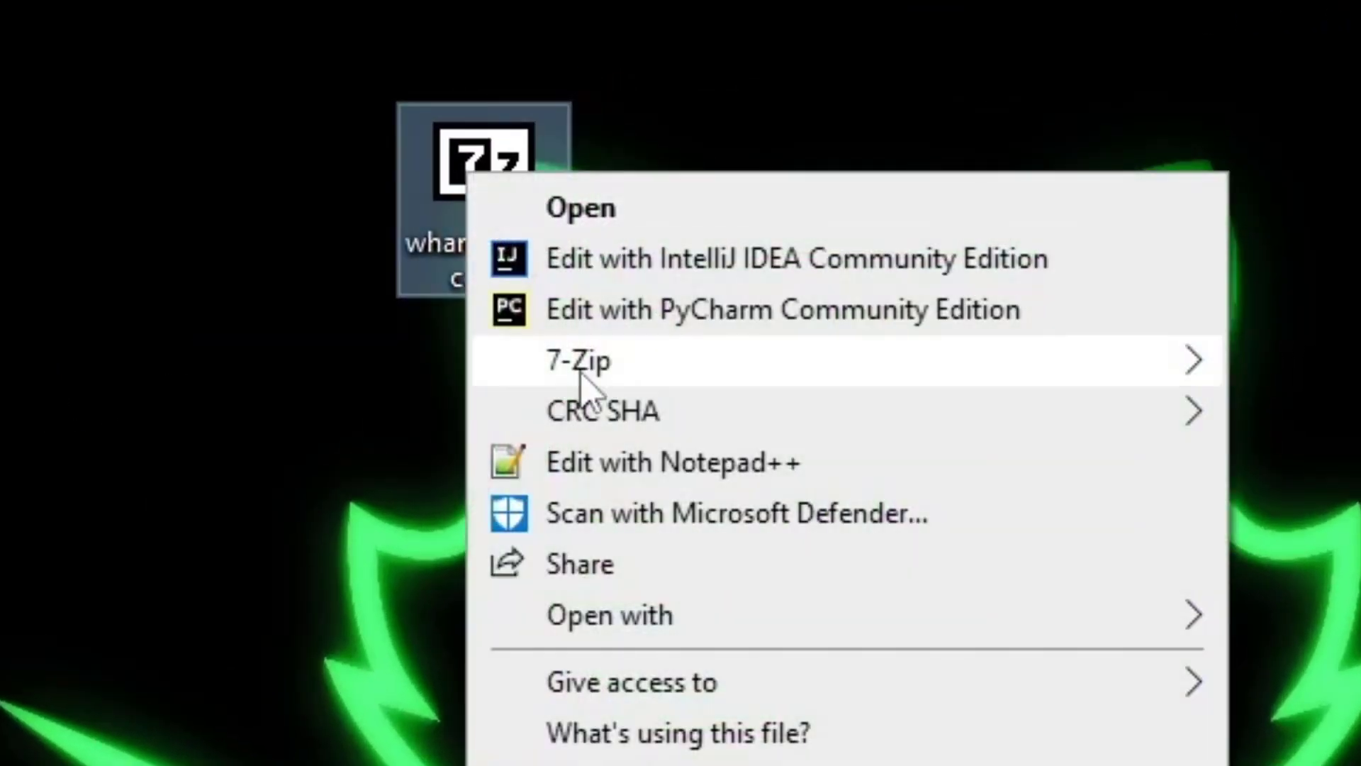
pyautogui.moveTo(665, 356)
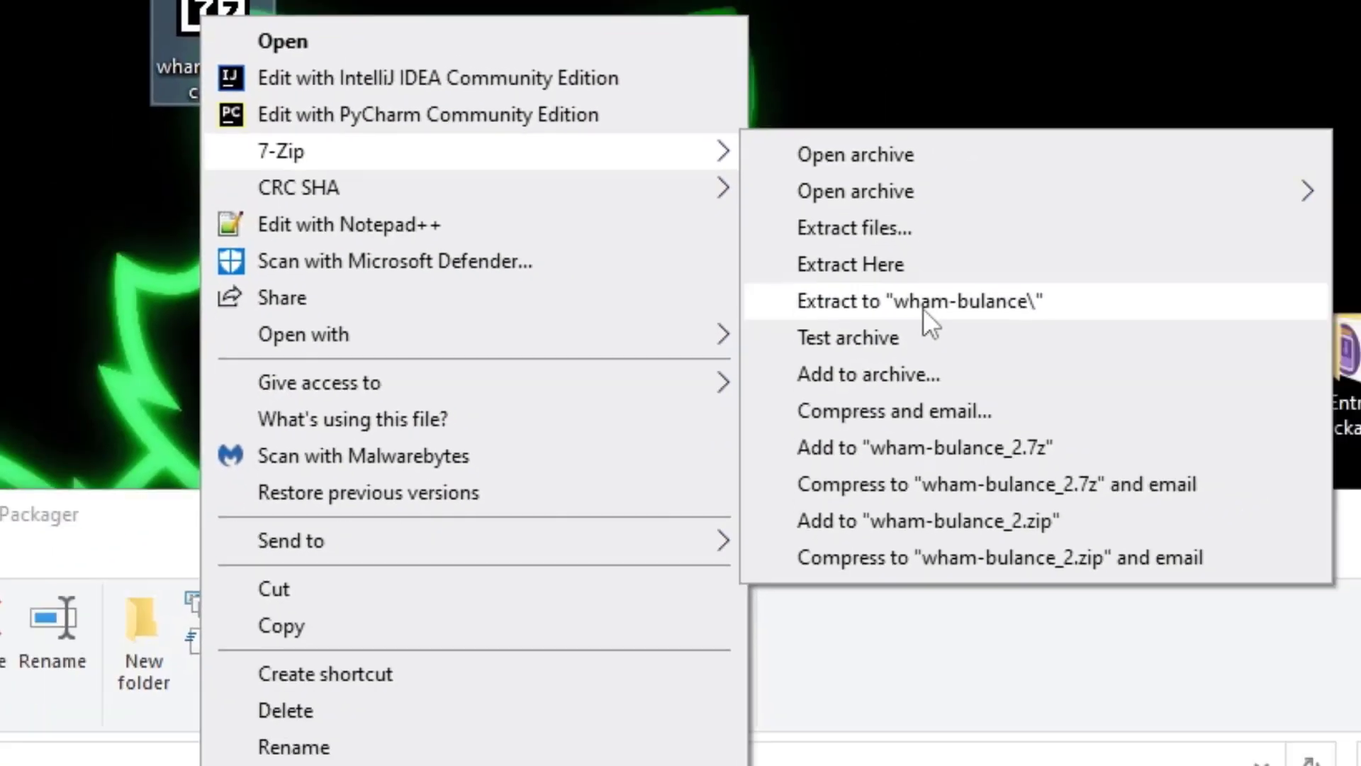
pyautogui.click(992, 361)
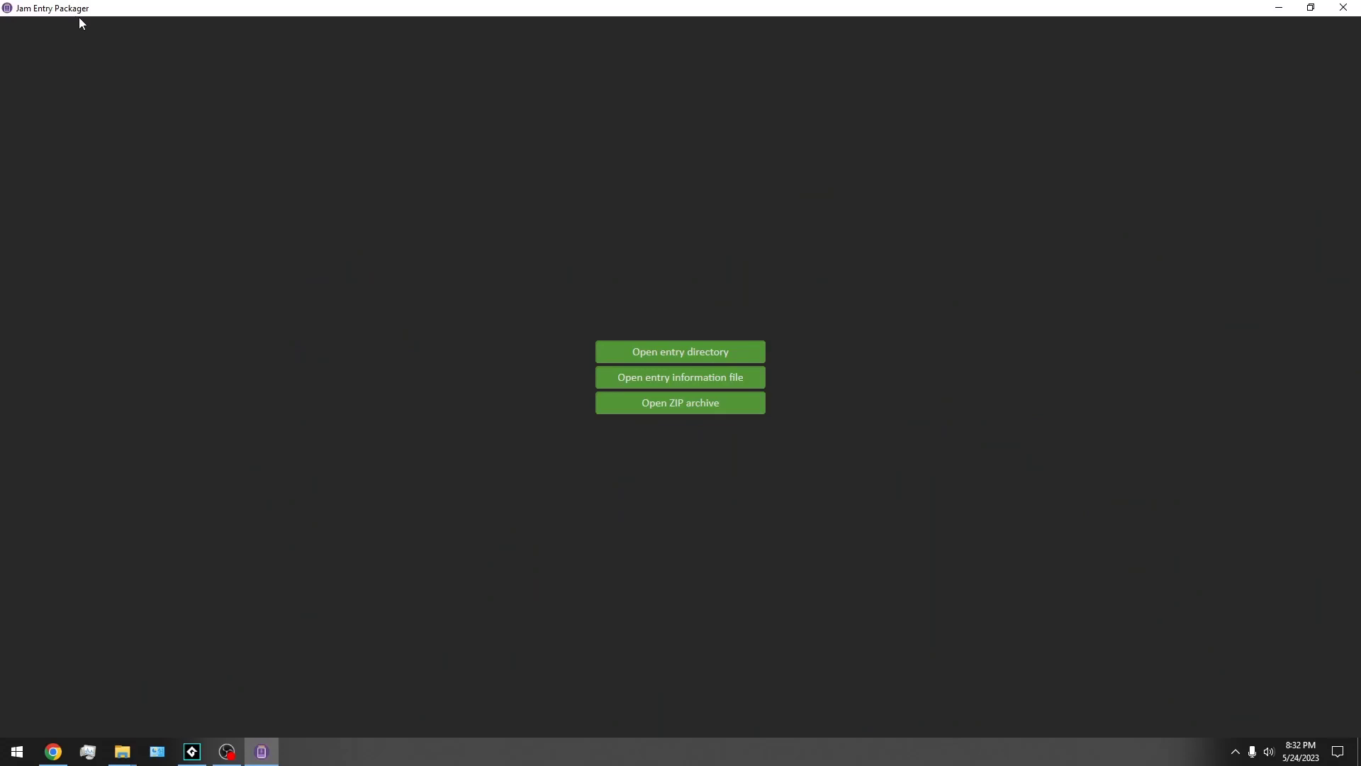
# Switch to Chrome and review the Download .NET 5.0 page's heading and its end-of-life notice.
pyautogui.click(53, 751)
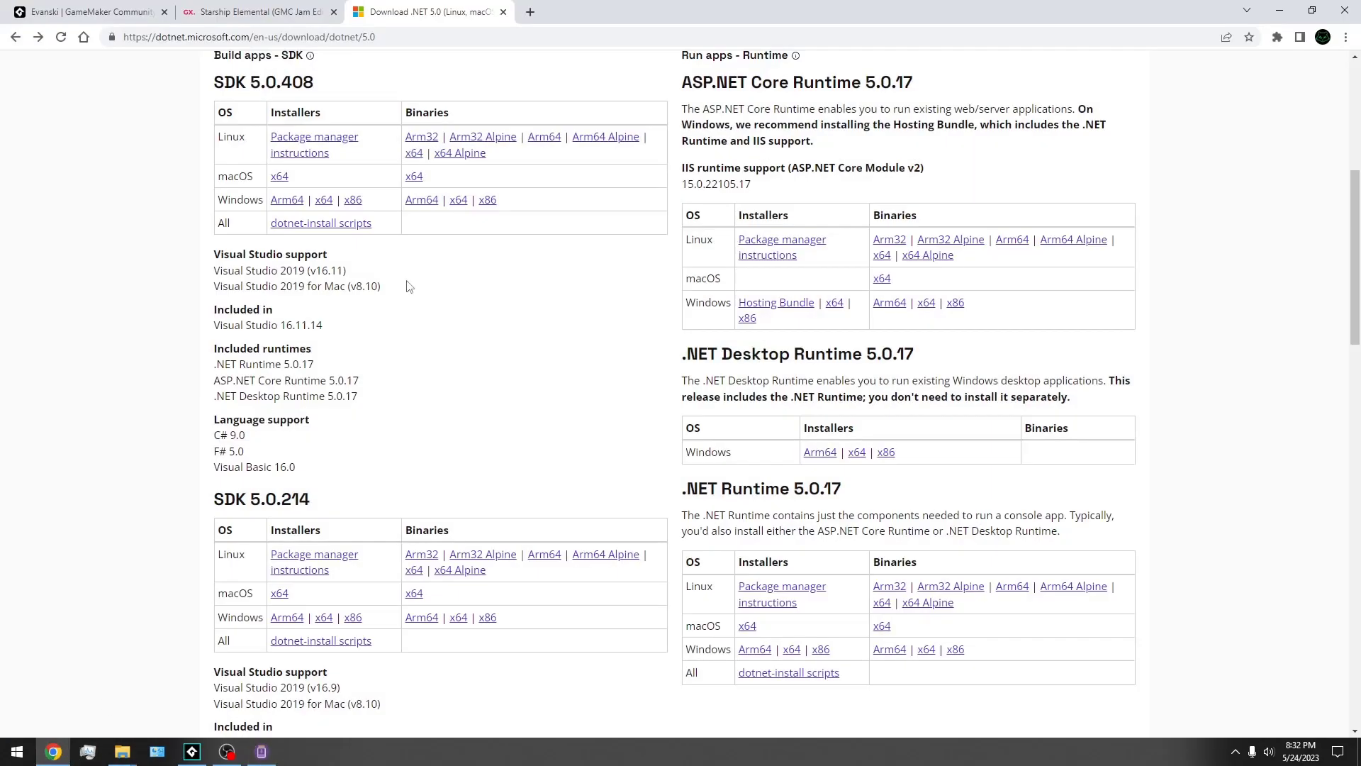
pyautogui.scroll(2, 453, 293)
pyautogui.moveTo(457, 229); pyautogui.dragTo(904, 228)
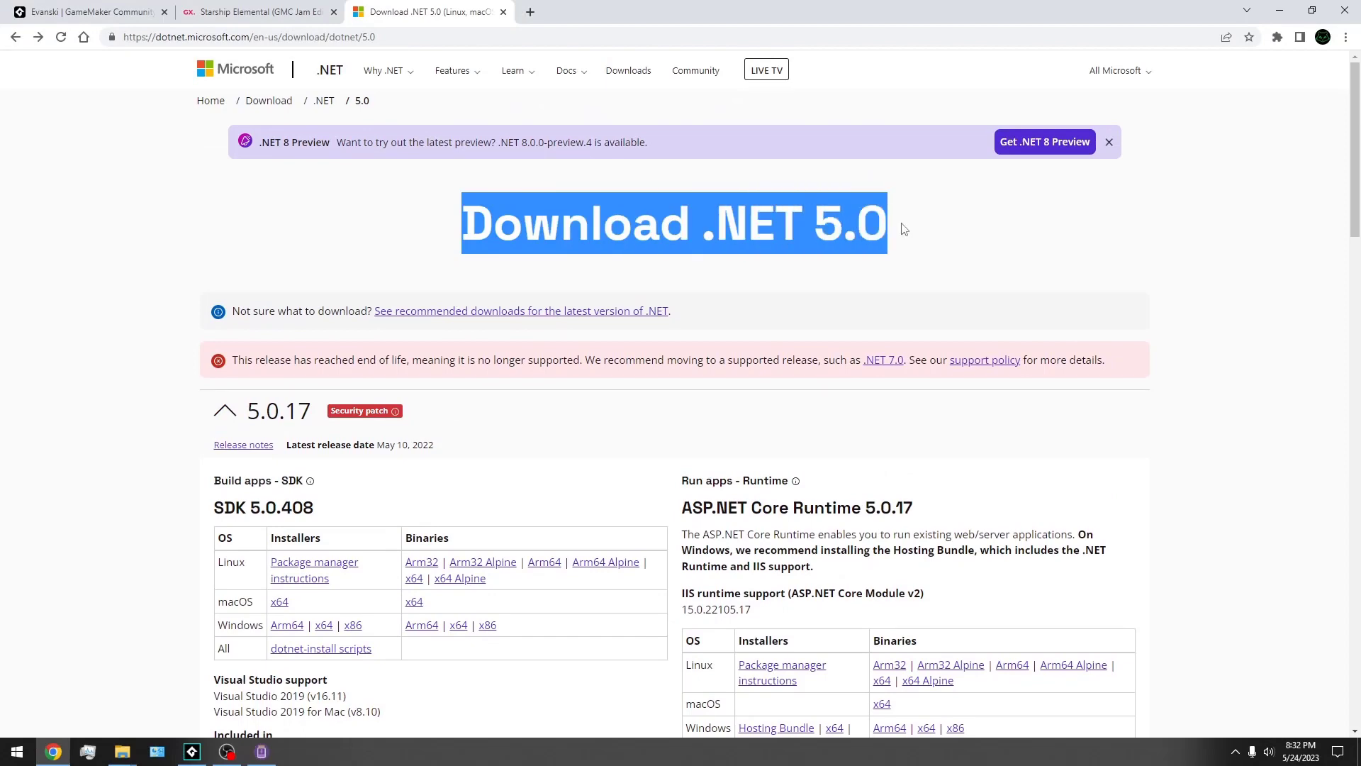
pyautogui.click(829, 279)
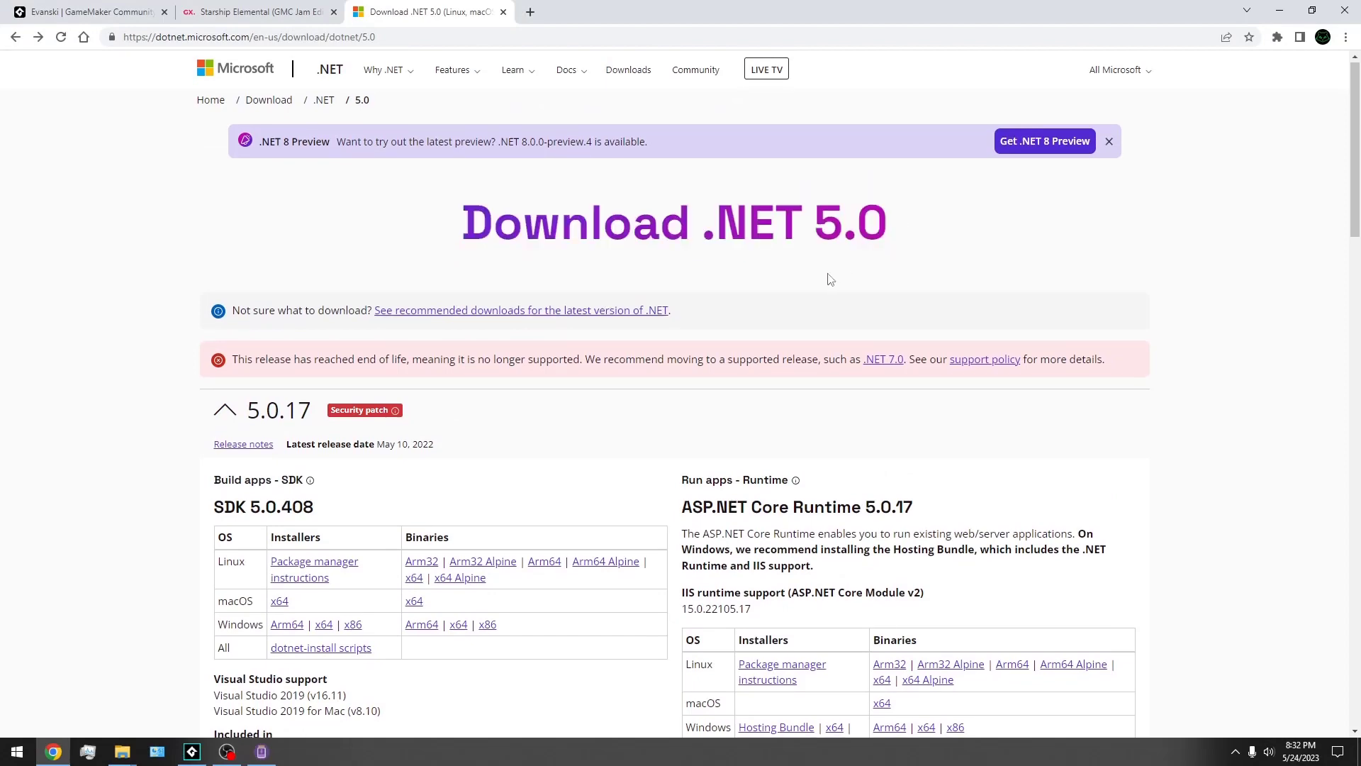
pyautogui.scroll(-5, 827, 279)
pyautogui.scroll(3, 383, 201)
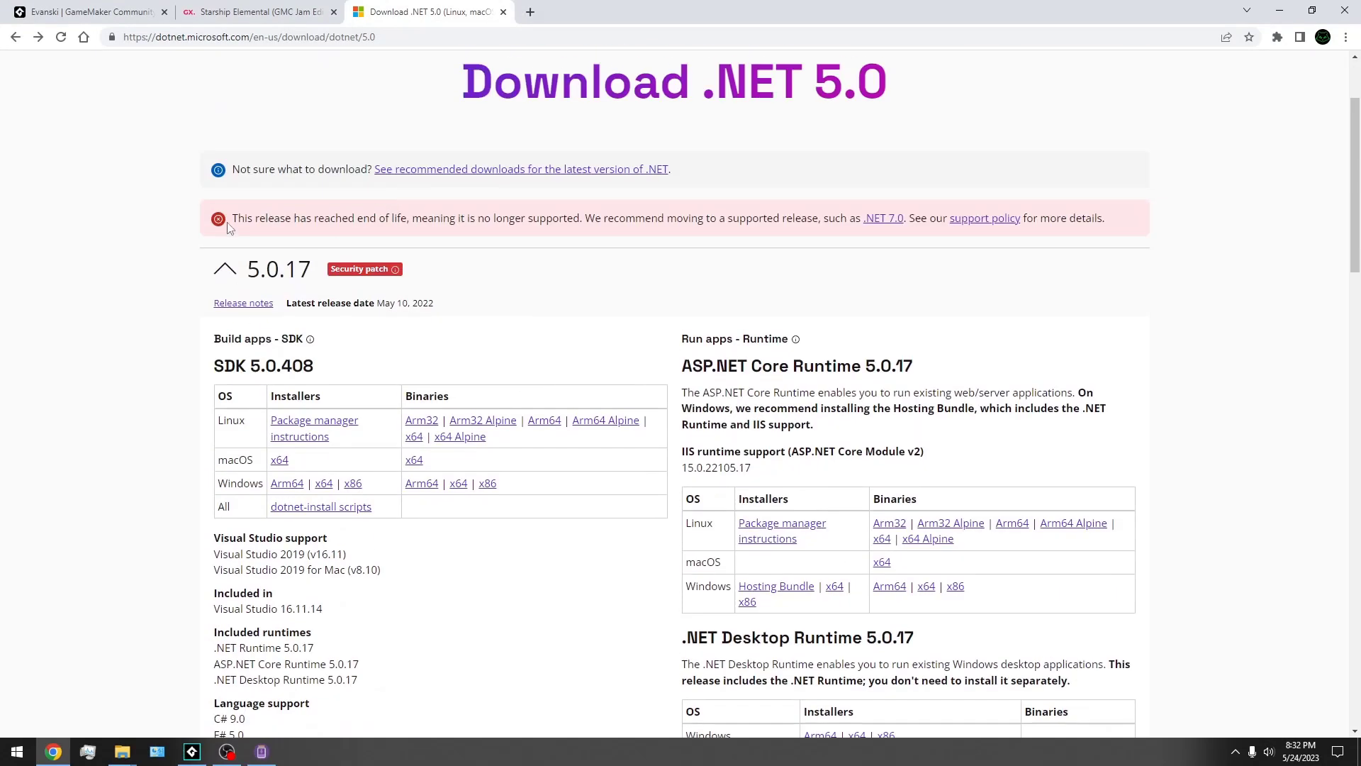
pyautogui.moveTo(235, 219); pyautogui.dragTo(1106, 219)
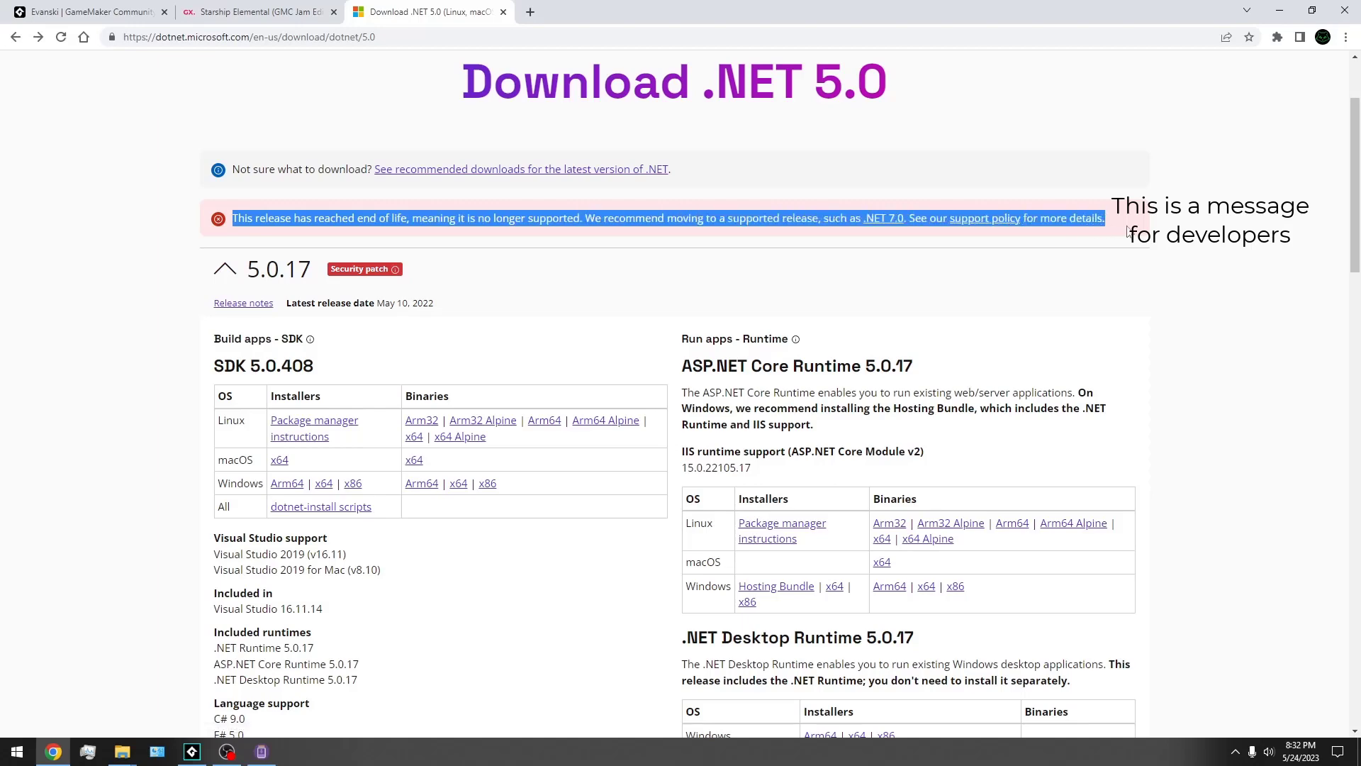
# Examine the Windows installer options for .NET Desktop Runtime 5.0.17, and return to Jam Entry Packager.
pyautogui.scroll(-3, 438, 235)
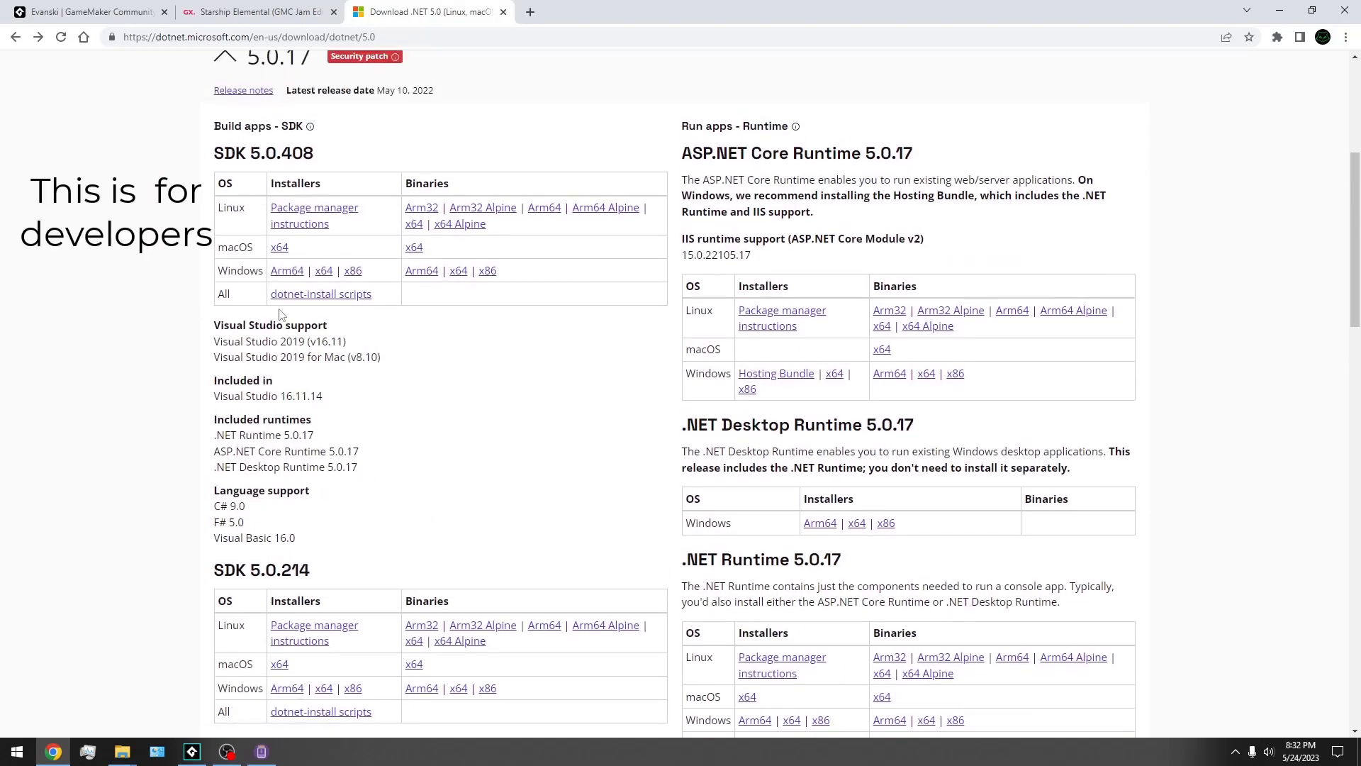
pyautogui.scroll(-2, 560, 394)
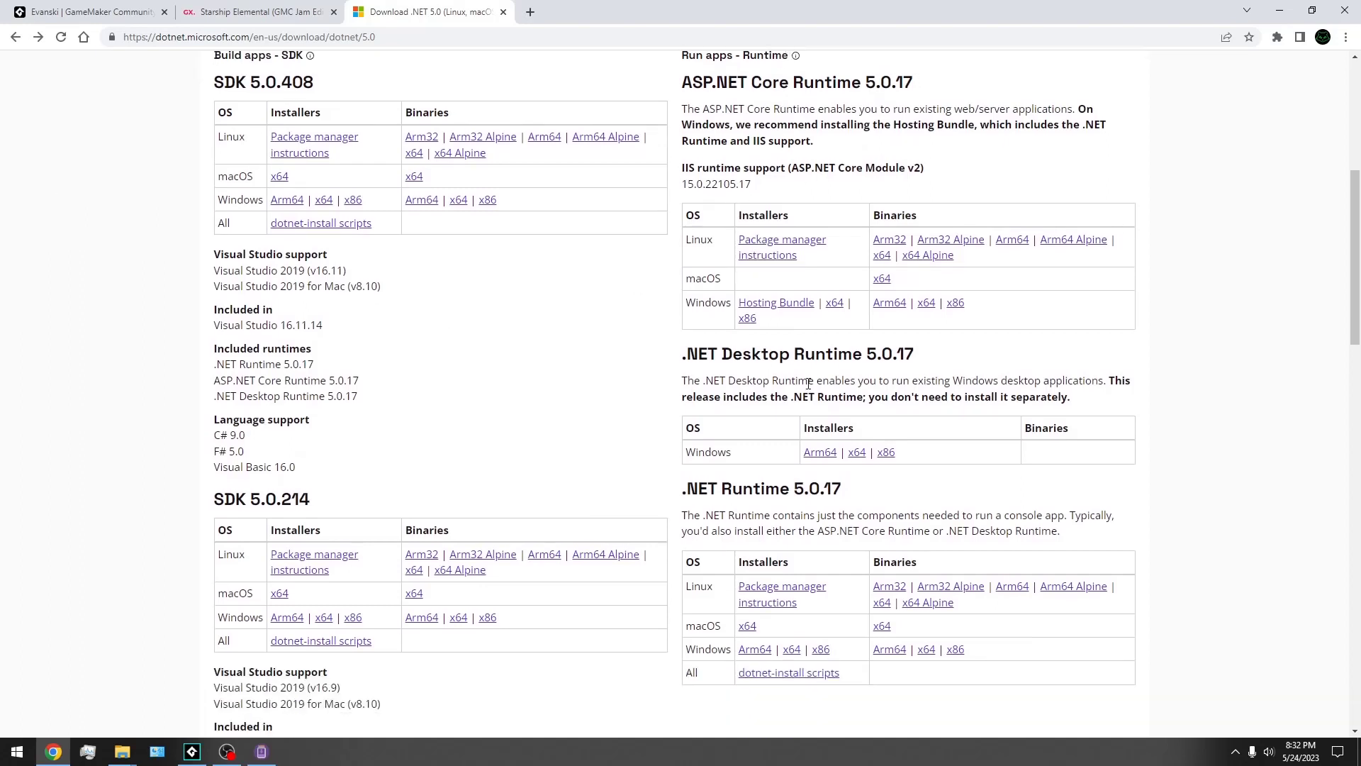
pyautogui.scroll(1, 808, 385)
pyautogui.moveTo(695, 454); pyautogui.dragTo(948, 453)
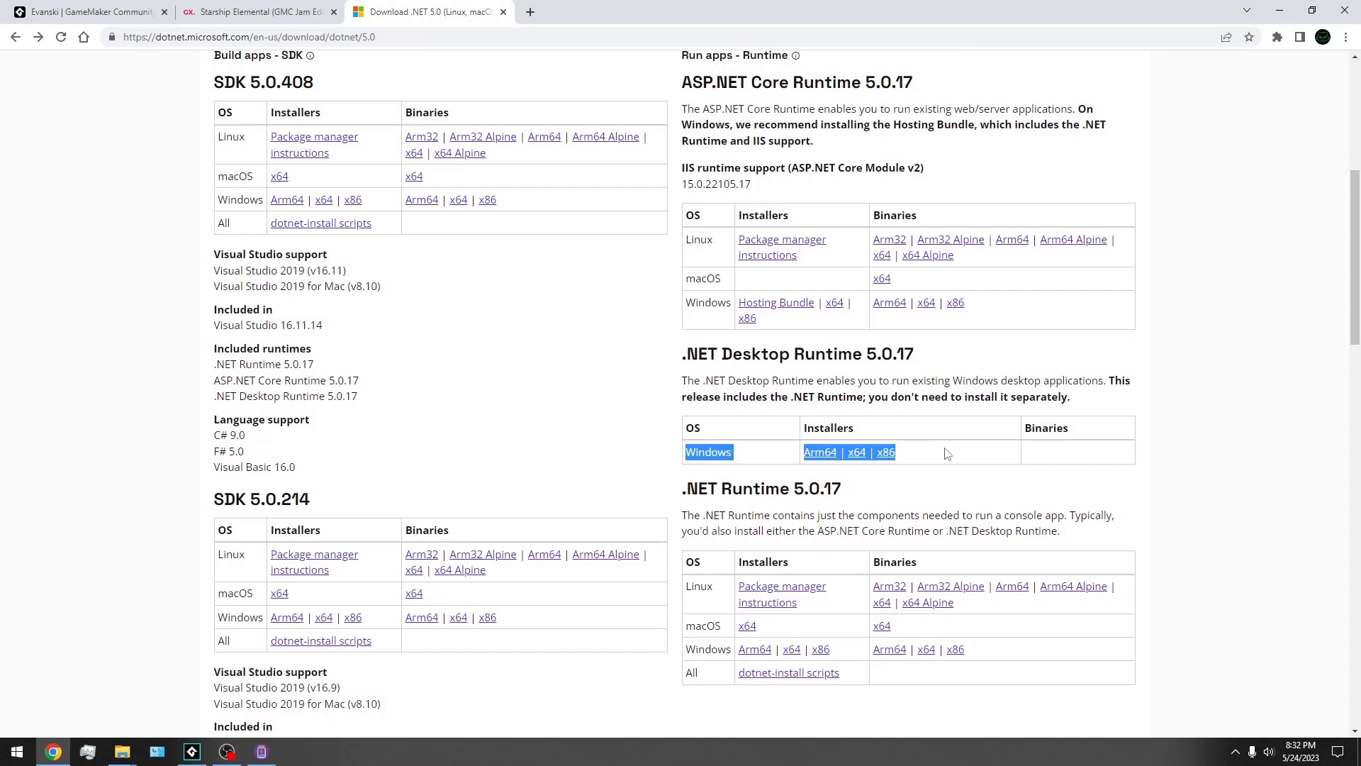
pyautogui.moveTo(851, 672); pyautogui.dragTo(744, 672)
pyautogui.scroll(1, 745, 672)
pyautogui.scroll(-1, 711, 358)
pyautogui.moveTo(678, 360); pyautogui.dragTo(975, 370)
pyautogui.click(974, 369)
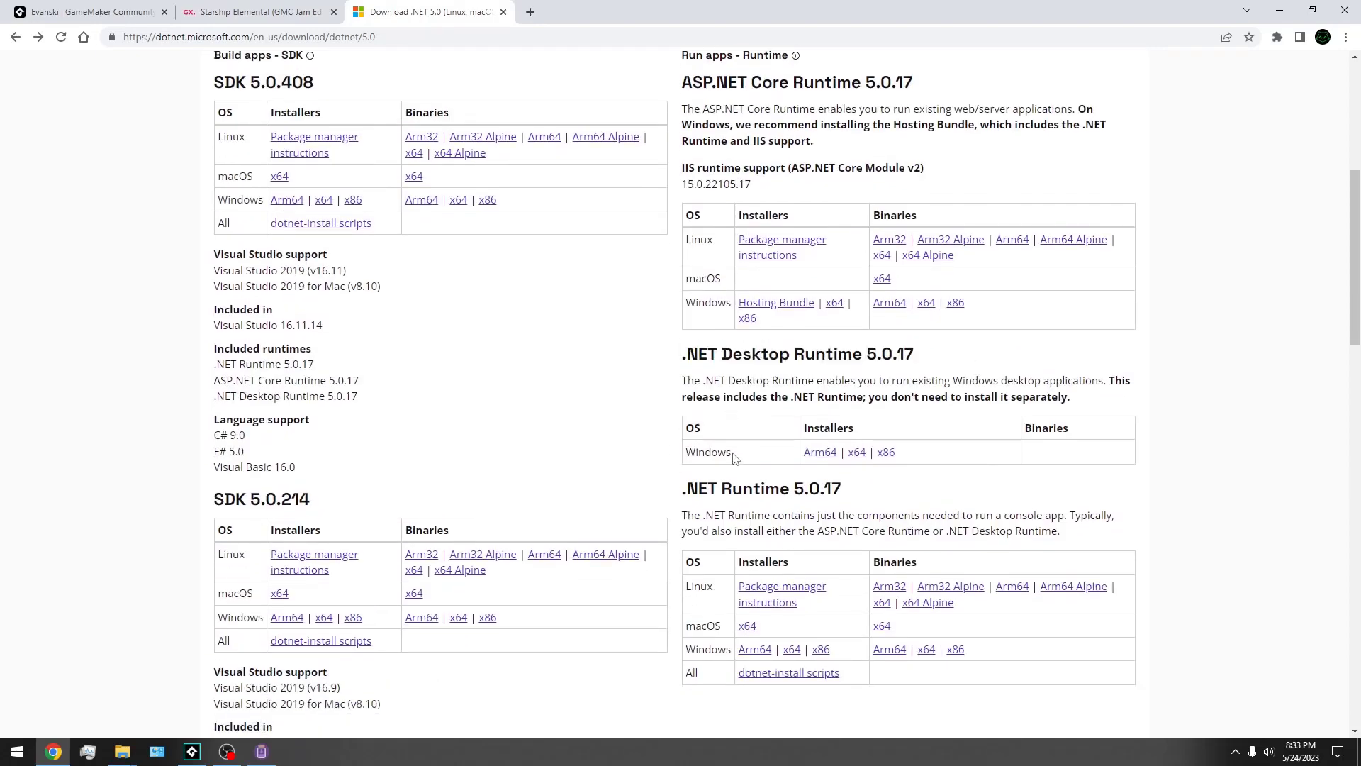
pyautogui.click(1282, 14)
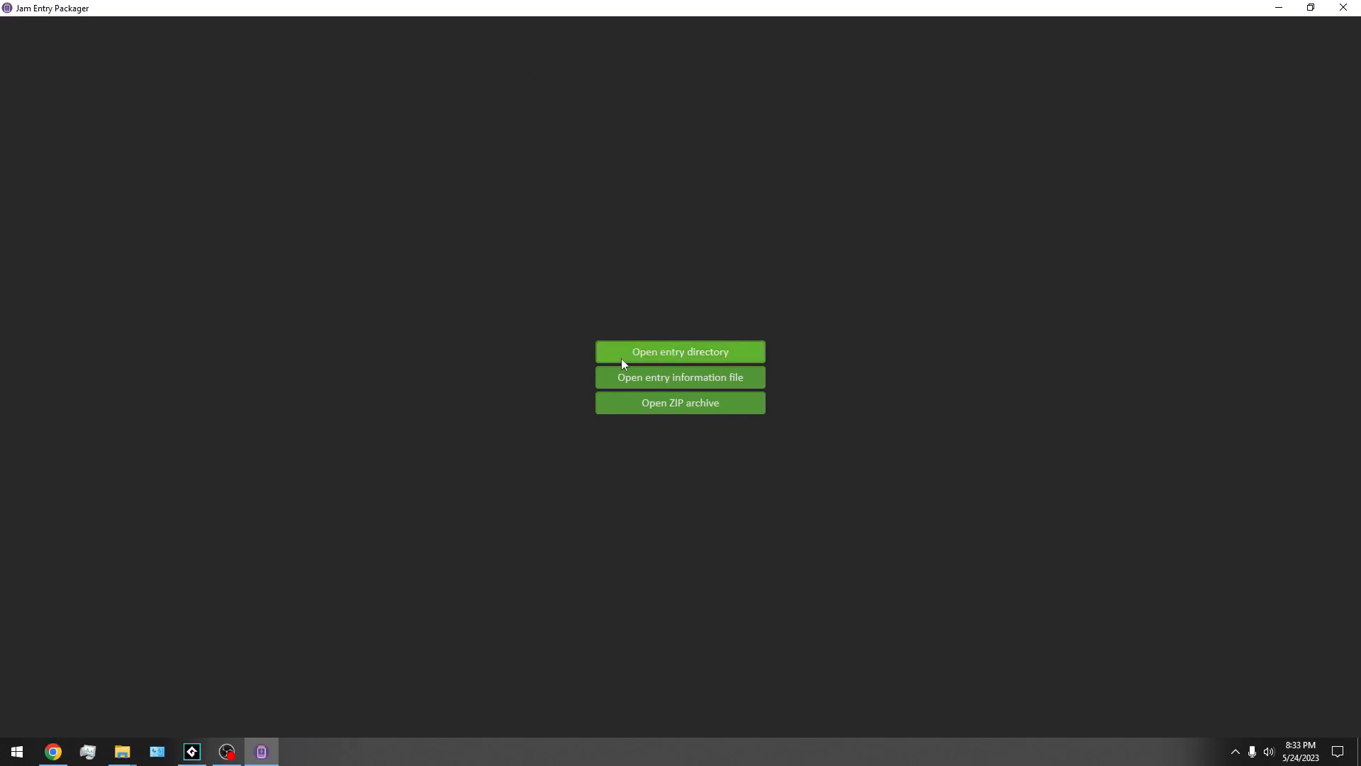
# Open the wham-bulance folder on the Desktop as the entry directory.
pyautogui.click(694, 357)
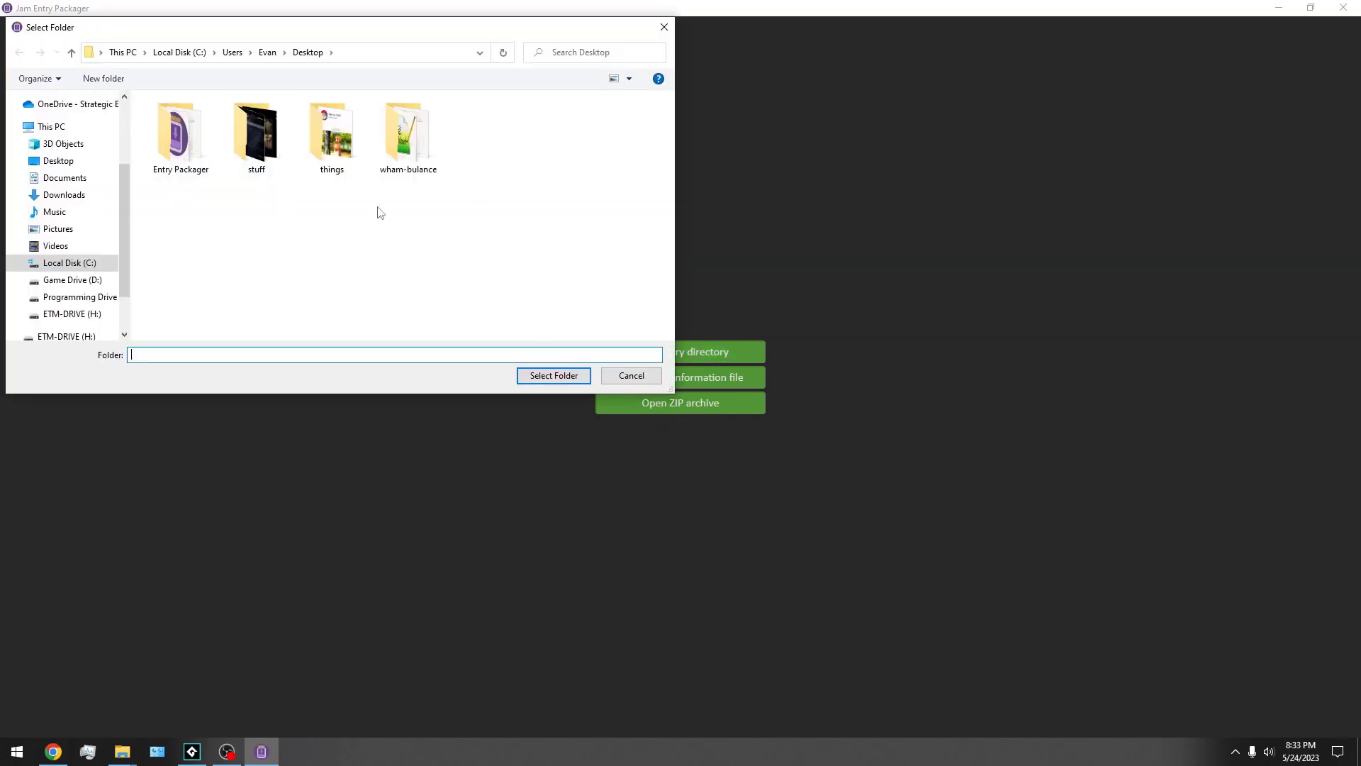
pyautogui.doubleClick(416, 144)
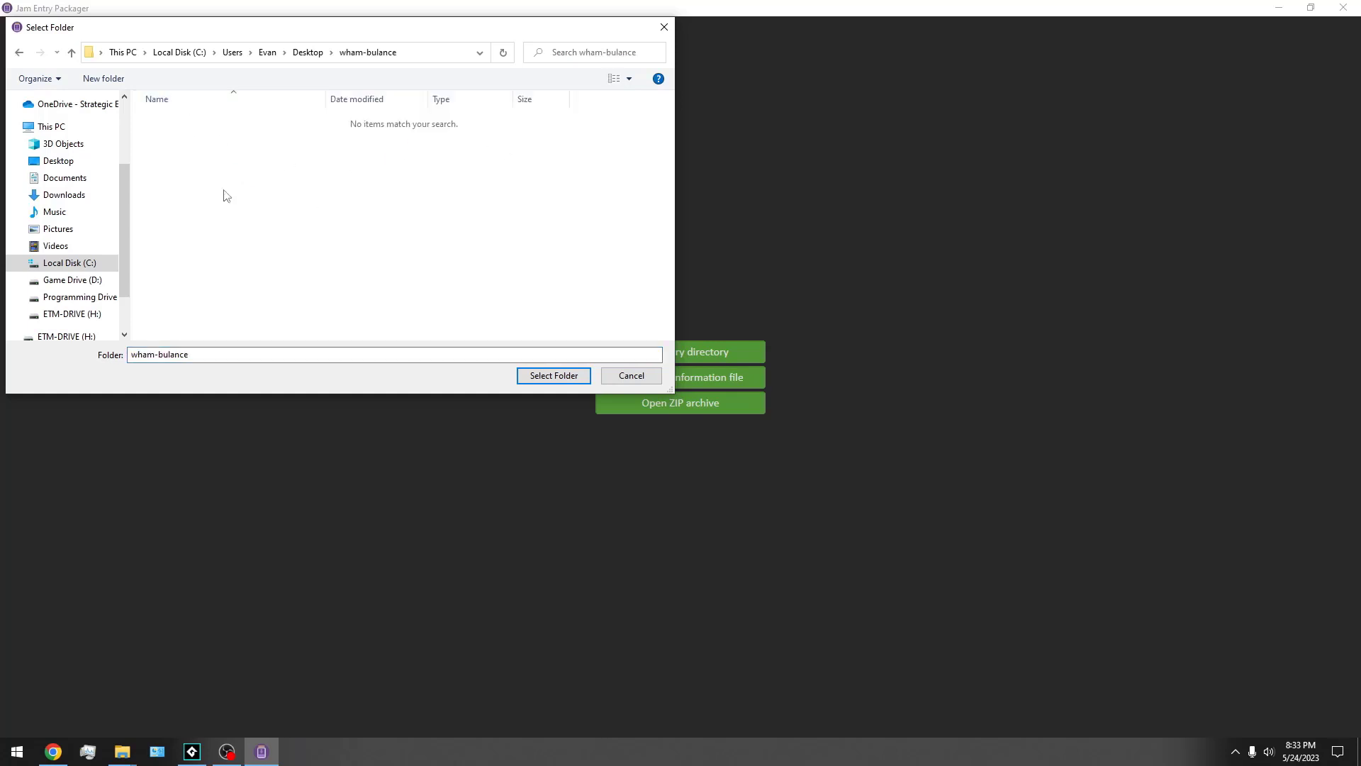
pyautogui.click(546, 377)
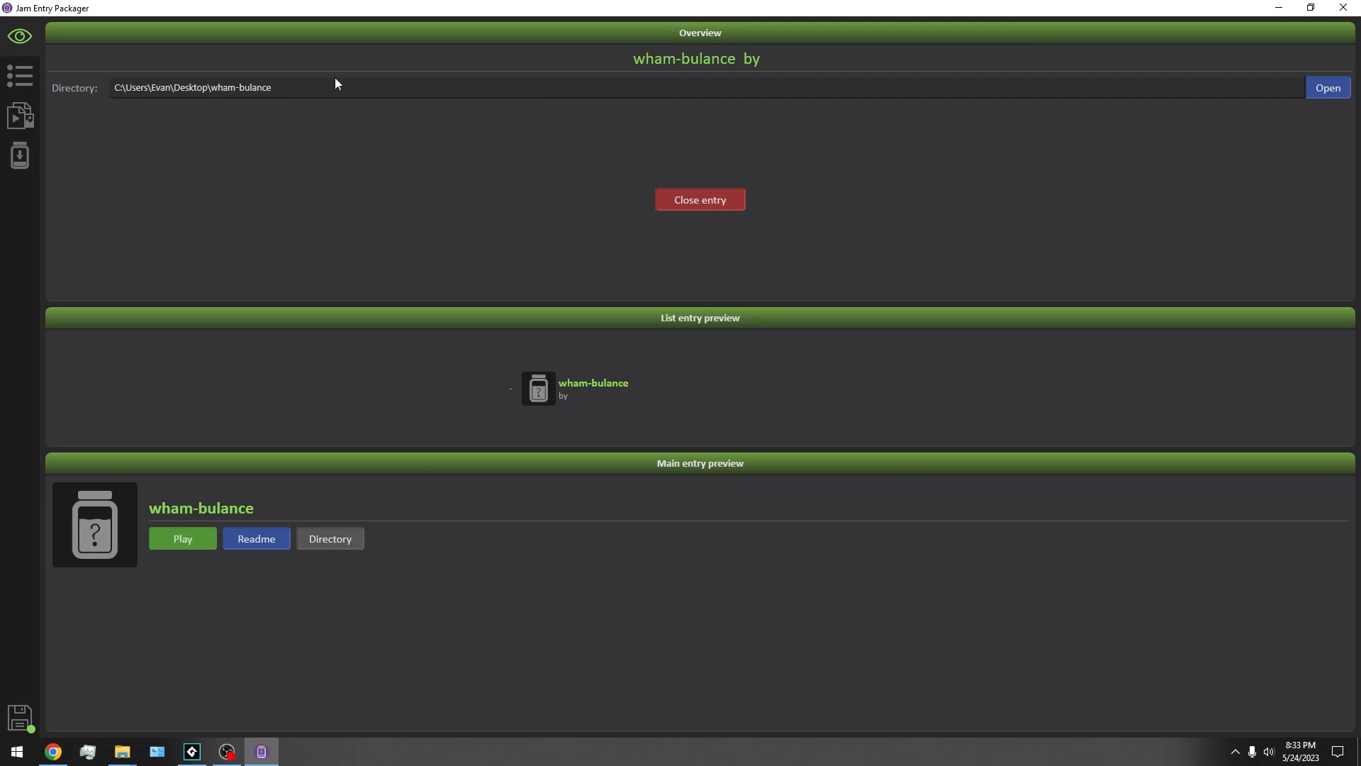
pyautogui.moveTo(334, 85); pyautogui.dragTo(45, 97)
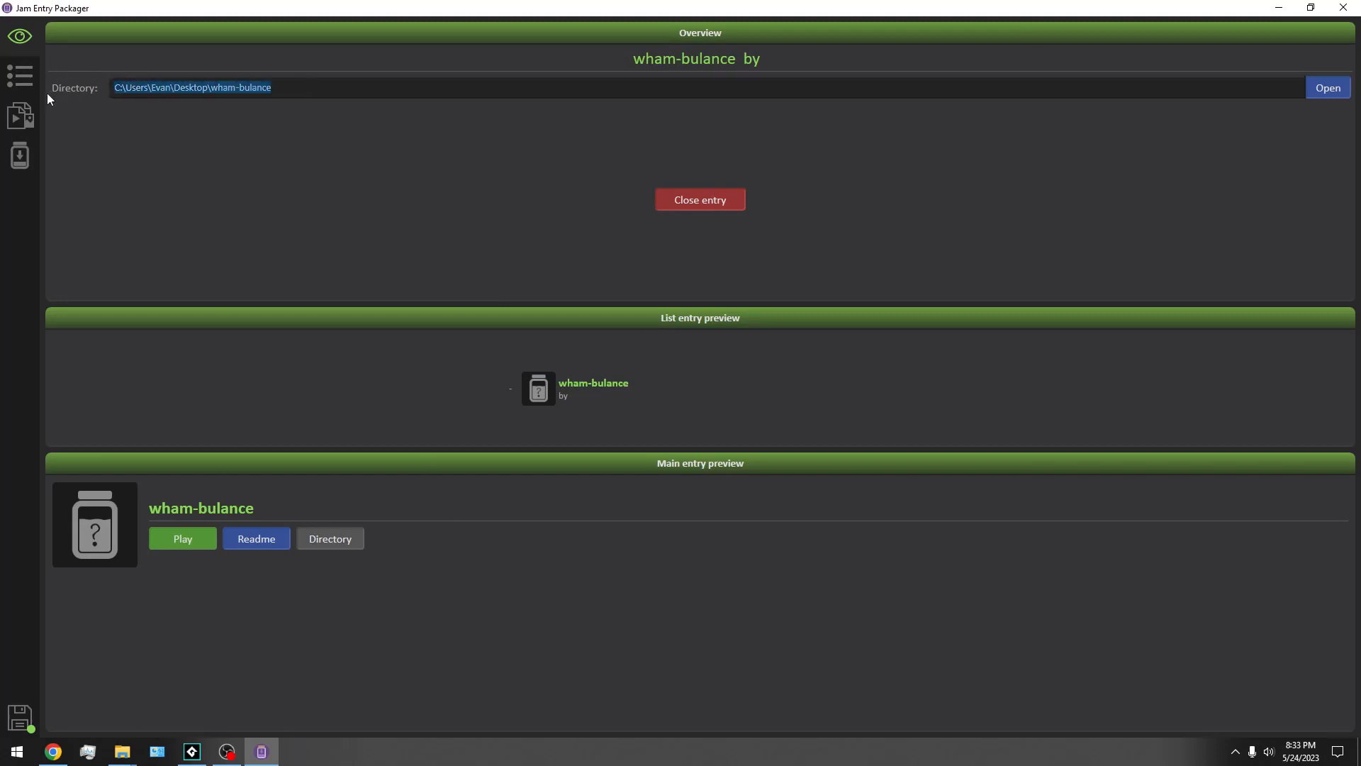
pyautogui.click(414, 207)
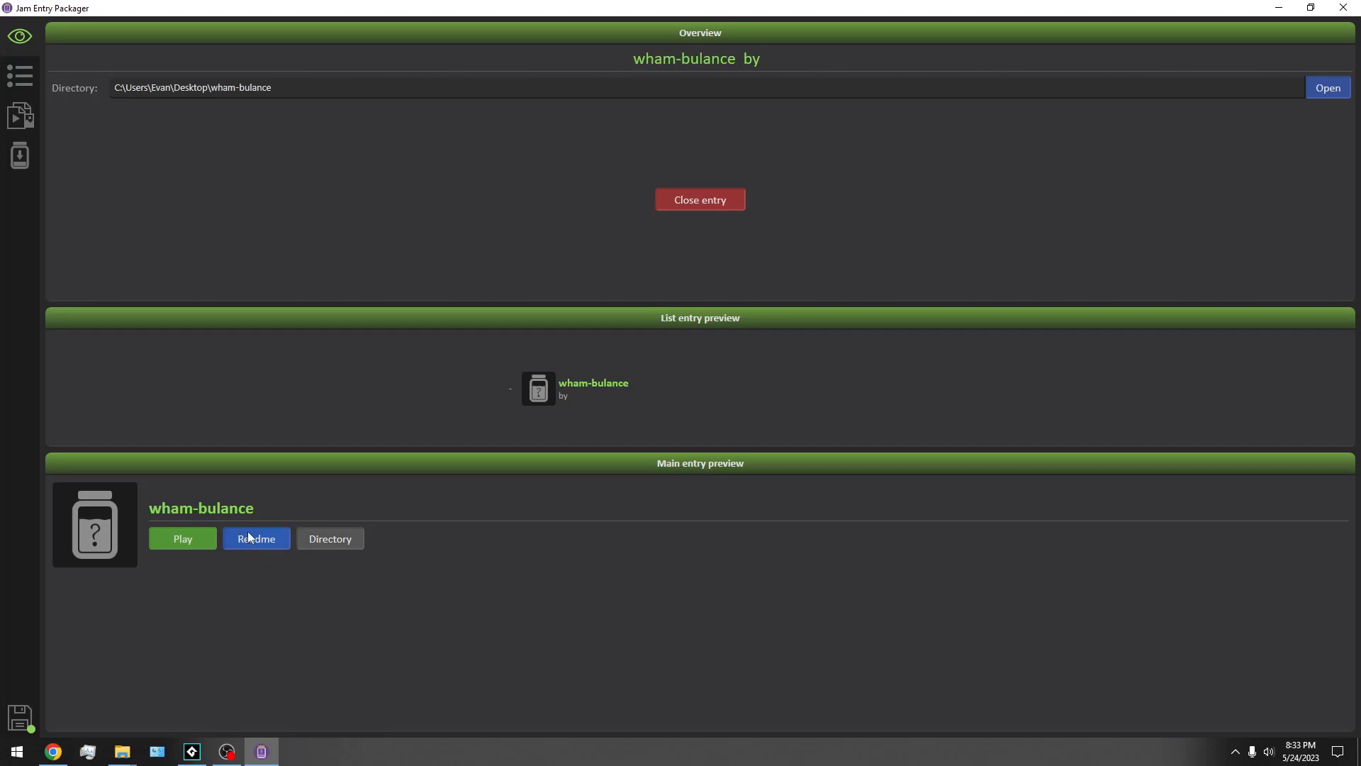
# Test the entry preview's directory, readme and play links, closing whatever each one opens.
pyautogui.click(325, 537)
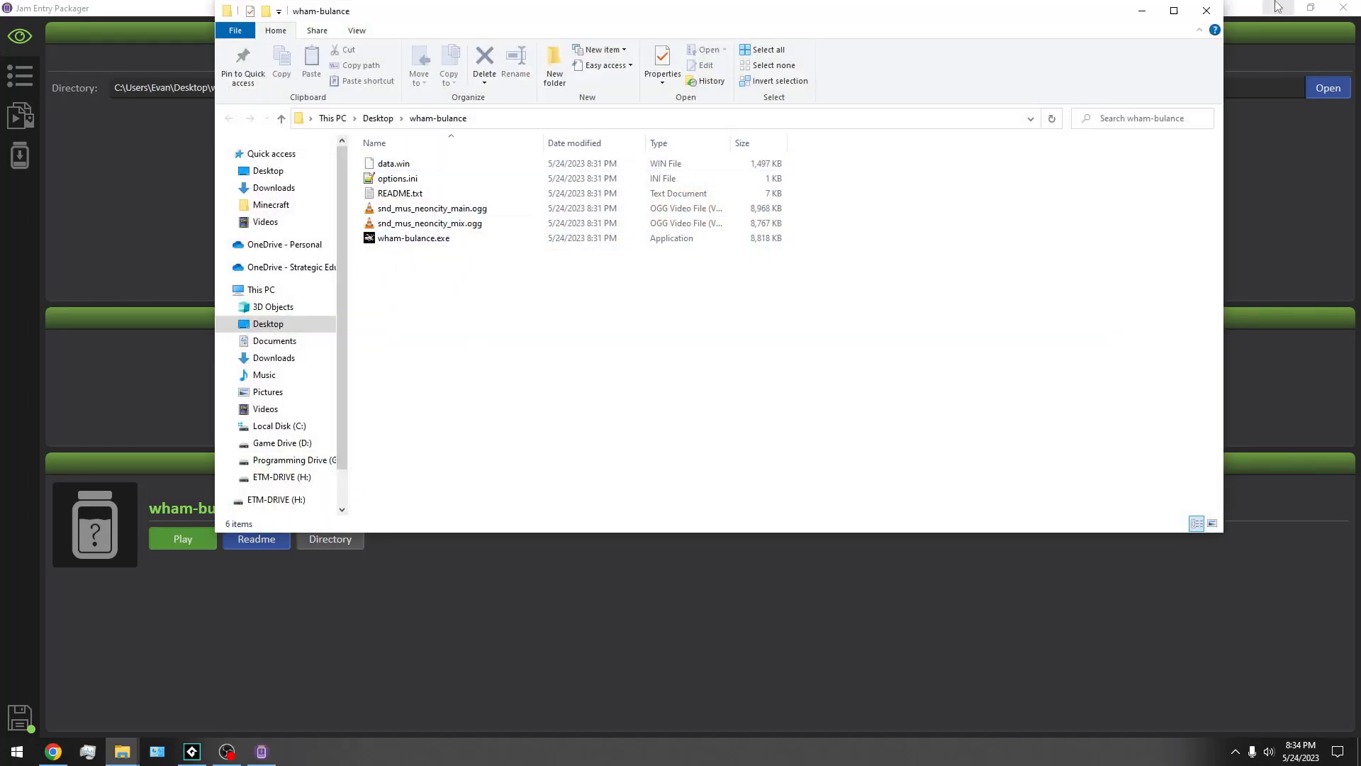
pyautogui.click(1205, 11)
pyautogui.click(269, 536)
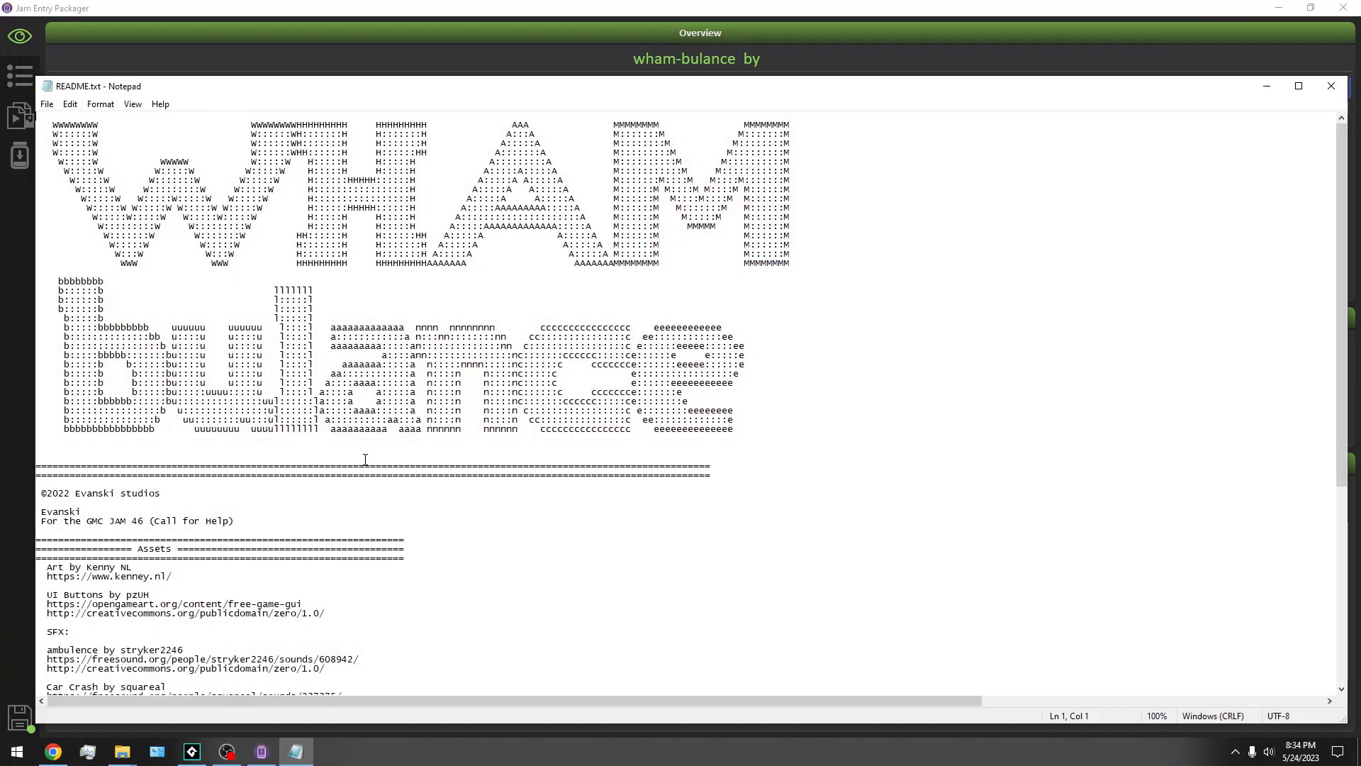
pyautogui.click(1331, 86)
pyautogui.click(179, 536)
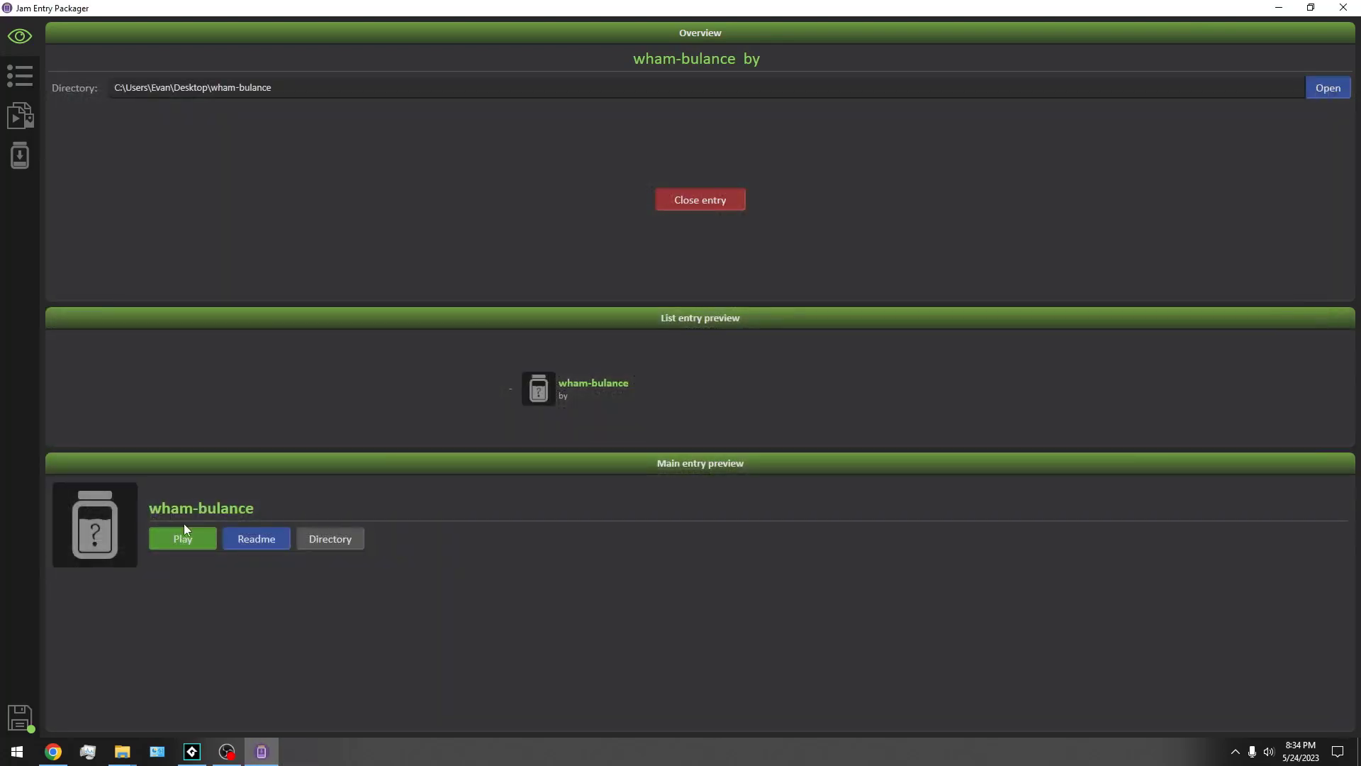
pyautogui.click(1001, 190)
# Replace the entry's title in the basic information with BIG BILLYS WILD ADVENTURE.
pyautogui.click(20, 76)
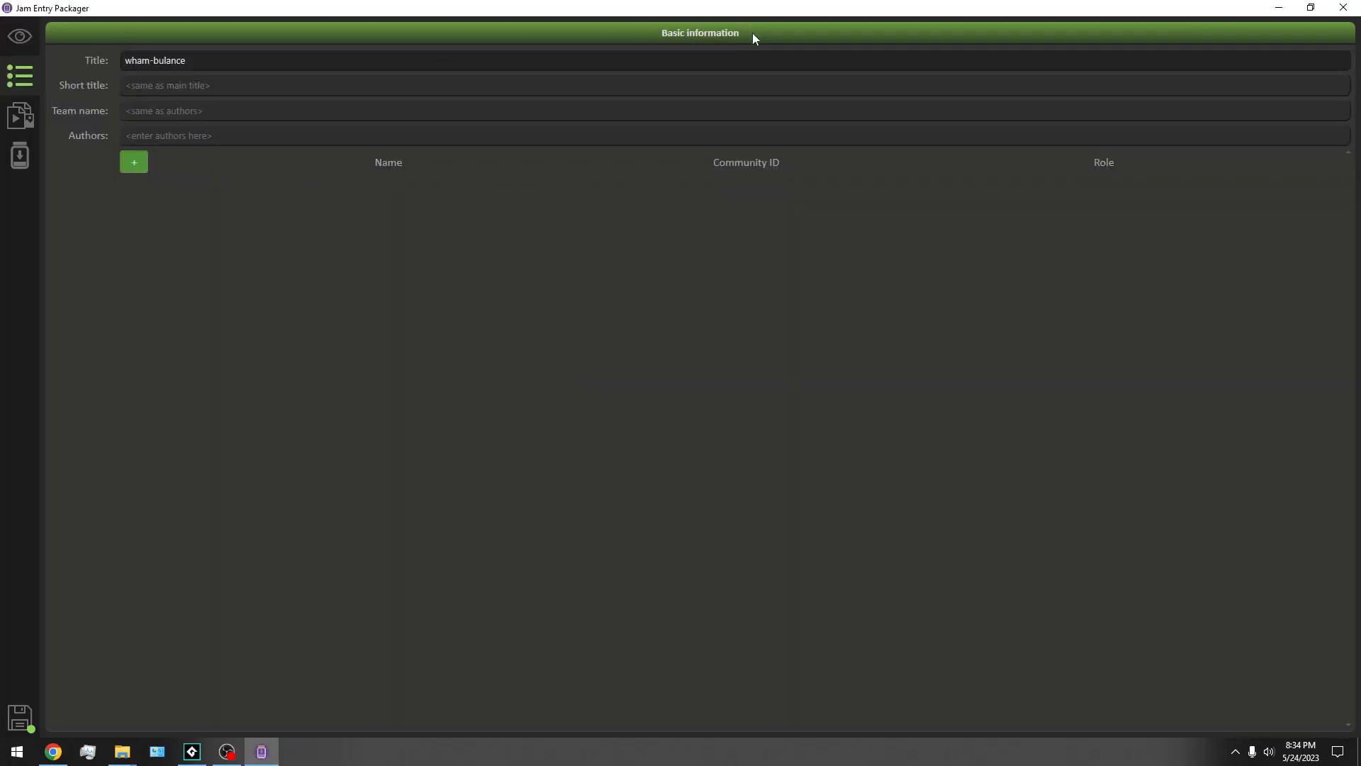
pyautogui.hotkey('ctrl', 'a')
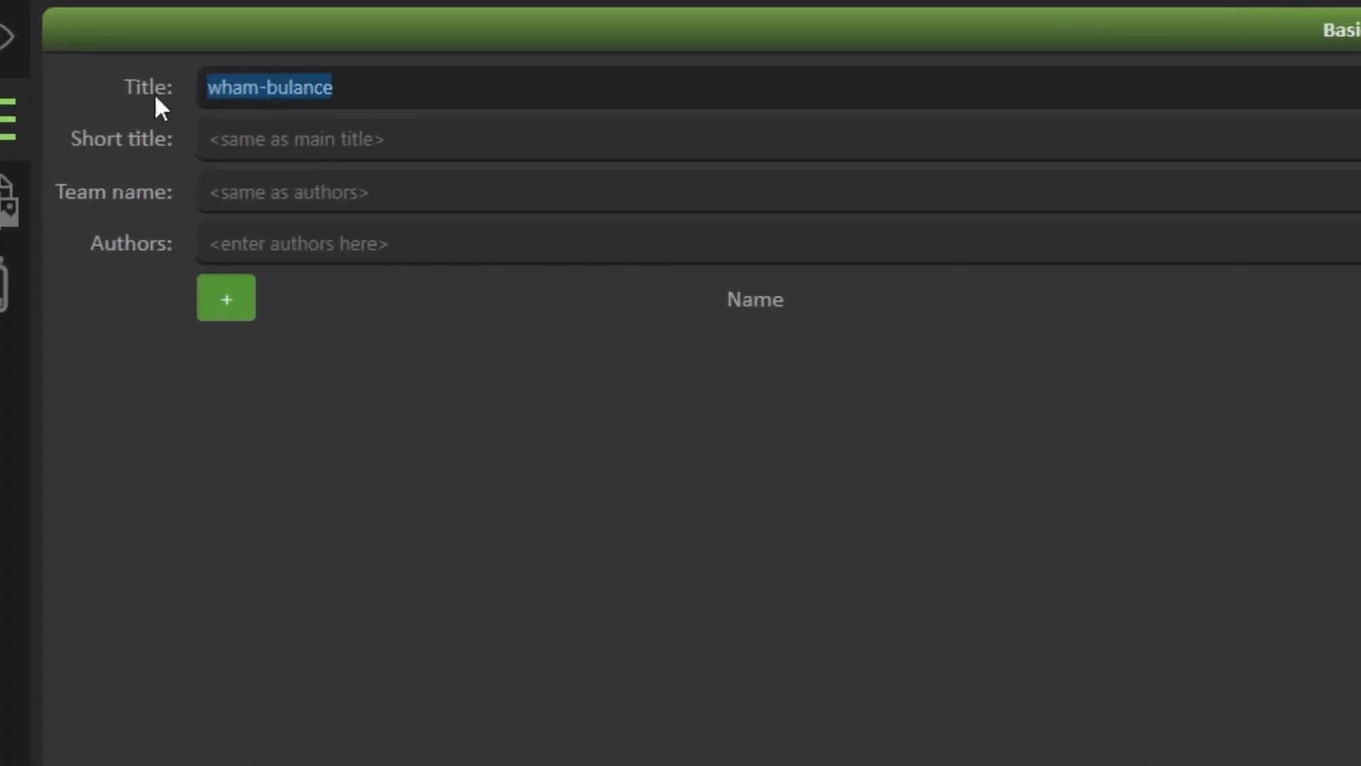
pyautogui.press('BackSpace')
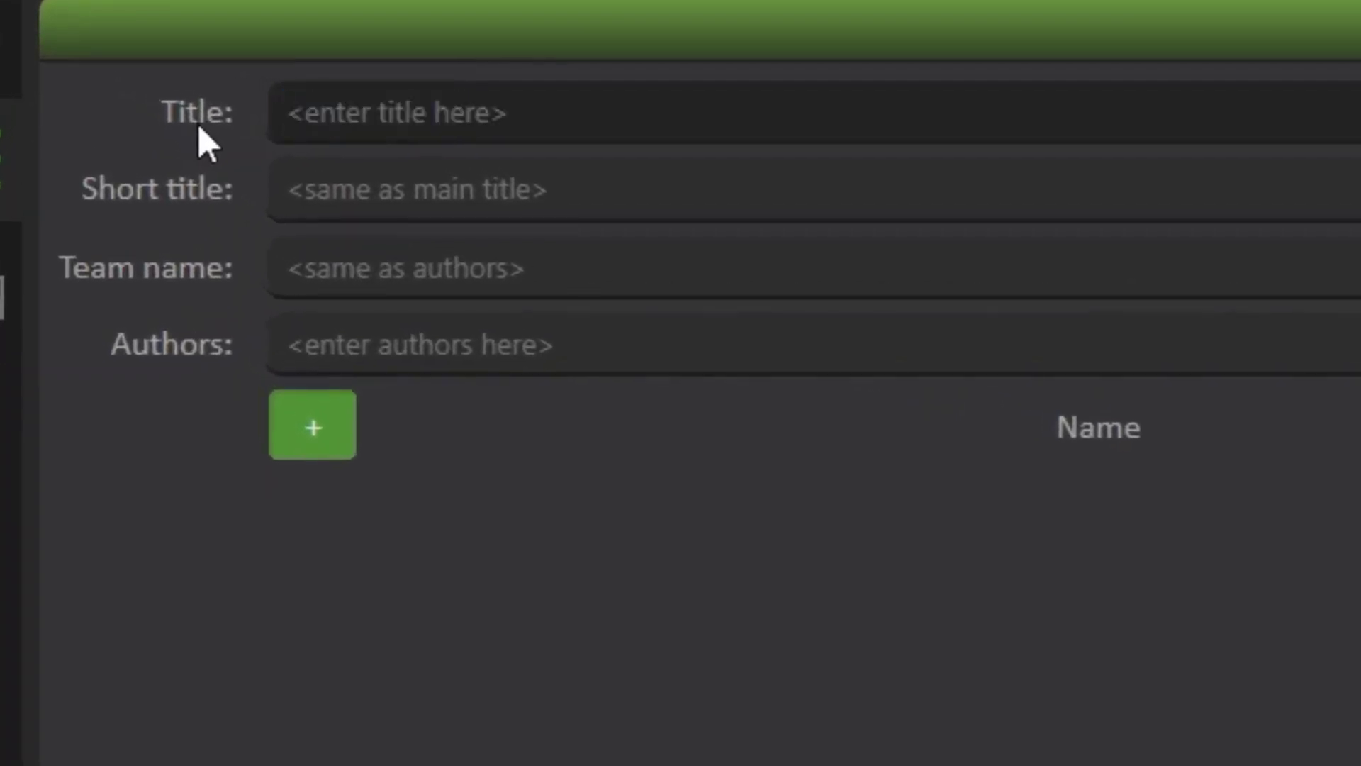
pyautogui.write('BlG BI')
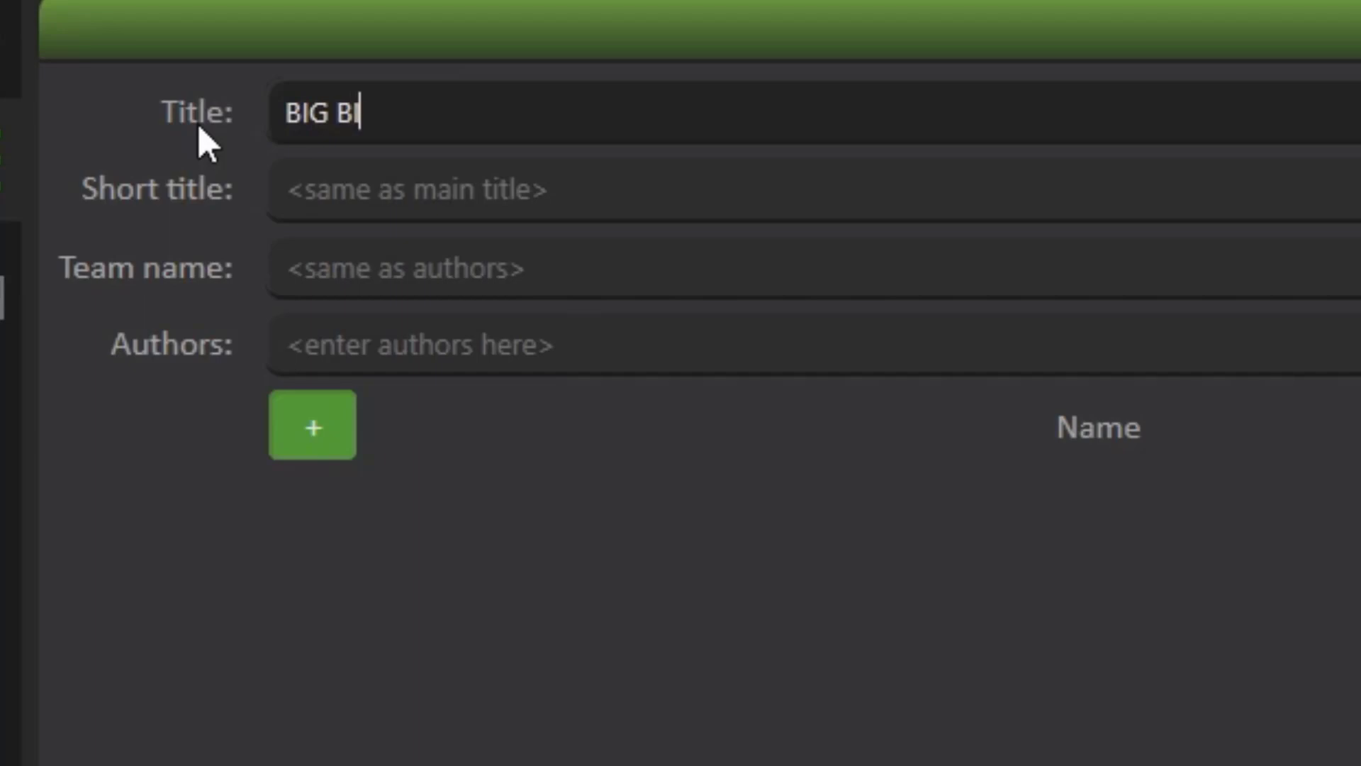
pyautogui.write('LLYS WILD ADVENTURE')
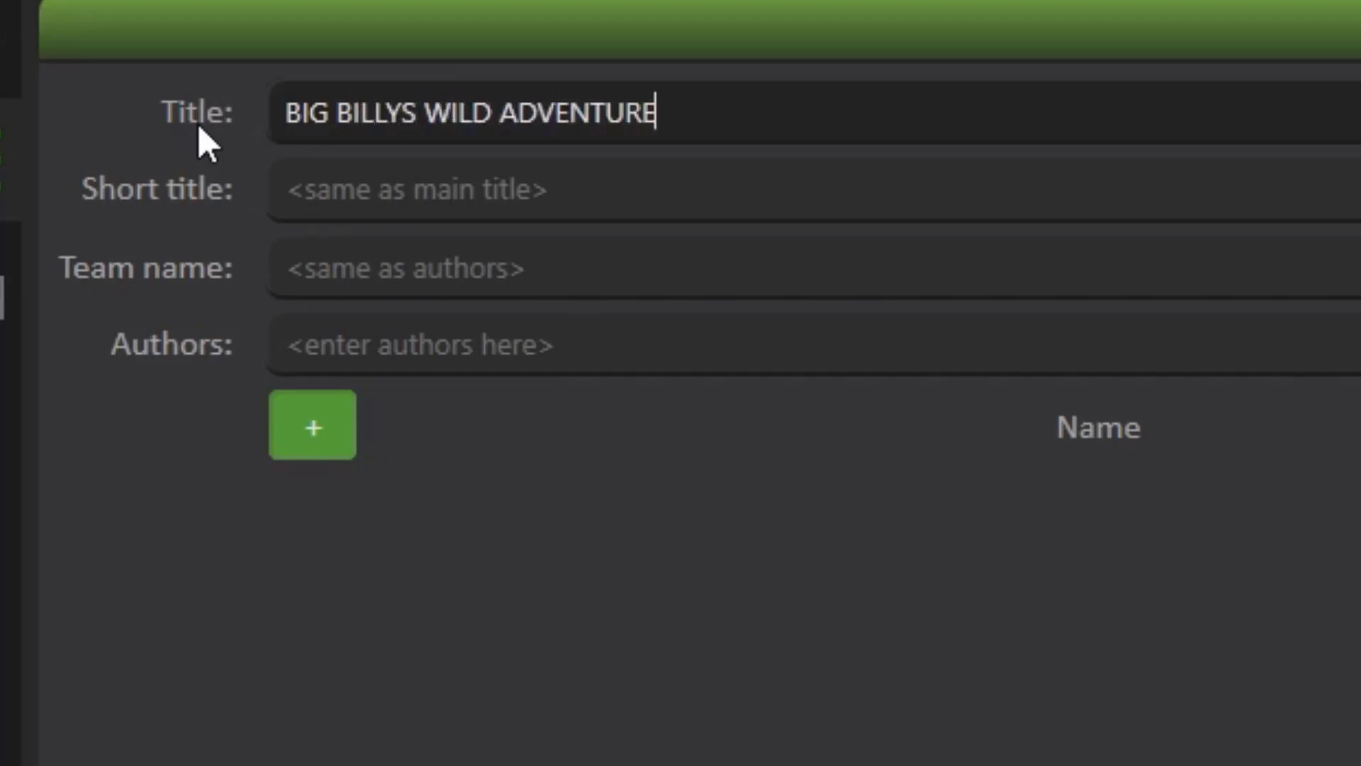
# Set the short title to CRAZY SUNDAY and the team name to Pixellated Hammered Raccon.
pyautogui.click(489, 186)
pyautogui.write('CRAZ')
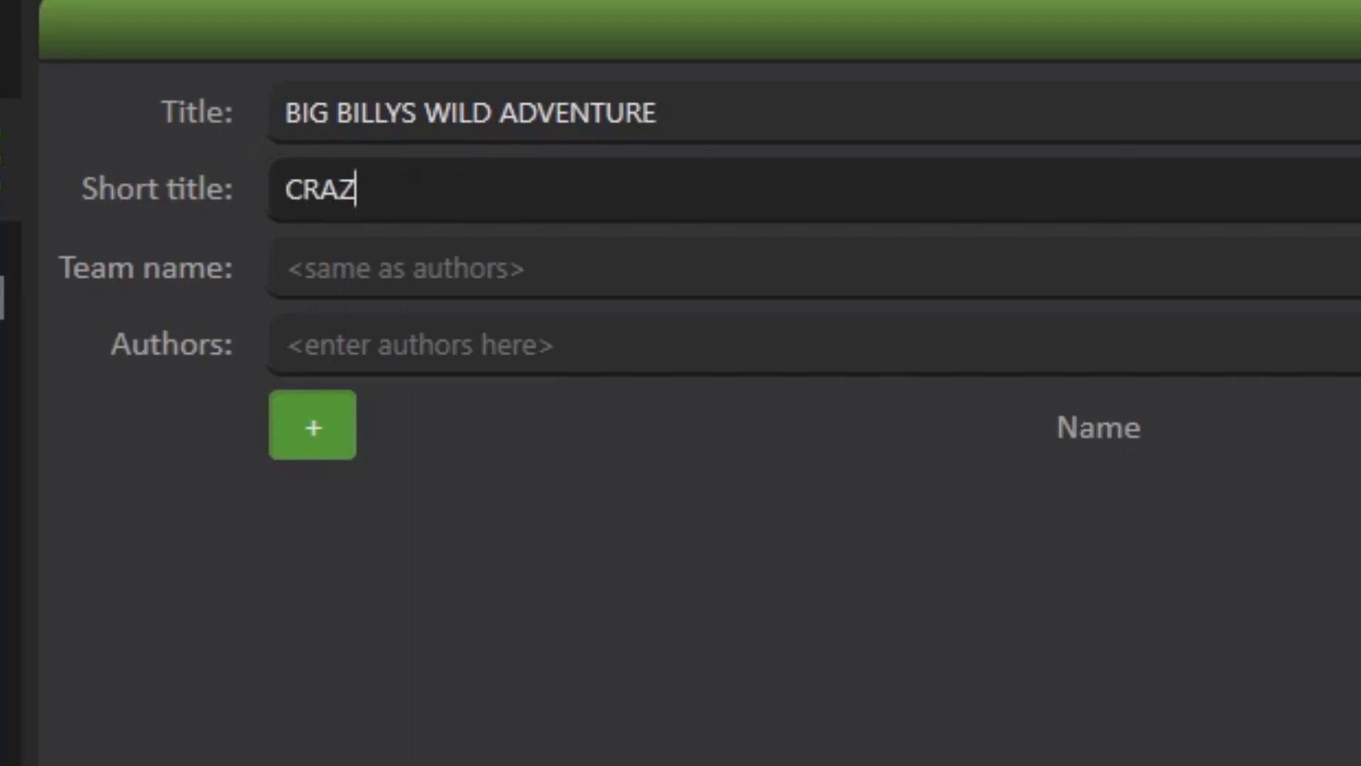
pyautogui.write('Y SUNDAY')
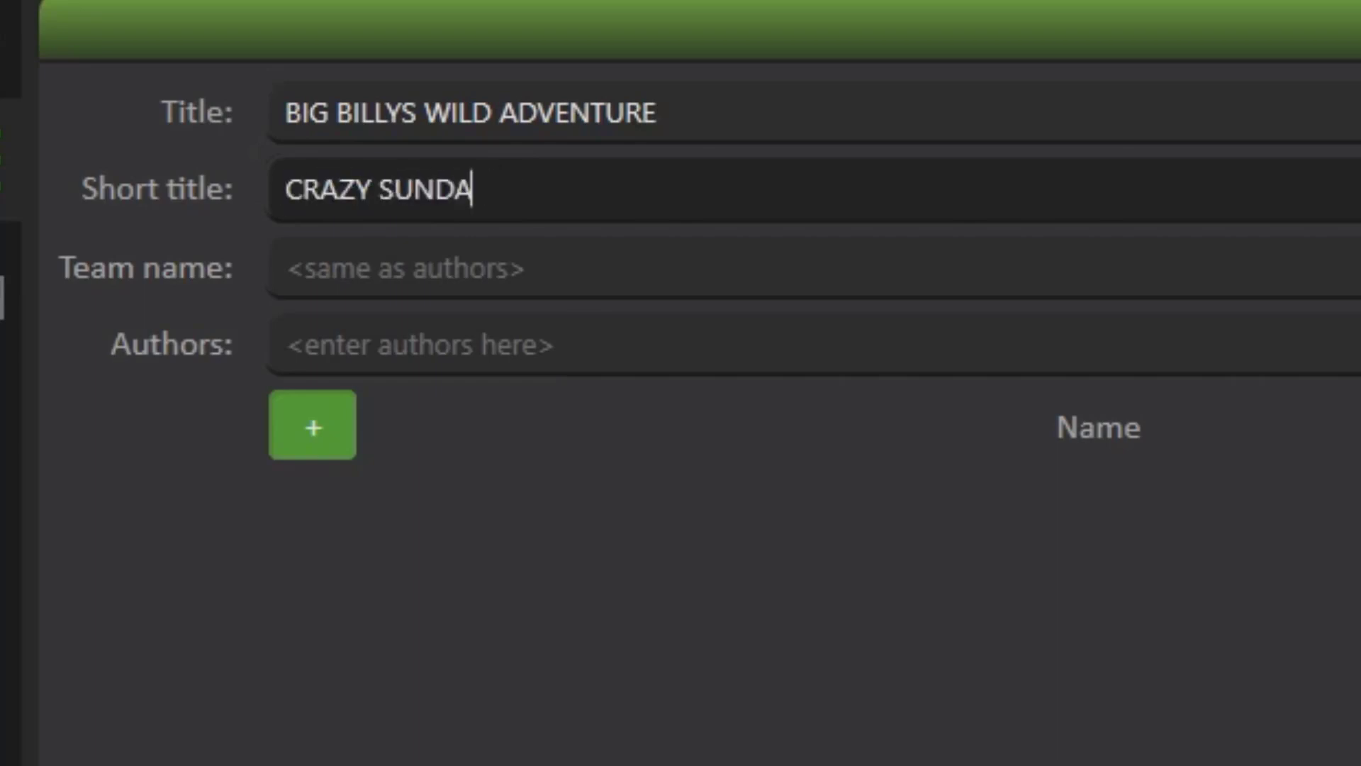
pyautogui.click(538, 257)
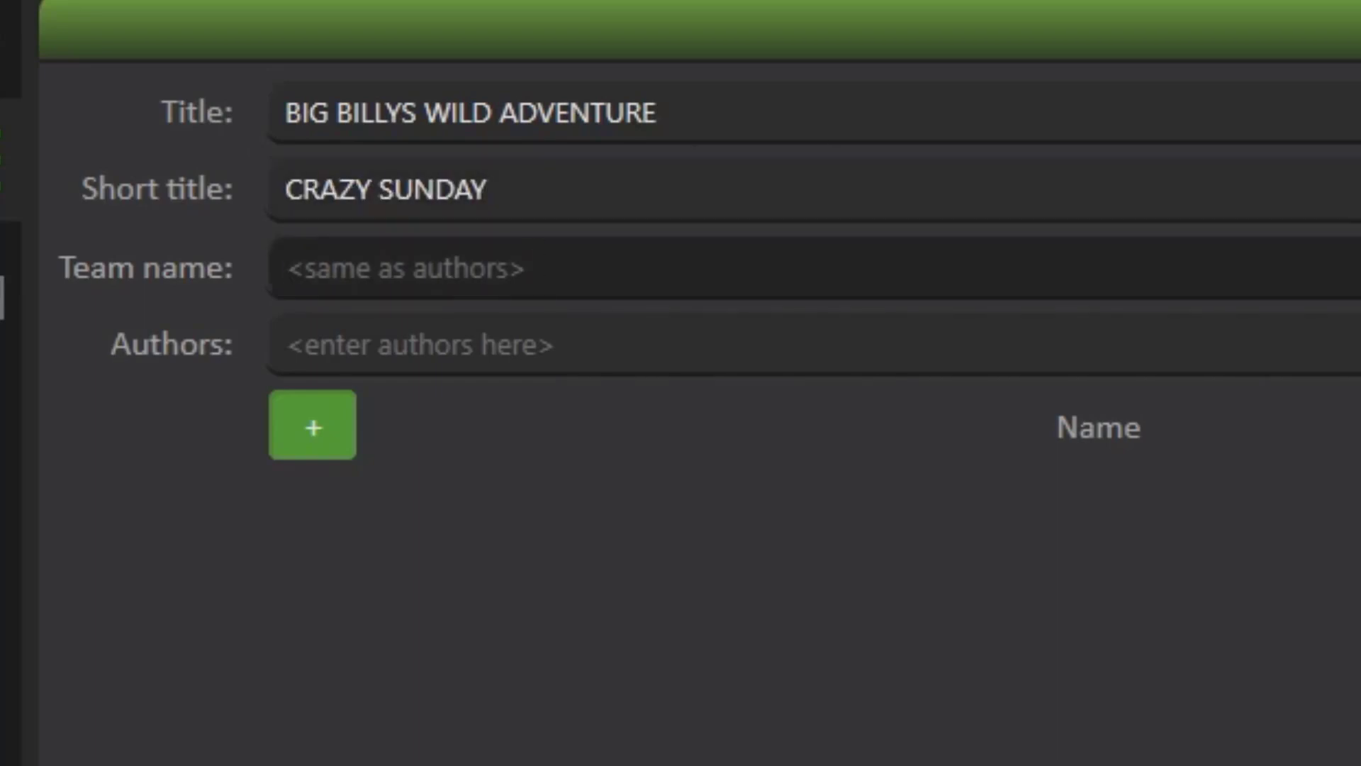
pyautogui.write('Pixellated ')
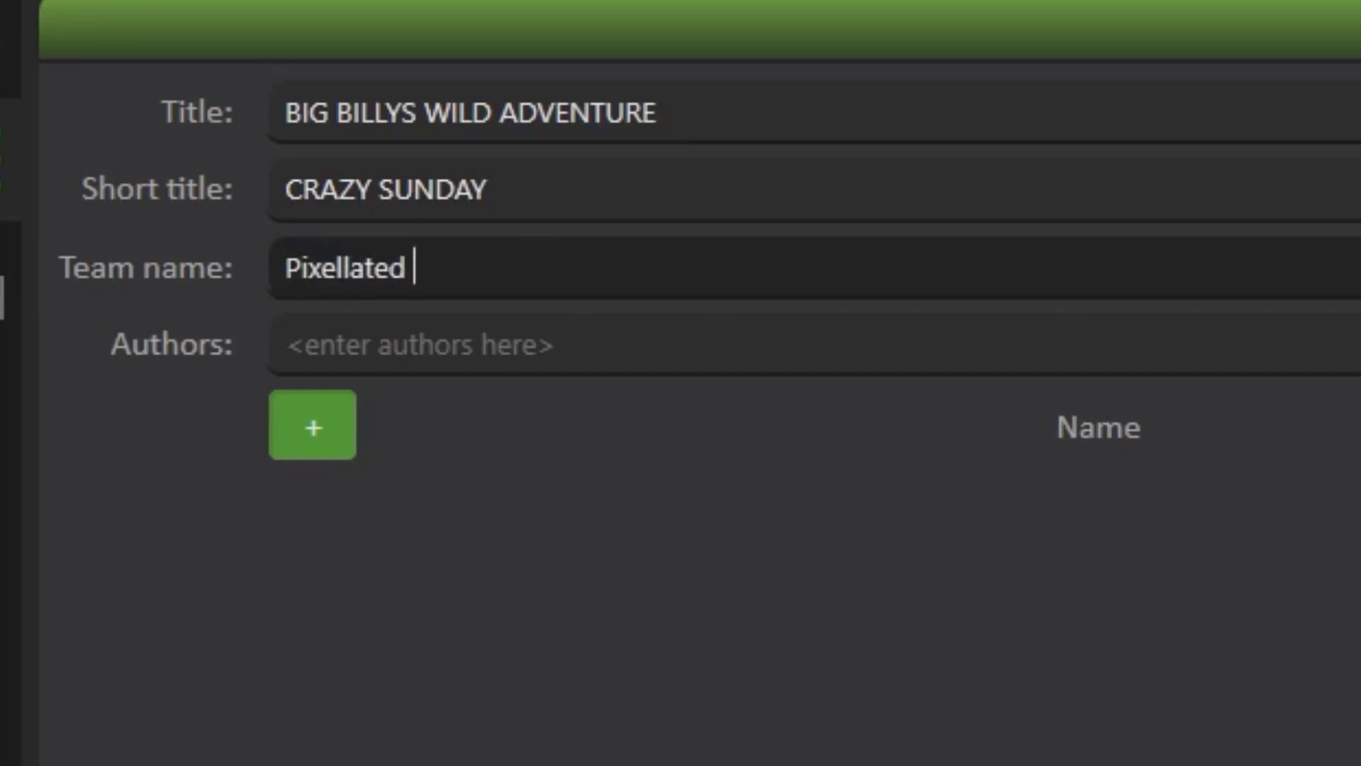
pyautogui.write('Hammered Raccon')
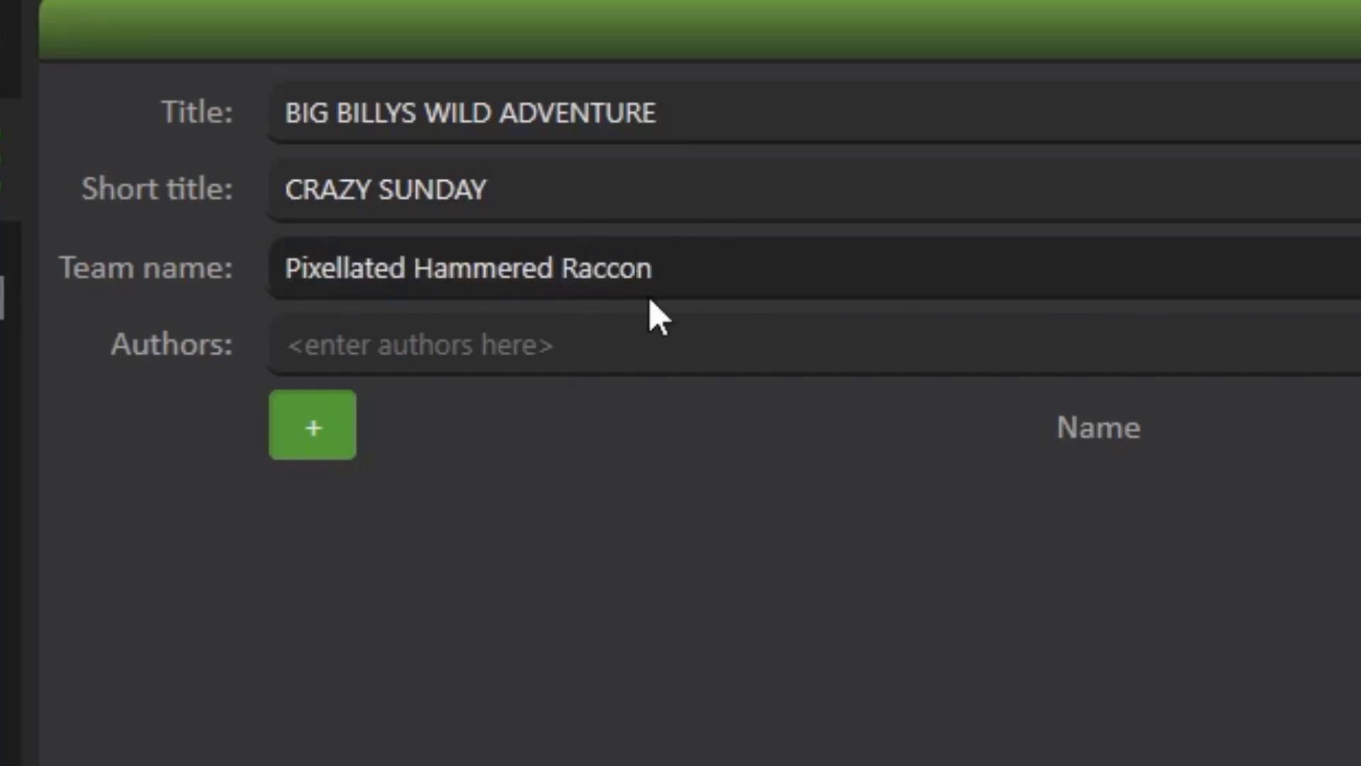
# Enter the first author's name, and add a second author with their own name.
pyautogui.click(579, 328)
pyautogui.write('Evansk')
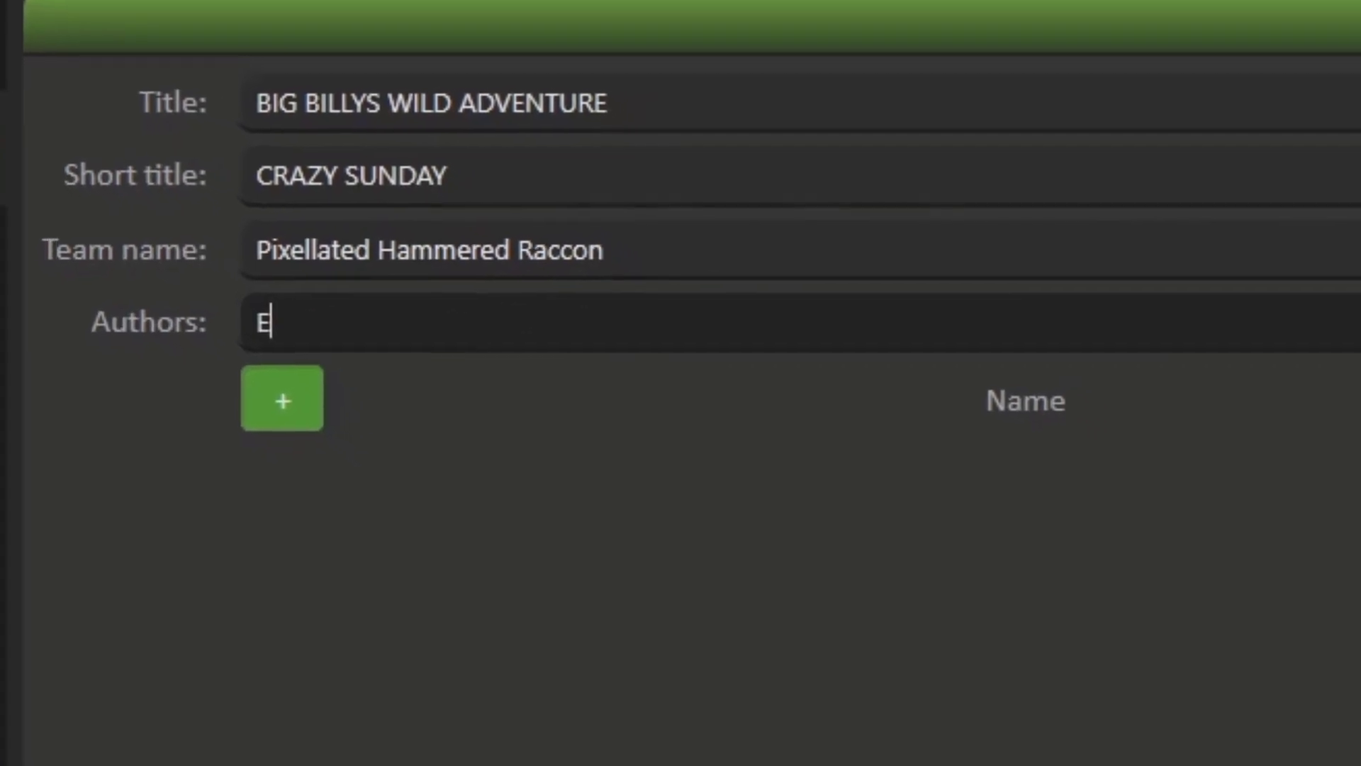
pyautogui.write('i')
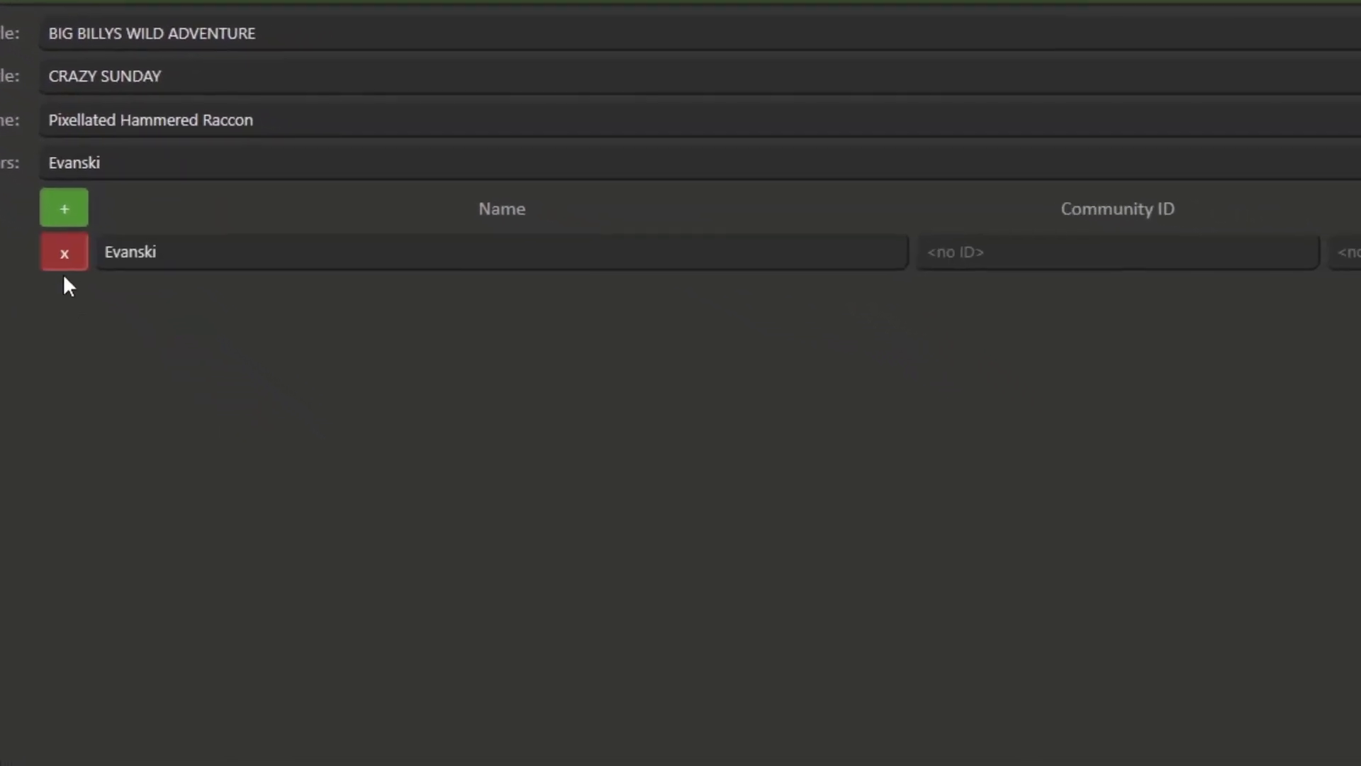
pyautogui.click(174, 305)
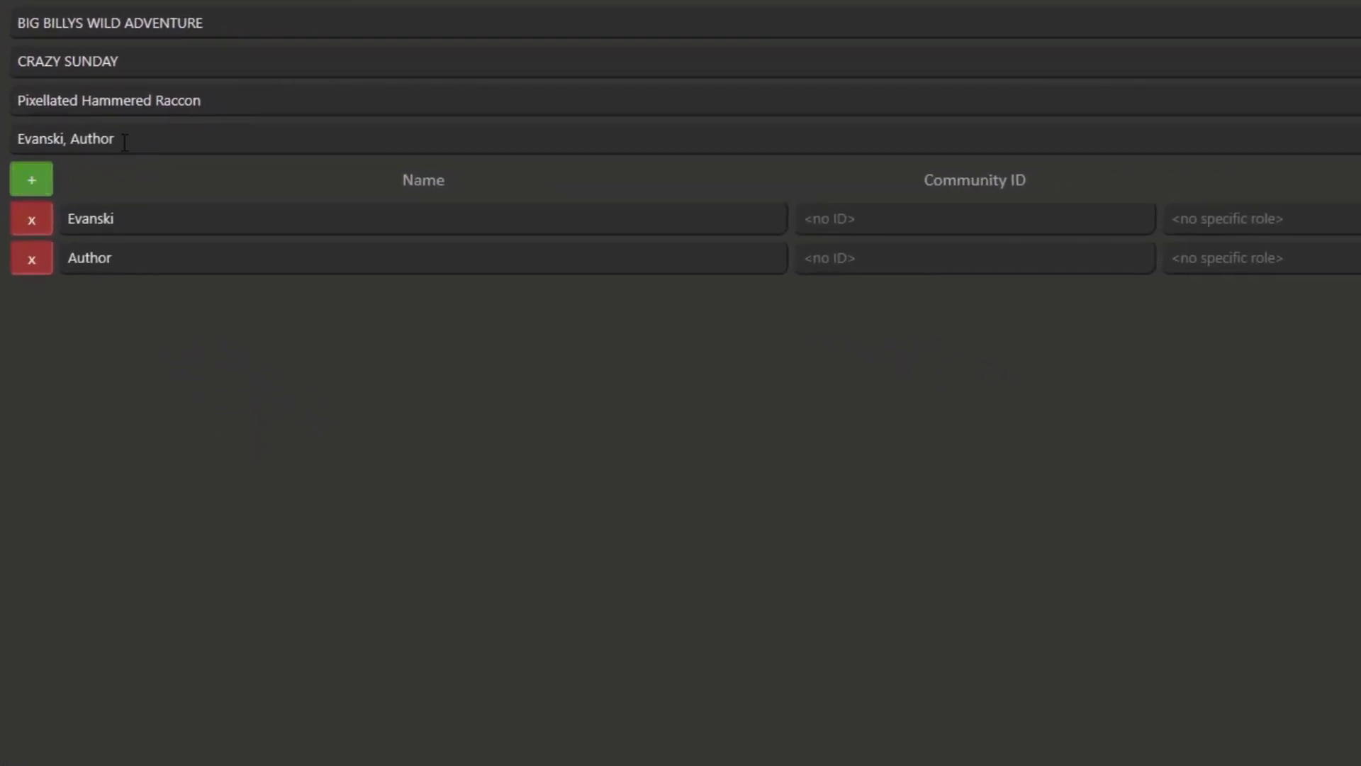
pyautogui.moveTo(124, 141); pyautogui.dragTo(70, 146)
pyautogui.moveTo(133, 268); pyautogui.dragTo(60, 264)
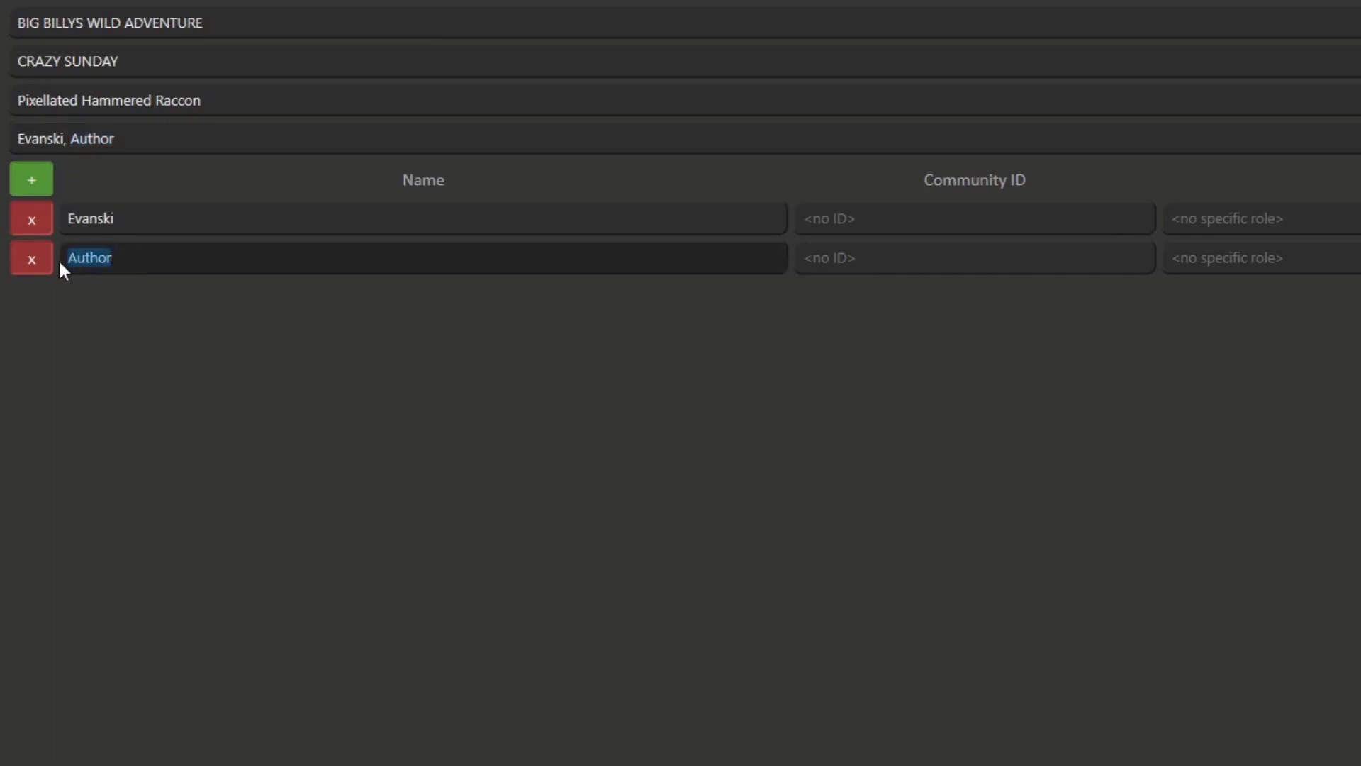
pyautogui.write('Ken')
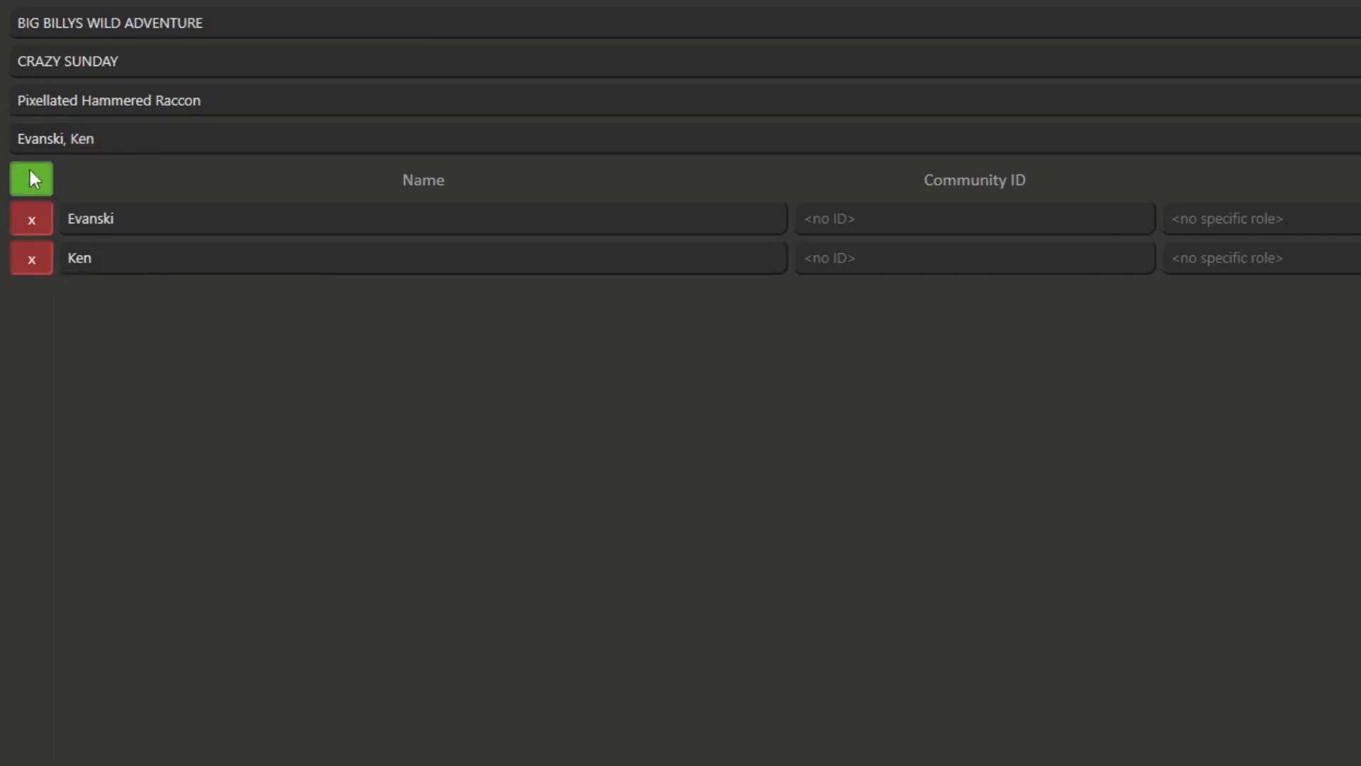
# Add a third author to the list and replace the placeholder with that author's name.
pyautogui.click(28, 167)
pyautogui.moveTo(135, 299); pyautogui.dragTo(2, 316)
pyautogui.write('Pat')
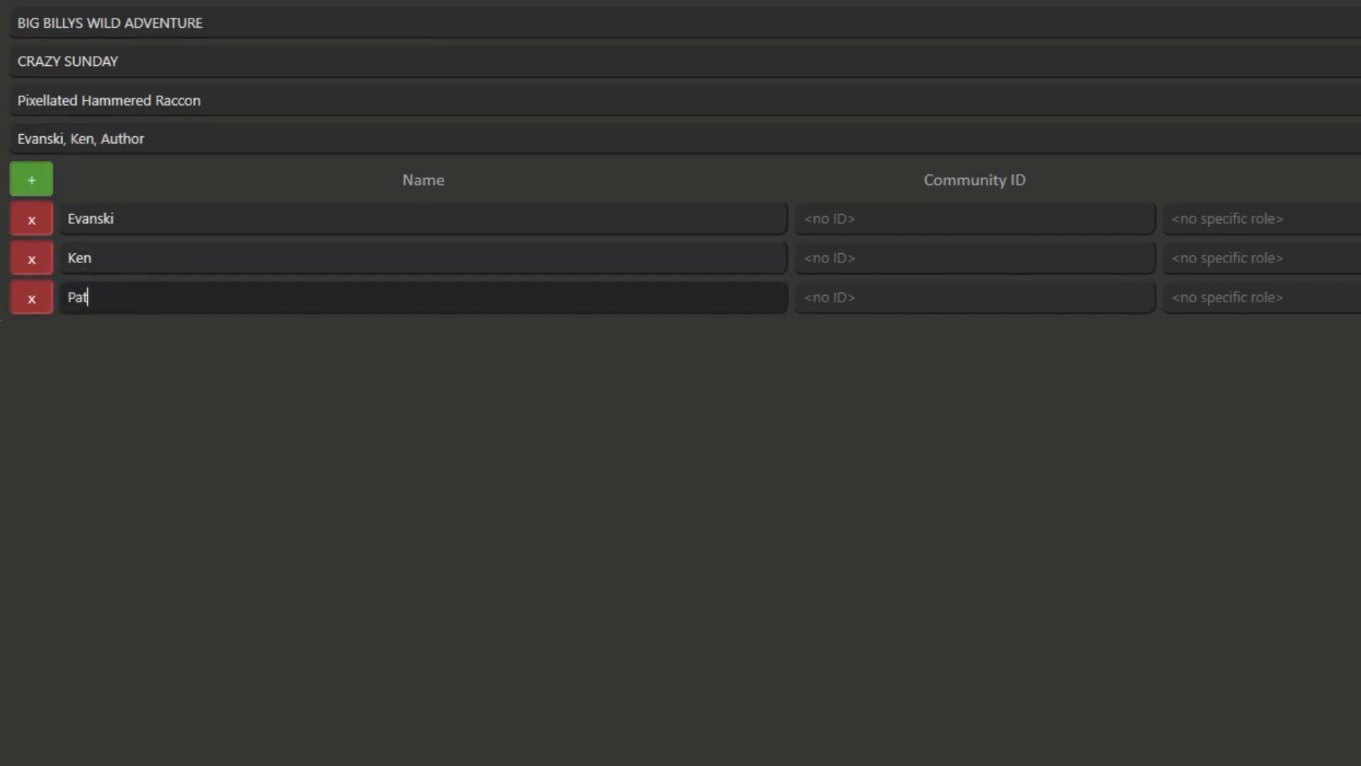
pyautogui.click(300, 374)
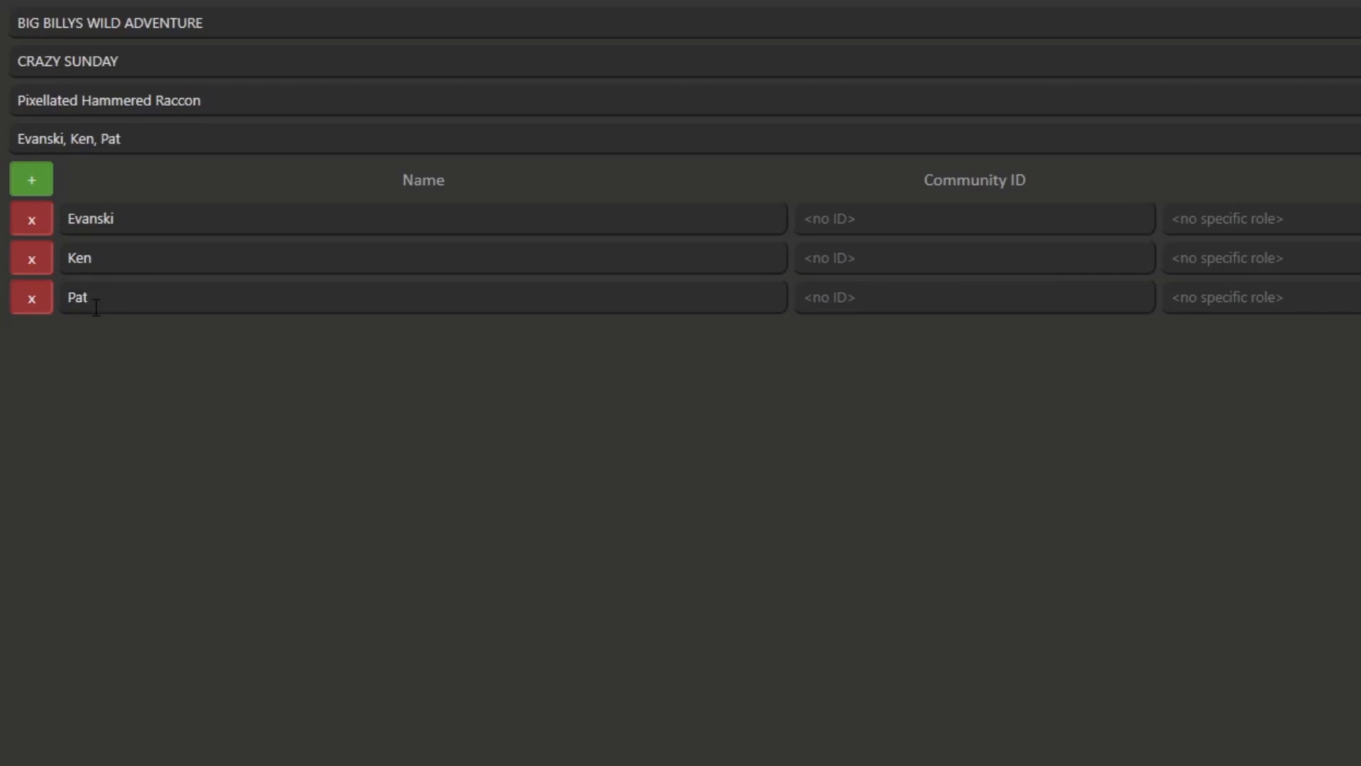
pyautogui.click(117, 257)
pyautogui.hotkey('ctrl', 'a')
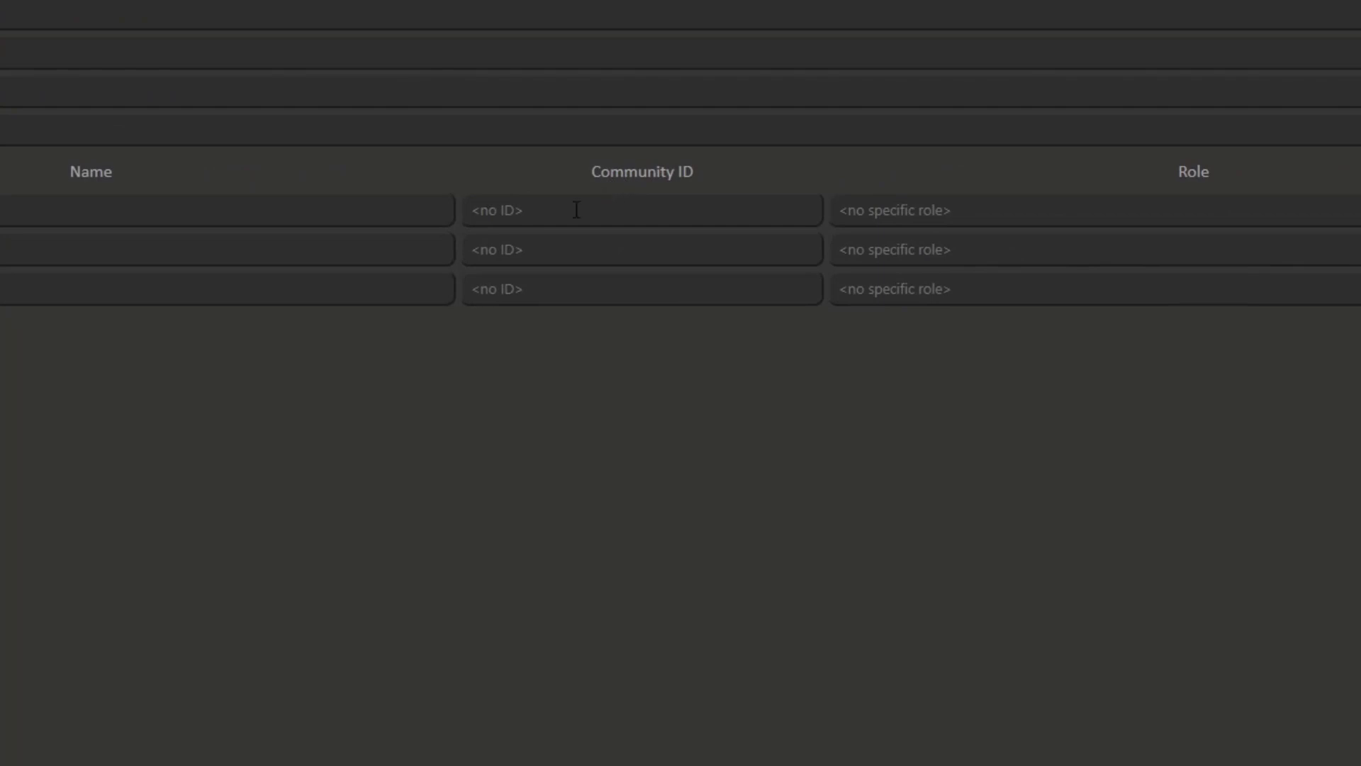
# Assign the three authors the roles Programmer, Music master and Stinky, in list order.
pyautogui.click(538, 211)
pyautogui.click(932, 200)
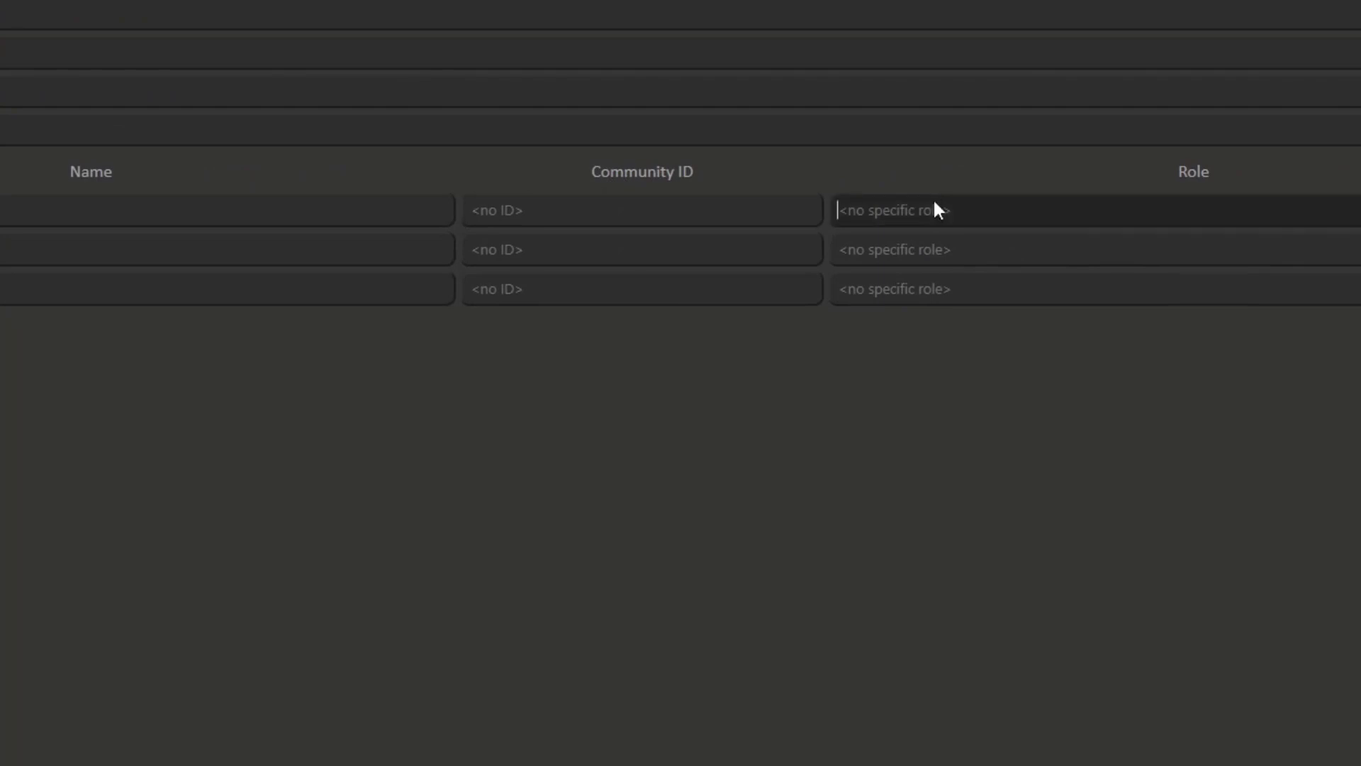
pyautogui.write('Programmer')
pyautogui.click(1081, 253)
pyautogui.write('Music master')
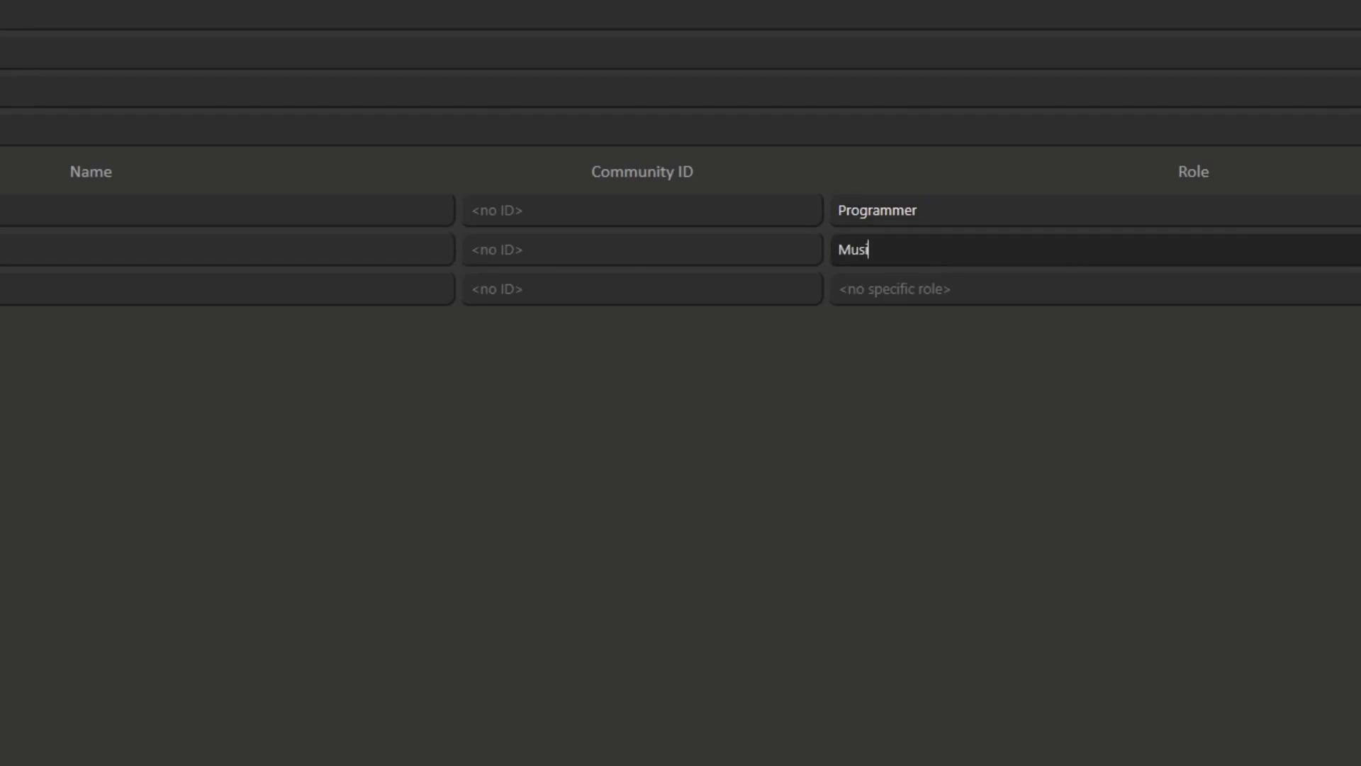
pyautogui.click(951, 284)
pyautogui.write('Stinky')
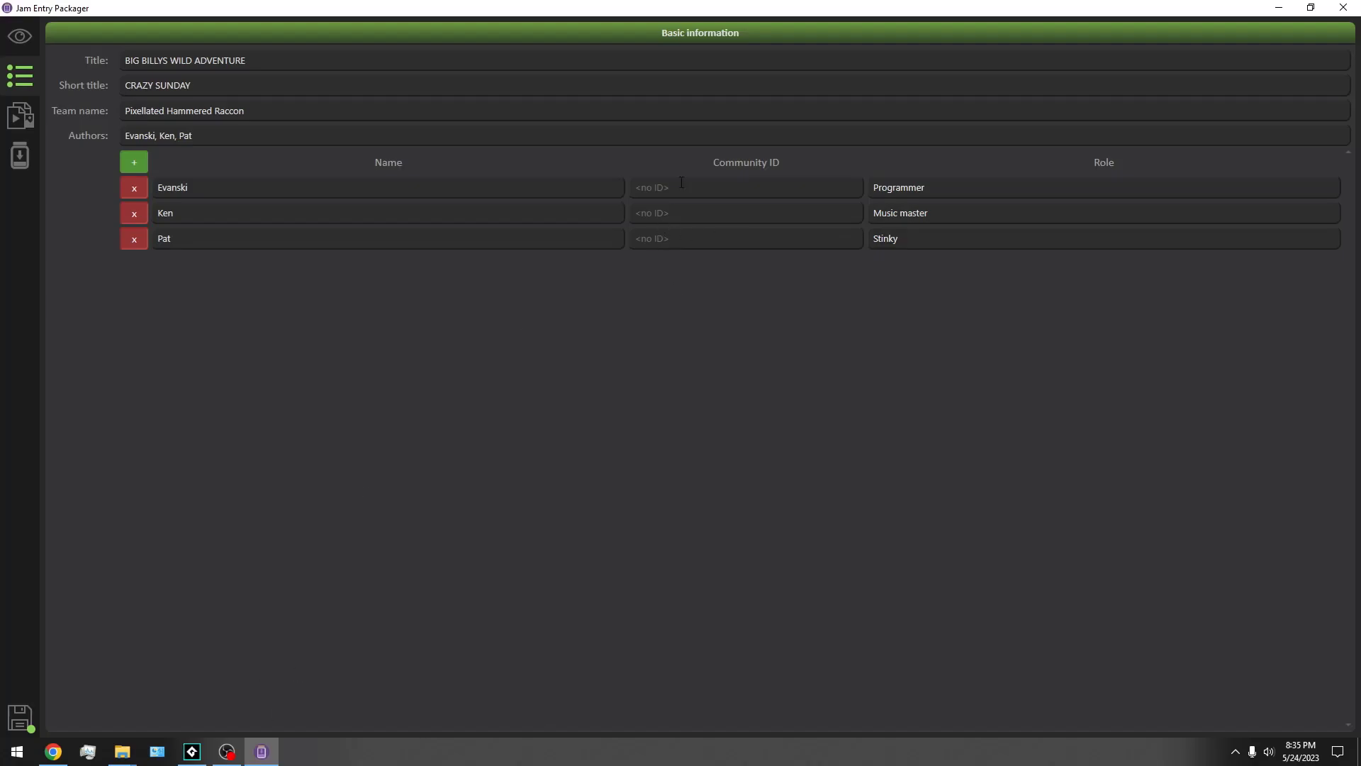
# Copy the member ID from the GameMaker Community profile's address in Chrome and paste it as the first author's Community ID in Jam Entry Packager.
pyautogui.click(679, 186)
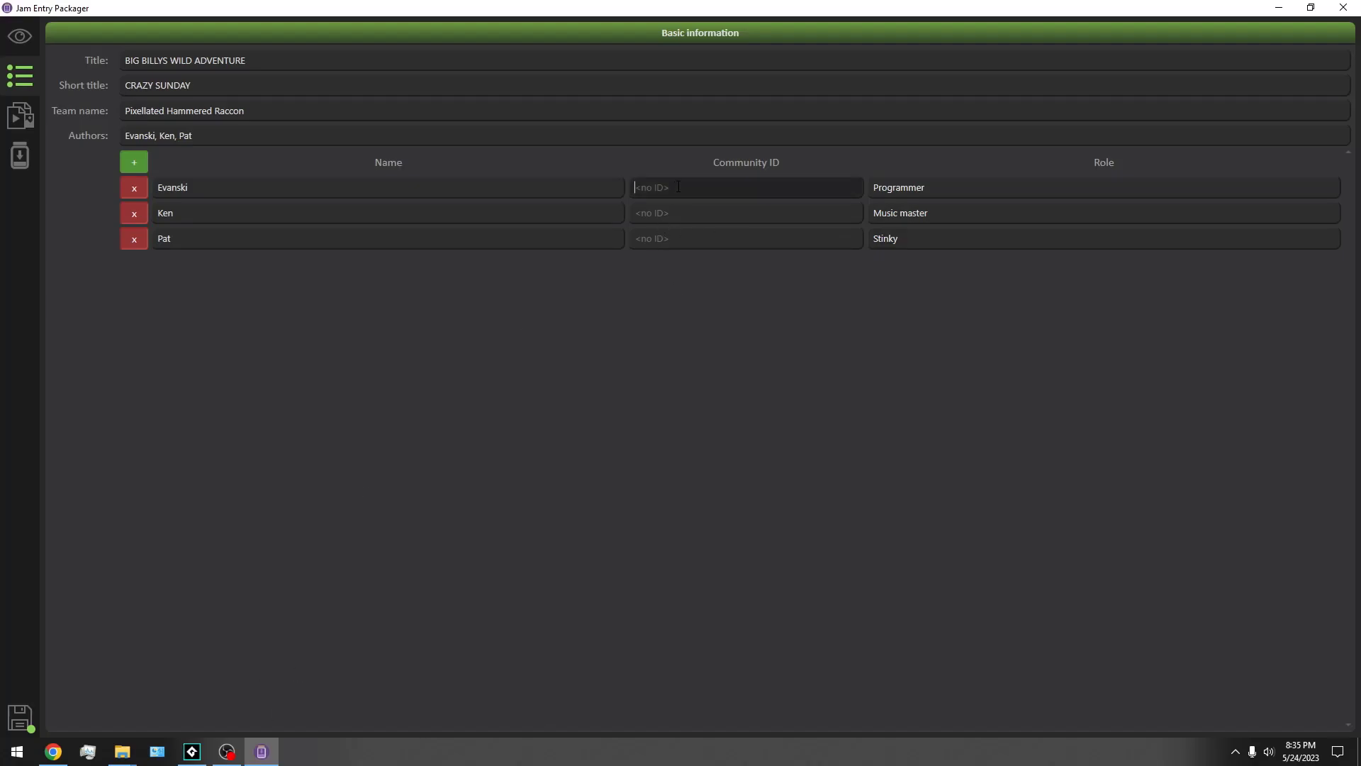
pyautogui.click(55, 751)
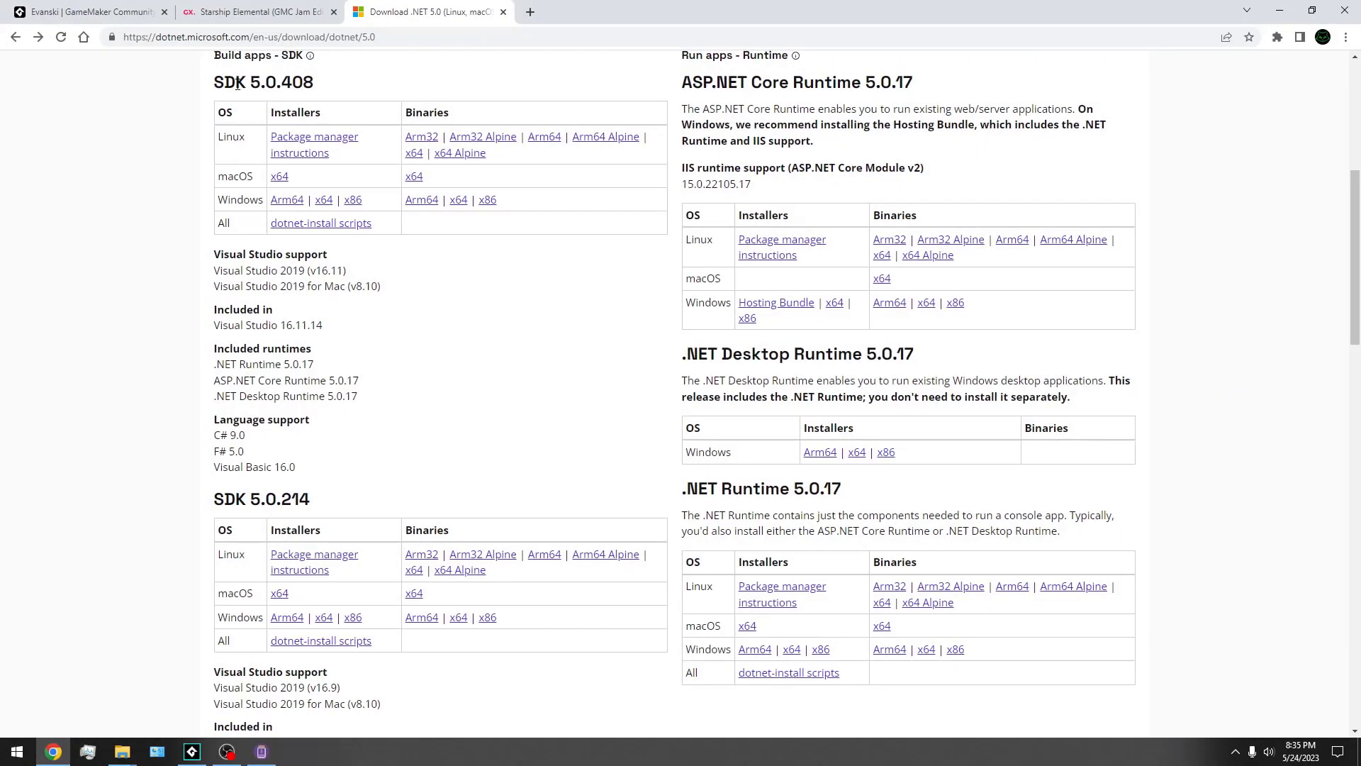
pyautogui.click(75, 12)
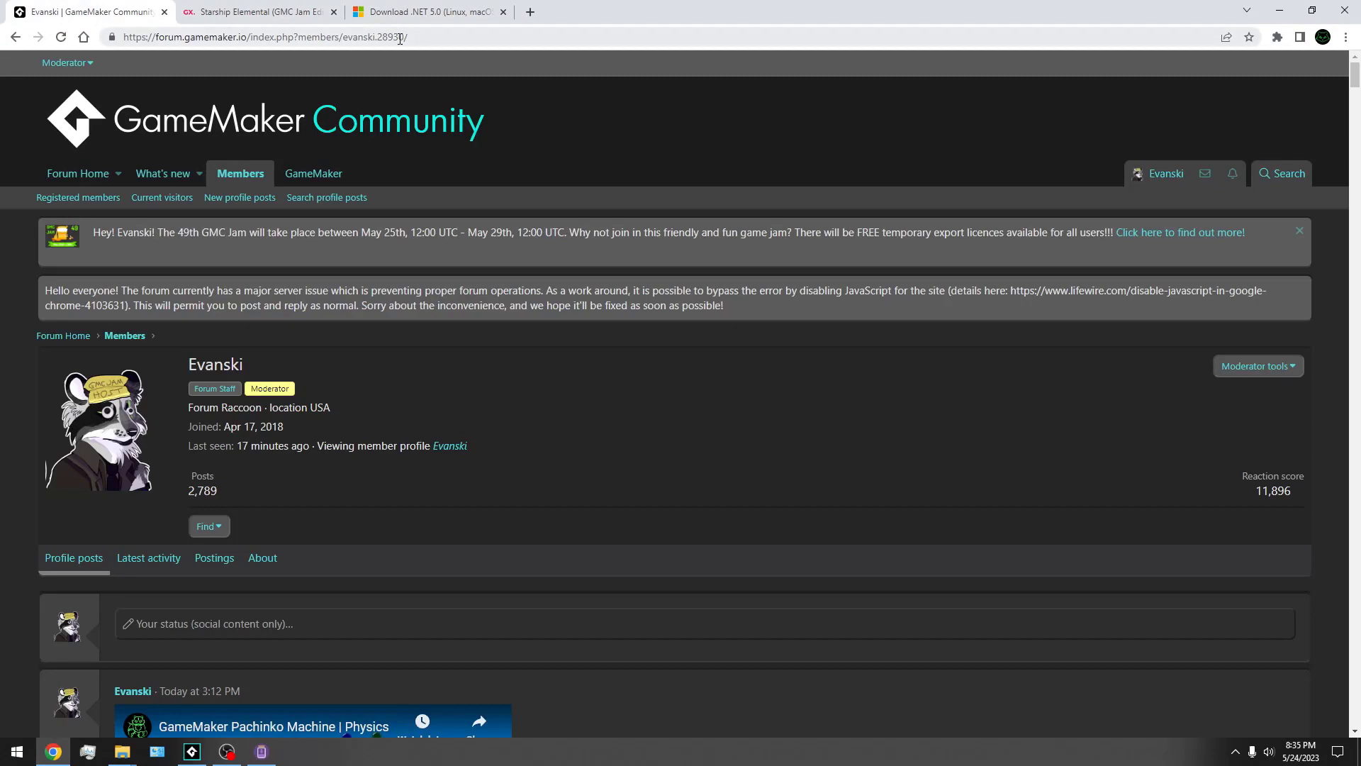
pyautogui.doubleClick(376, 39)
pyautogui.hotkey('ctrl', 'c')
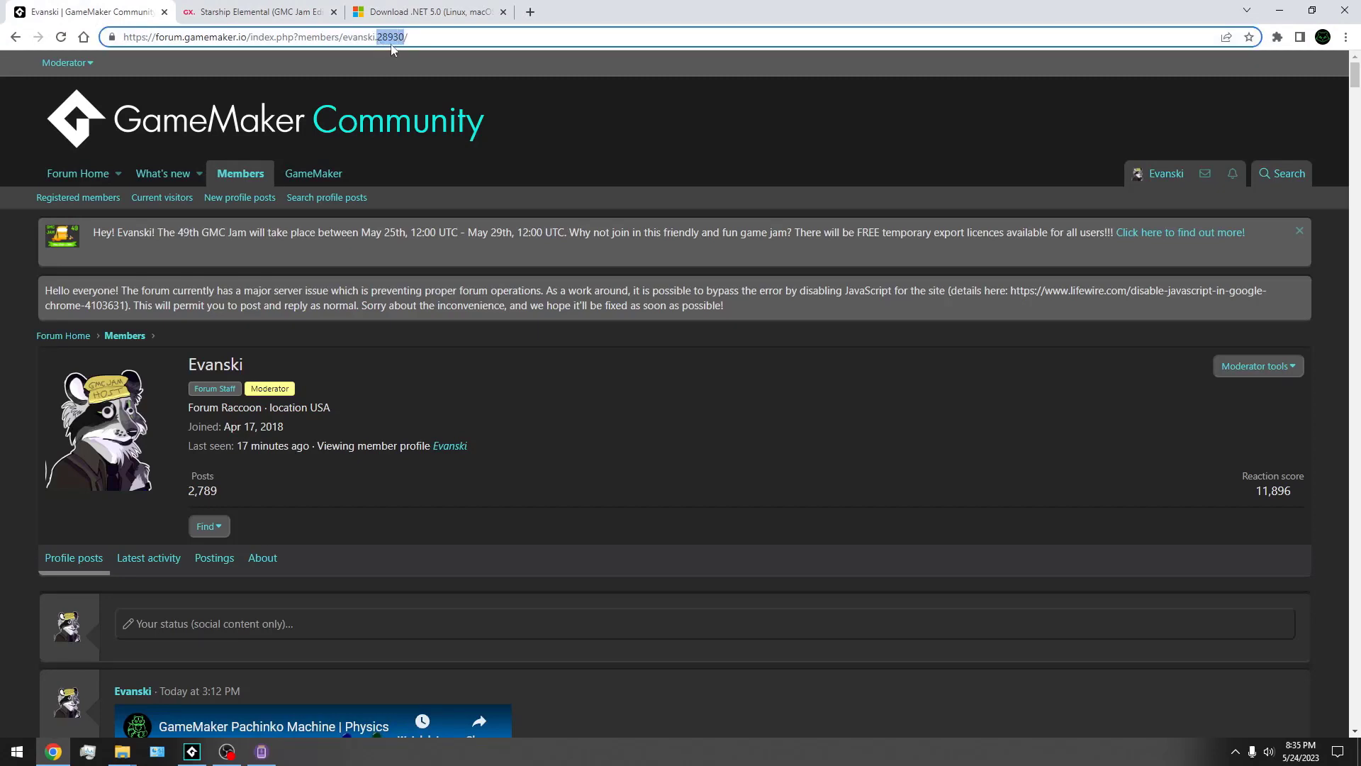
pyautogui.click(1280, 10)
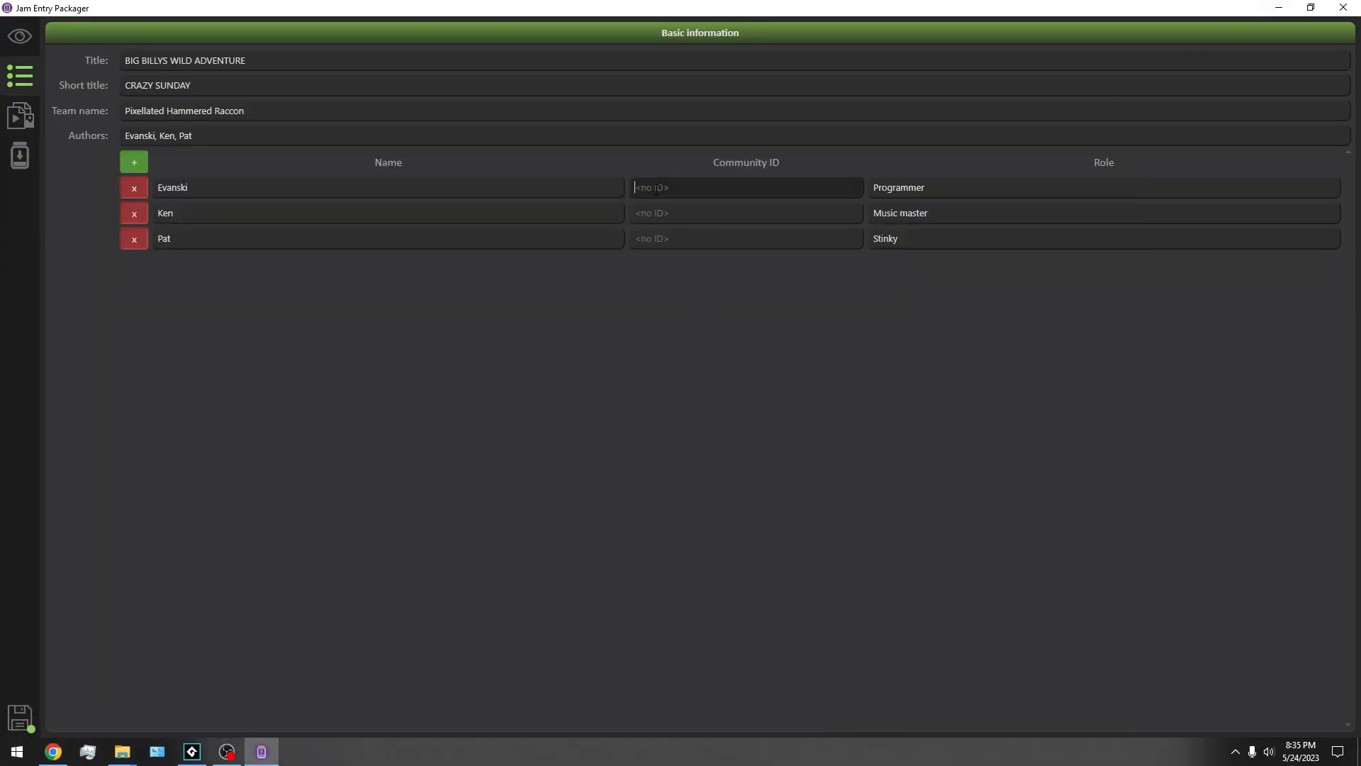
pyautogui.hotkey('ctrl', 'v')
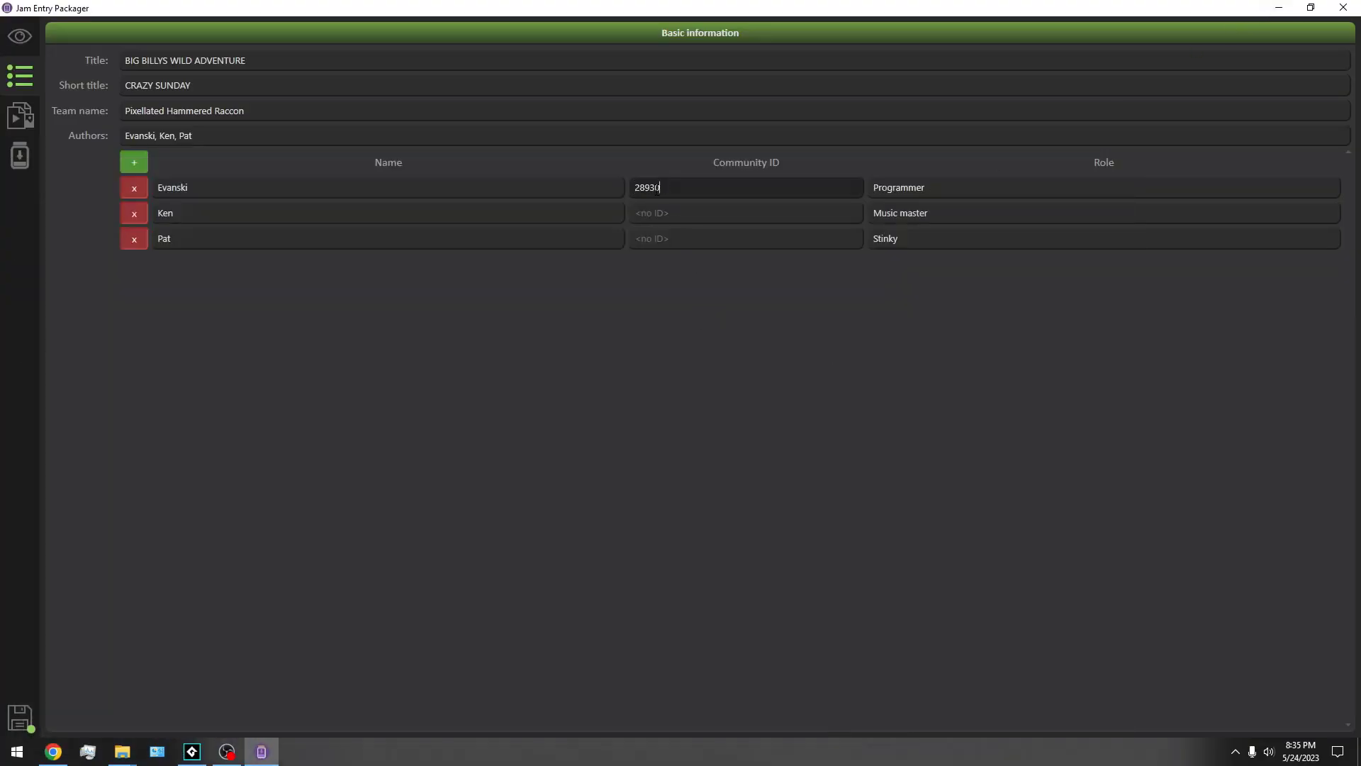
# Add a second launch entry to the game launching settings and review its available types.
pyautogui.click(21, 119)
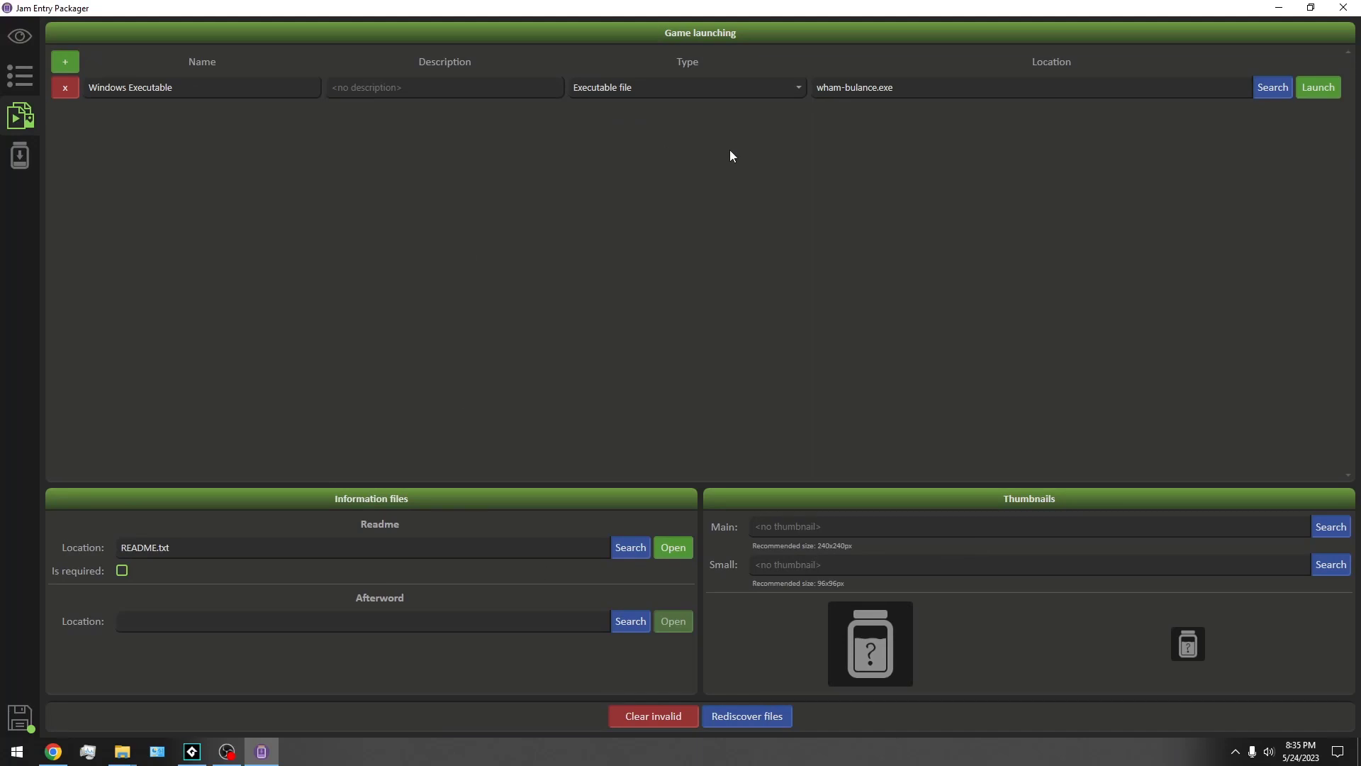
pyautogui.moveTo(217, 89); pyautogui.dragTo(135, 89)
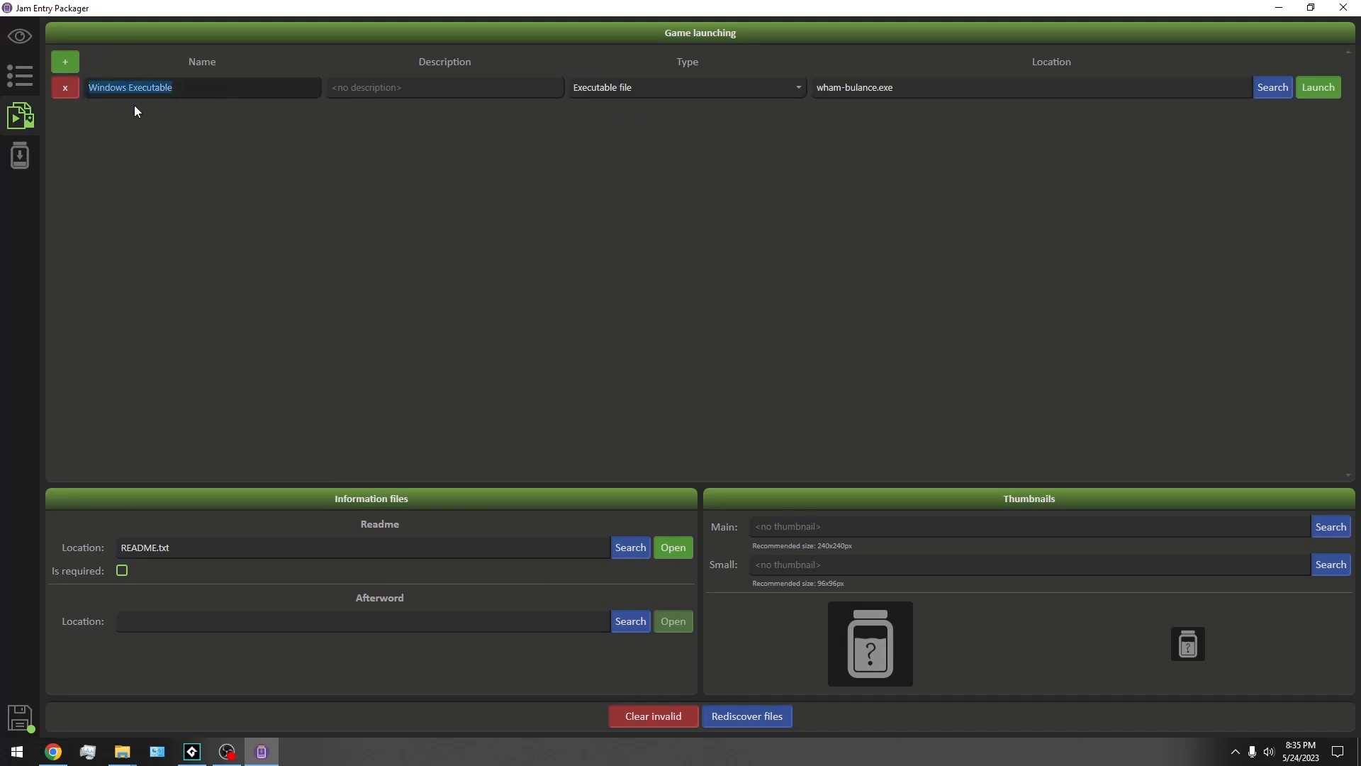
pyautogui.moveTo(174, 89); pyautogui.dragTo(87, 92)
pyautogui.moveTo(81, 95); pyautogui.dragTo(88, 95)
pyautogui.click(65, 62)
pyautogui.moveTo(192, 83); pyautogui.dragTo(69, 88)
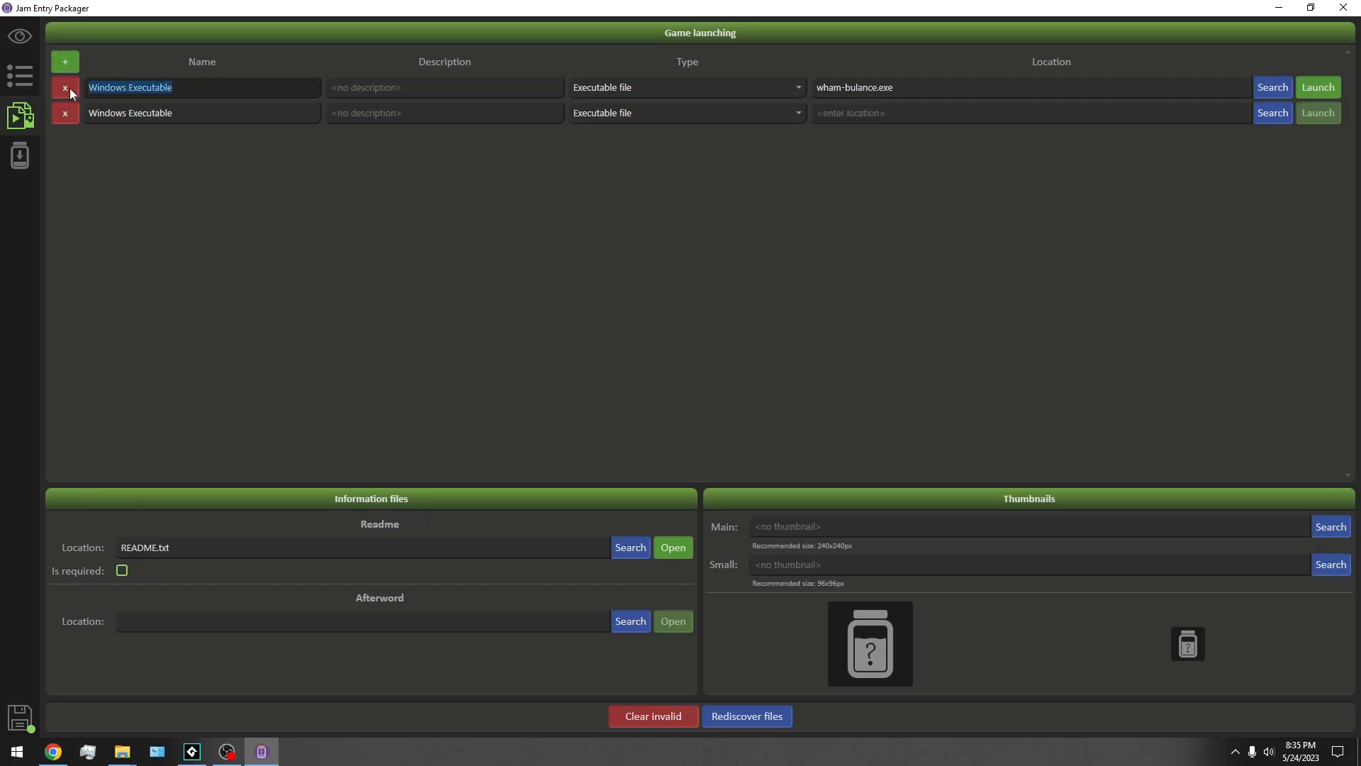
pyautogui.moveTo(177, 114); pyautogui.dragTo(75, 110)
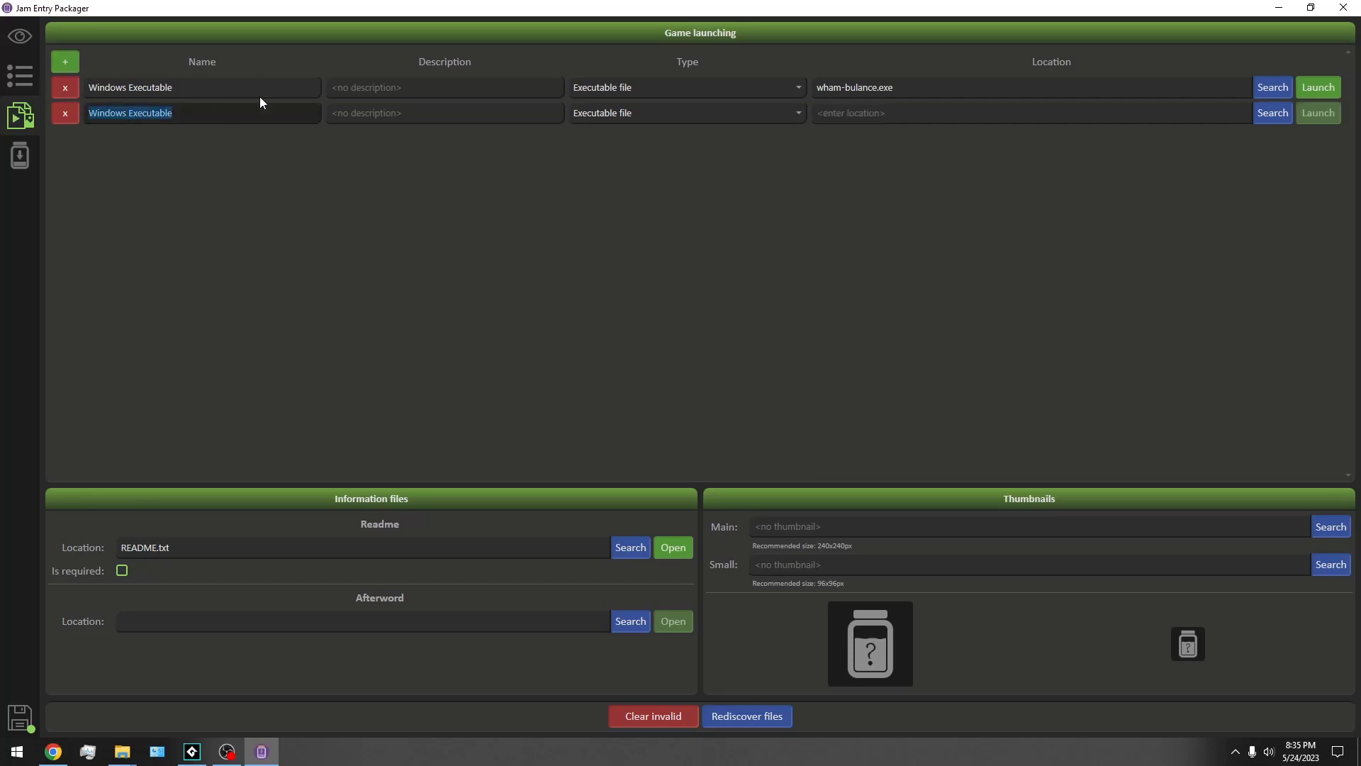
pyautogui.click(588, 111)
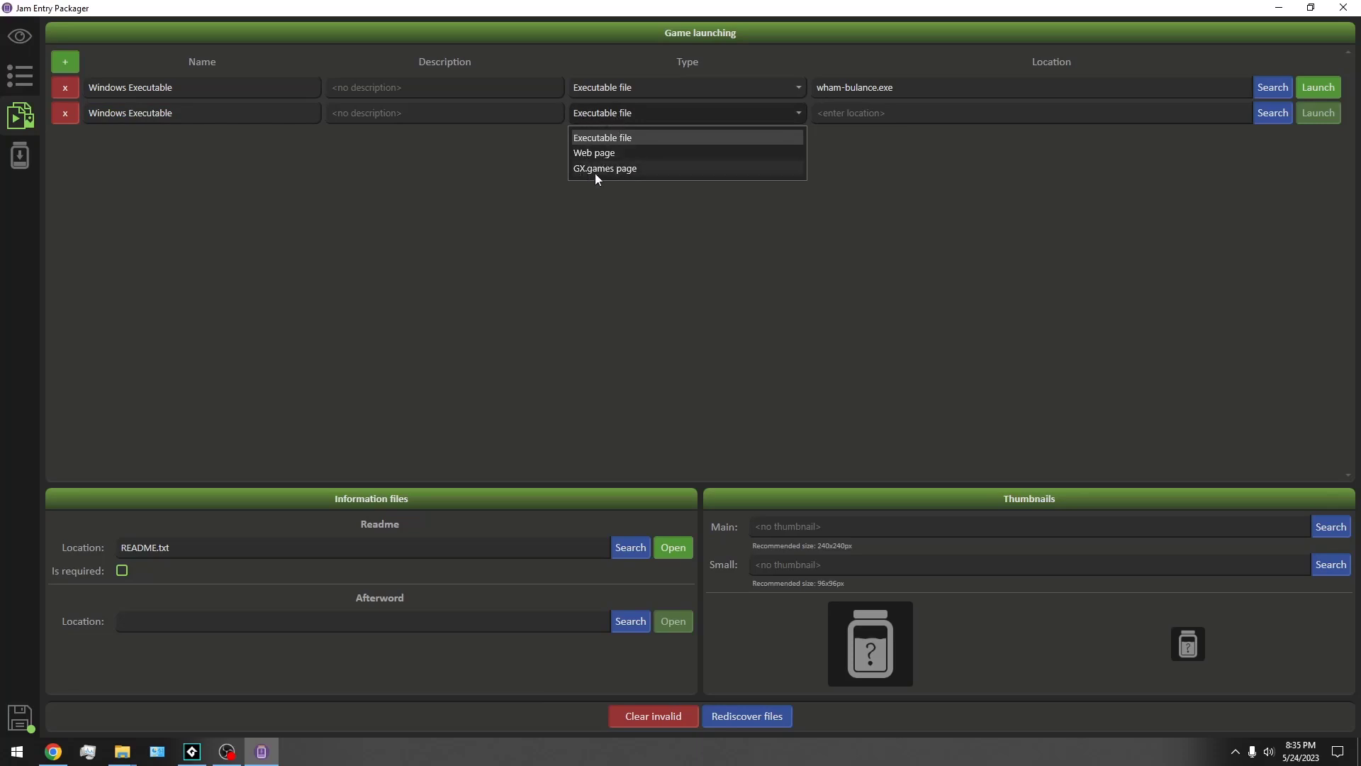
pyautogui.click(428, 64)
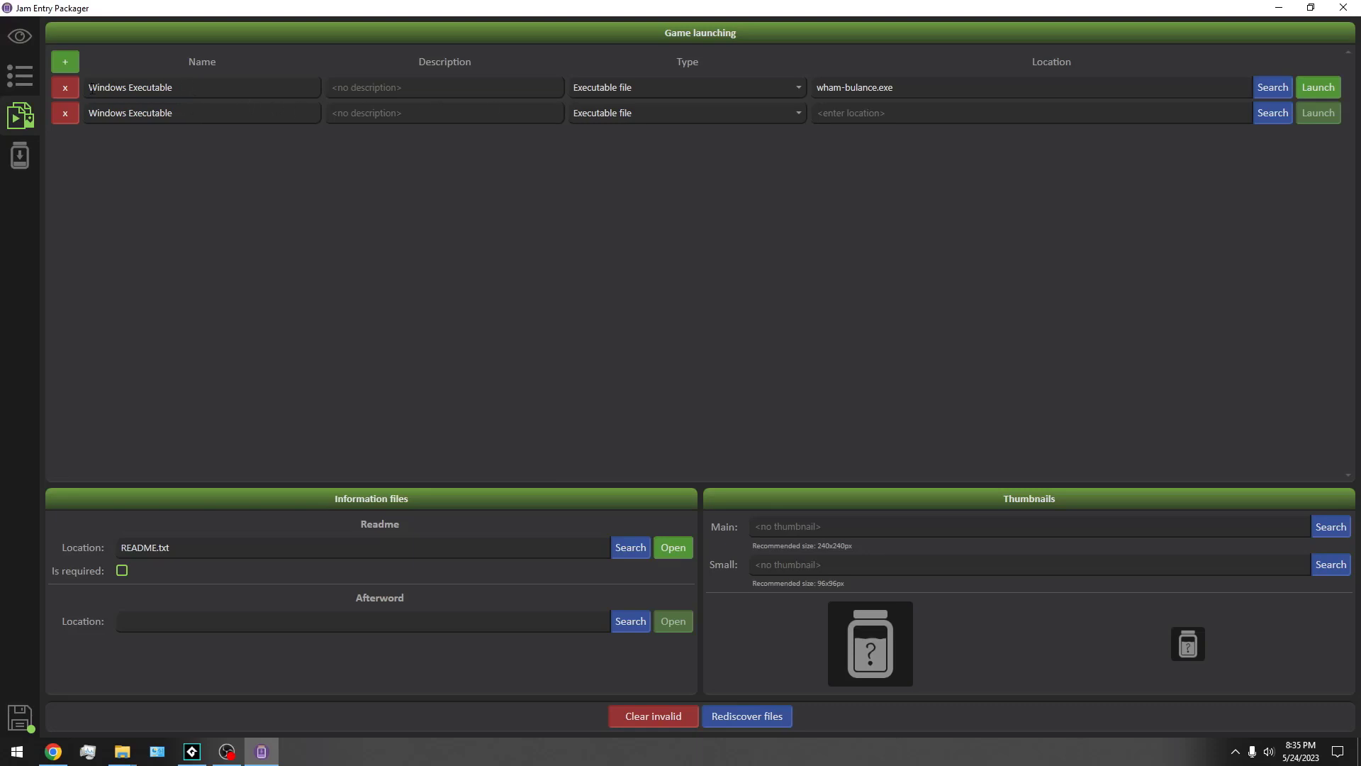
# Set the description of the wham-bulance.exe launch entry to SUPER AWESOME GAME.
pyautogui.moveTo(90, 88); pyautogui.dragTo(237, 94)
pyautogui.click(416, 88)
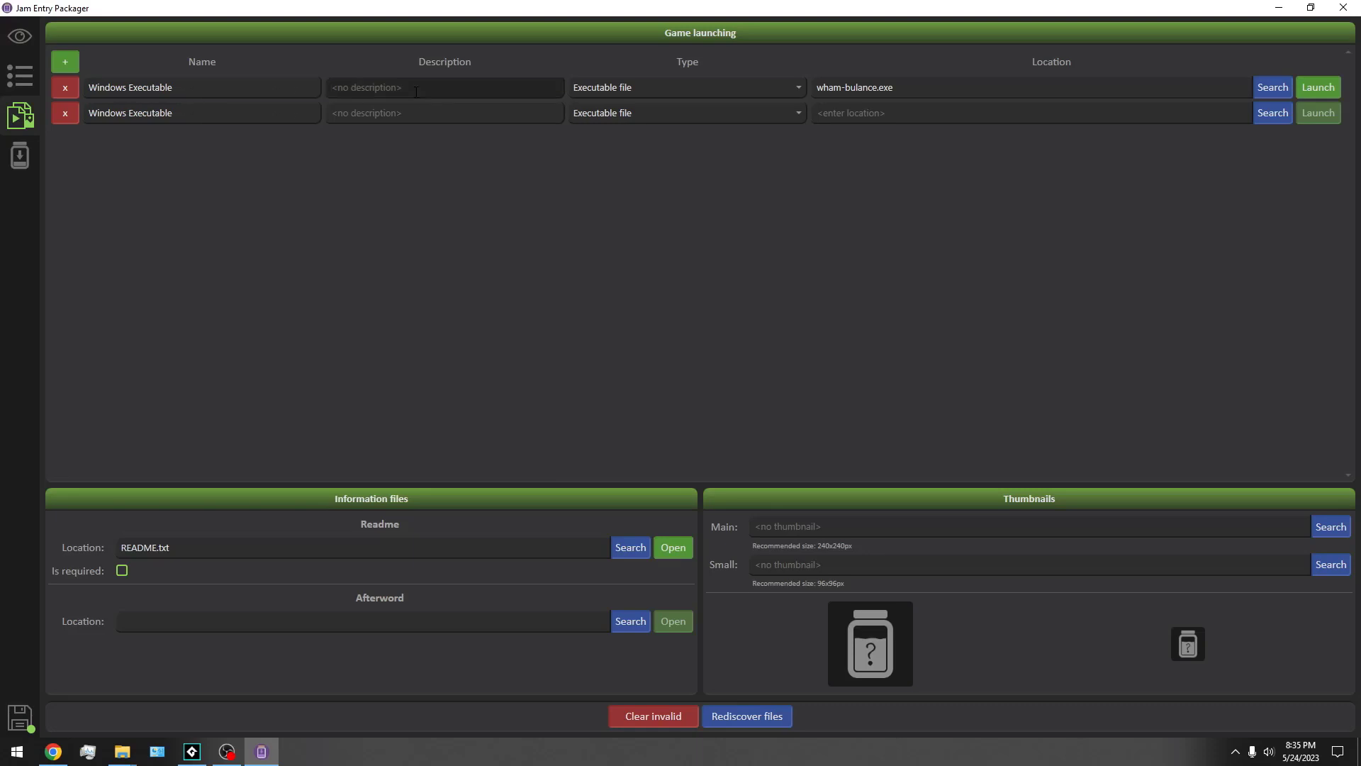
pyautogui.write('SUPER AWESOME GAME')
pyautogui.moveTo(894, 88); pyautogui.dragTo(808, 91)
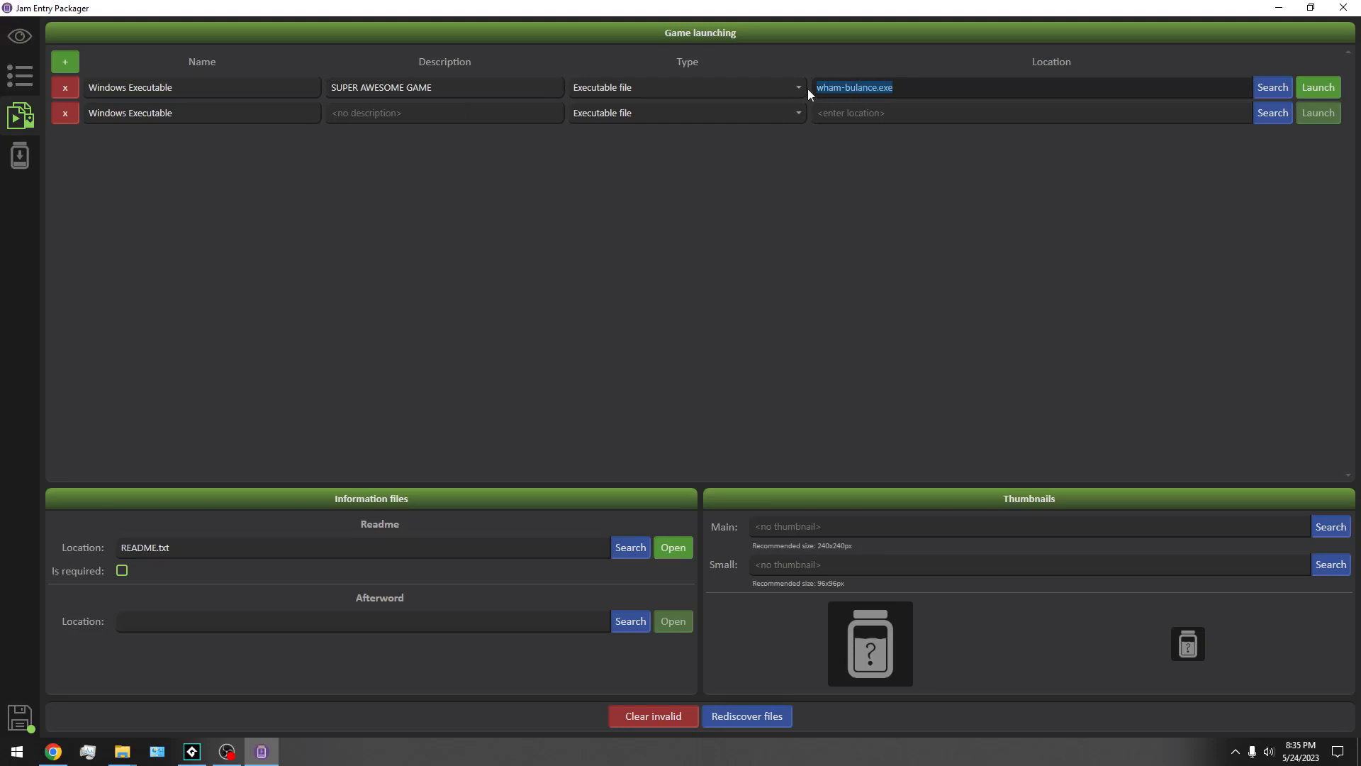
# Check the file location of the wham-bulance.exe launch entry, test-launch the game and close it again.
pyautogui.click(859, 149)
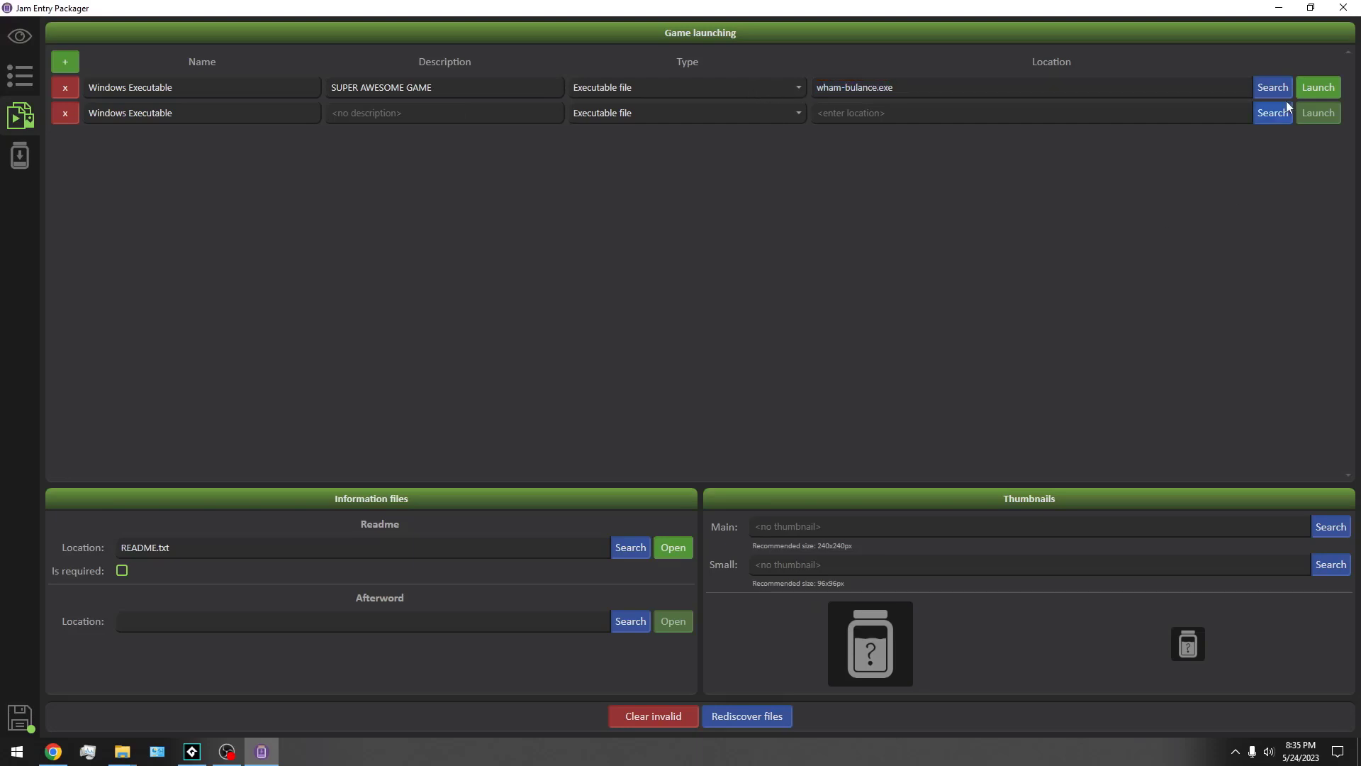
pyautogui.click(1272, 92)
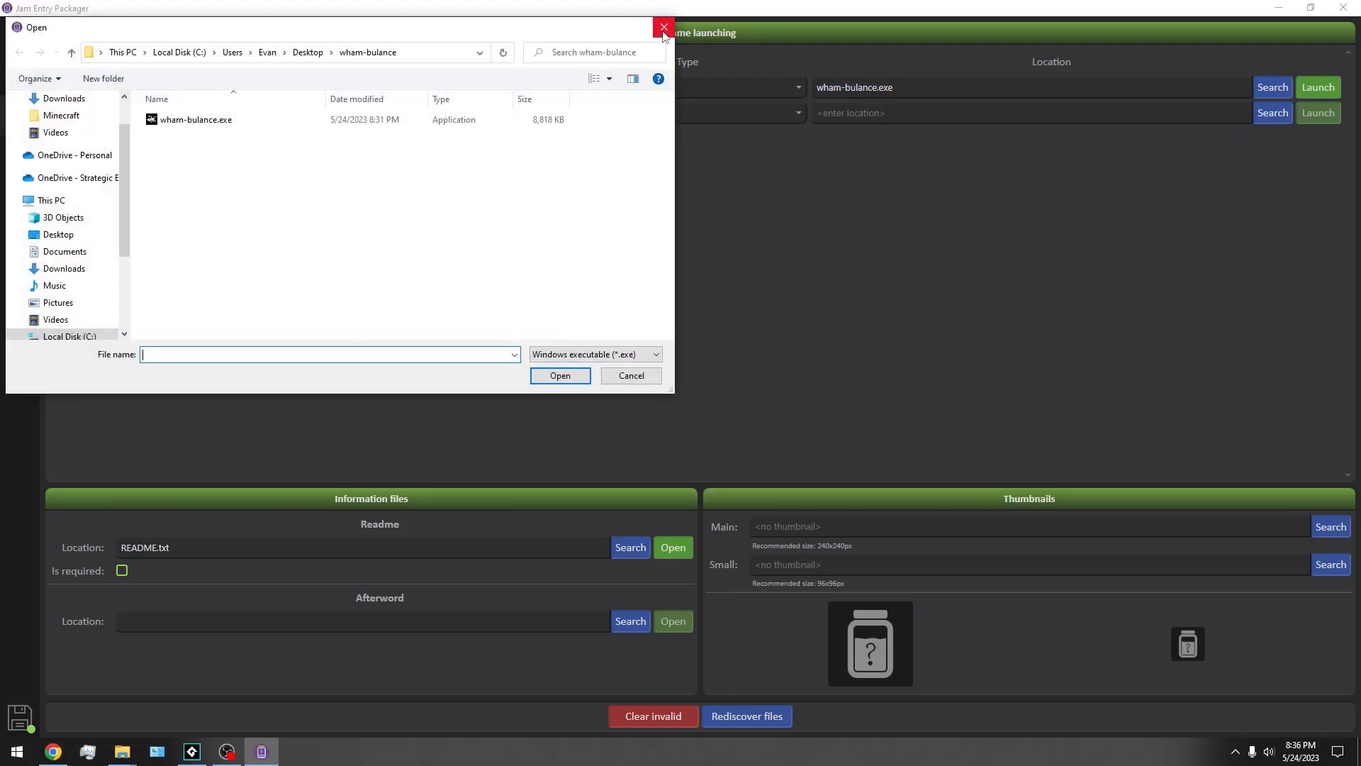
pyautogui.click(665, 20)
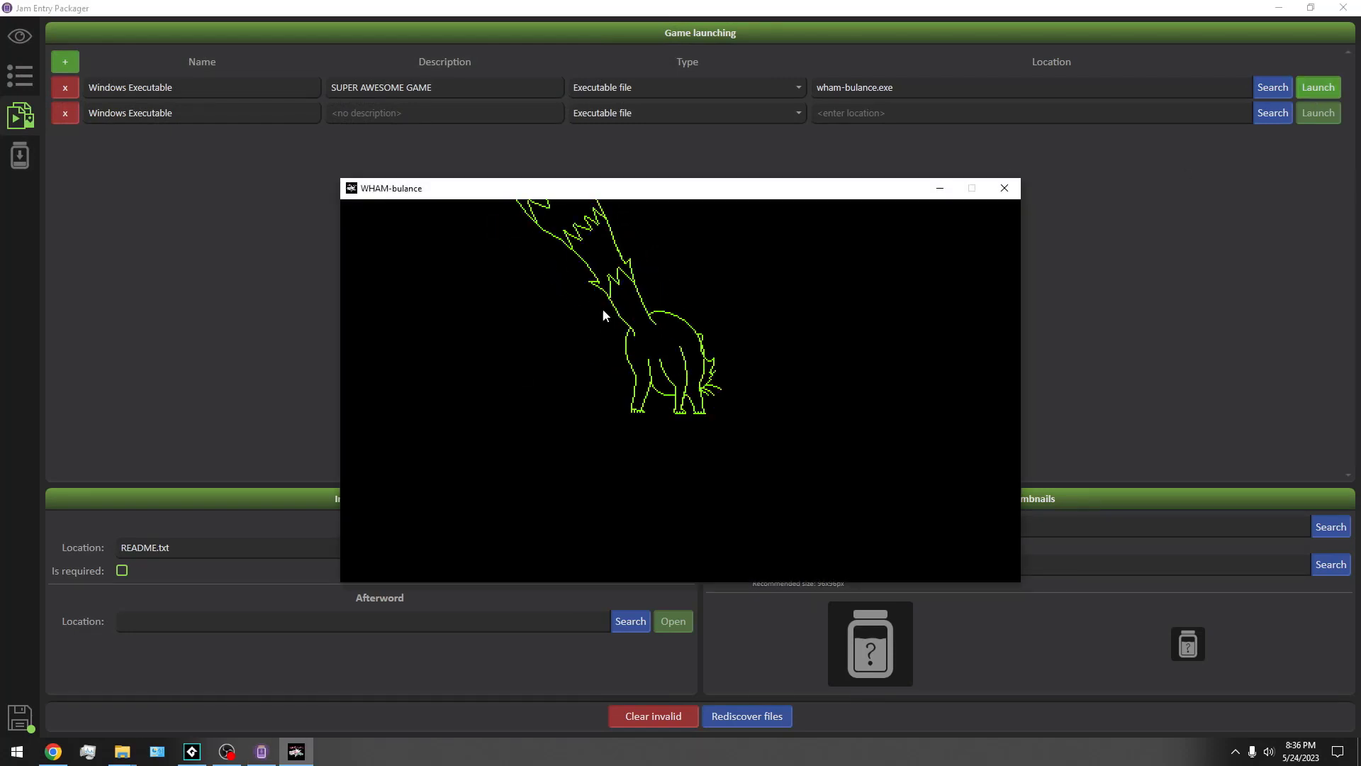
pyautogui.click(1005, 188)
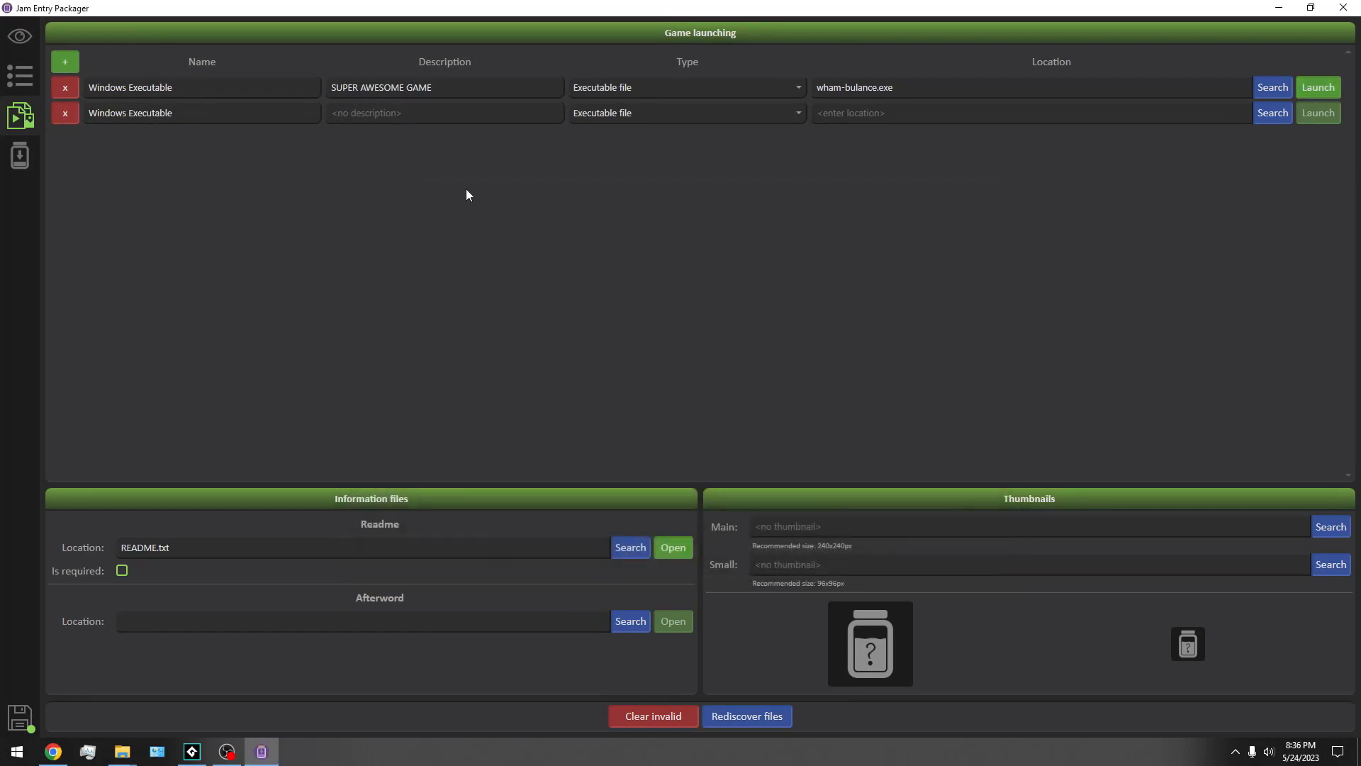
# Name the second launch entry Opera Games and describe it as WHY DO WE NOT HAVE MONITIZATION YUET.
pyautogui.tripleClick(195, 116)
pyautogui.press('BackSpace')
pyautogui.write('O')
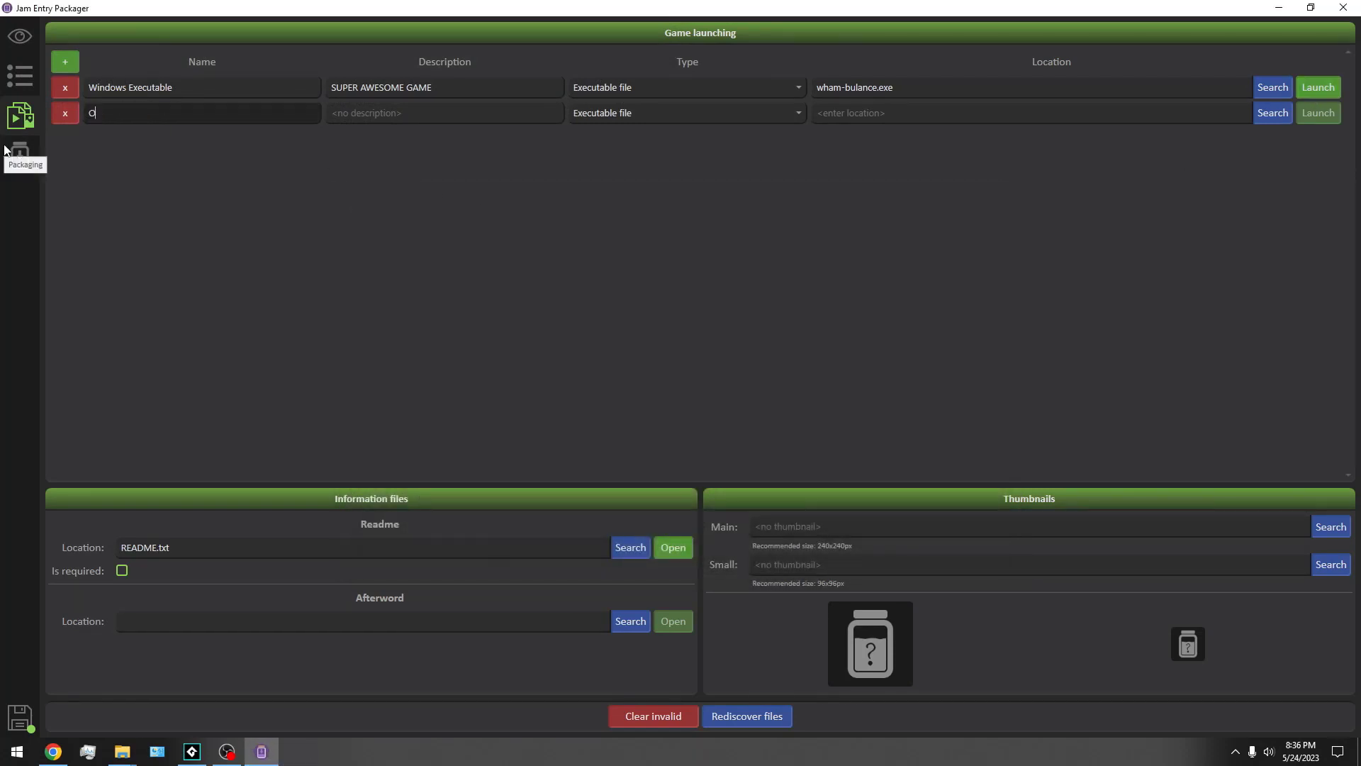
pyautogui.write('pera Games')
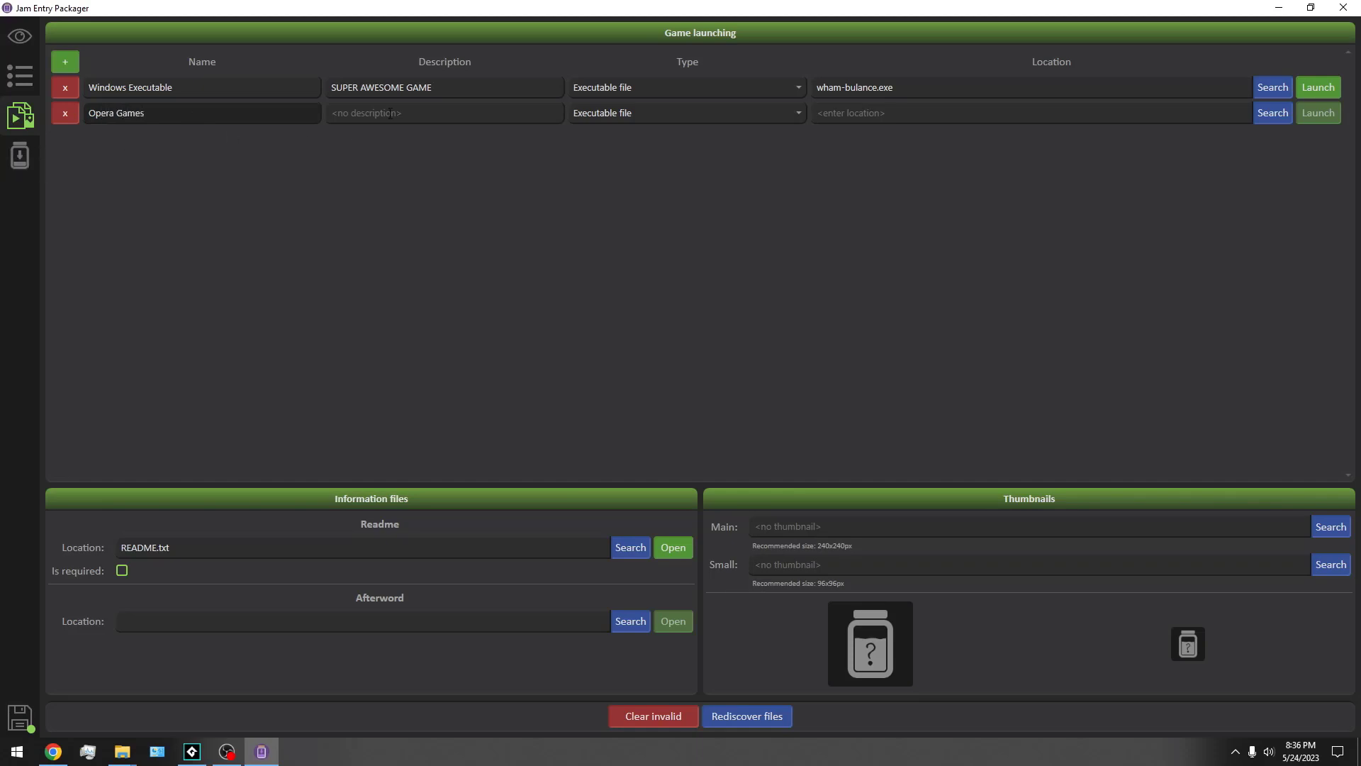
pyautogui.click(391, 114)
pyautogui.write('WHY ')
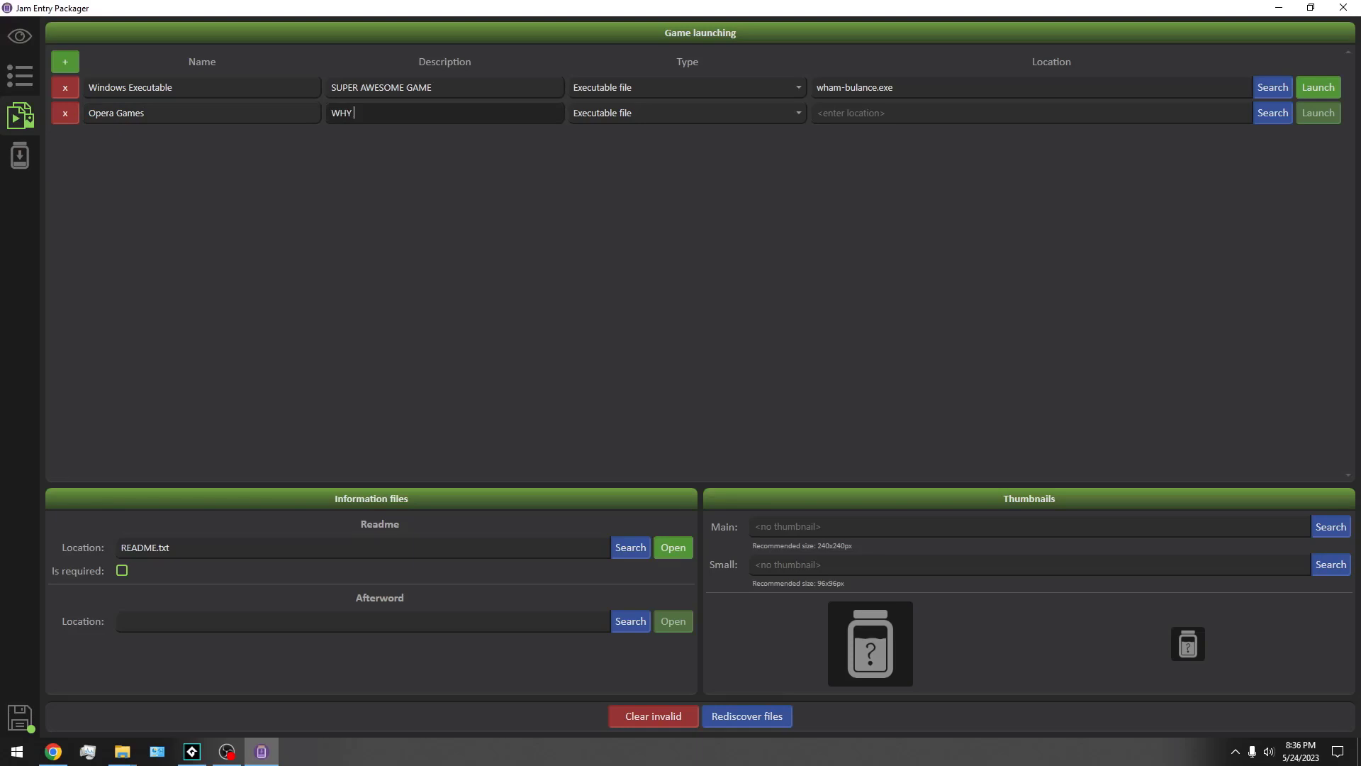
pyautogui.write('DO WE NOT HAVE MONITIZATION YUET')
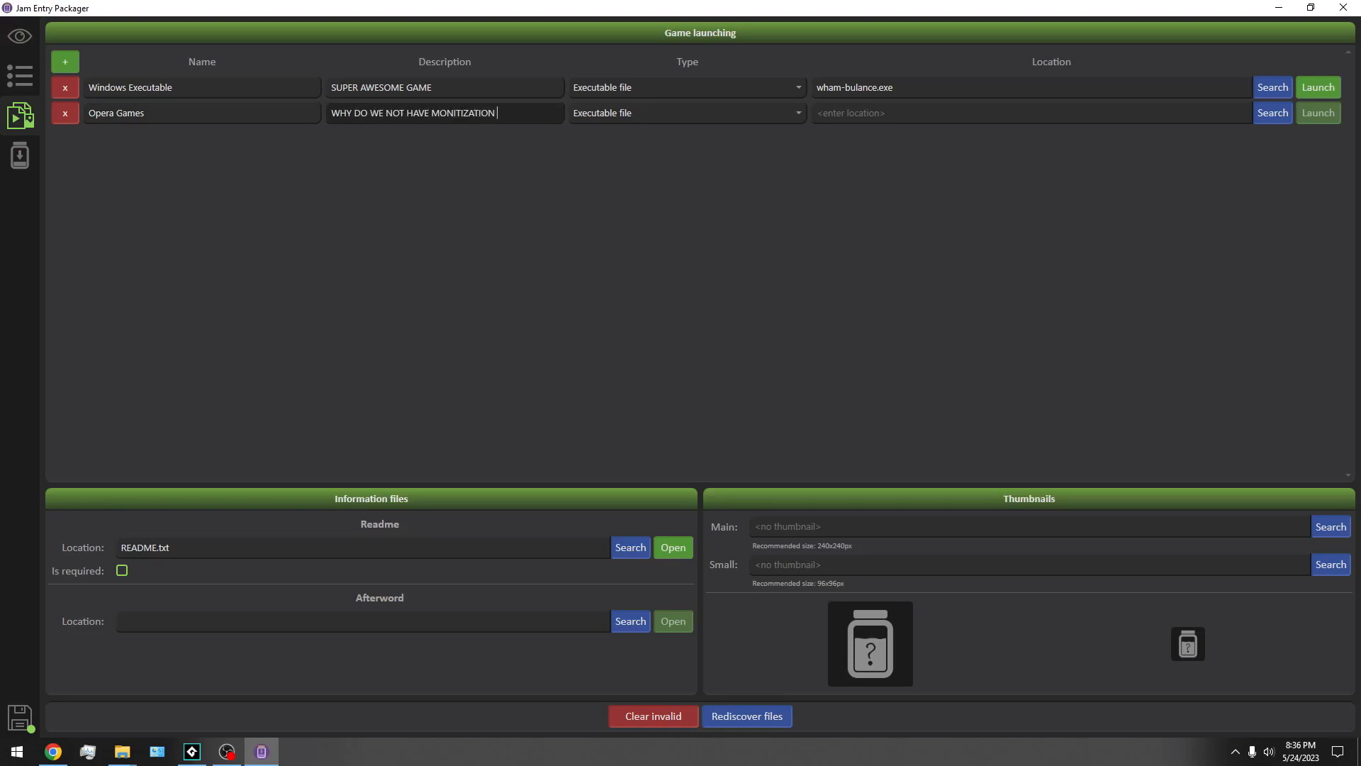
# Make Opera Games a GX.games page entry and use the Starship Elemental page address copied from Chrome as its location.
pyautogui.click(627, 116)
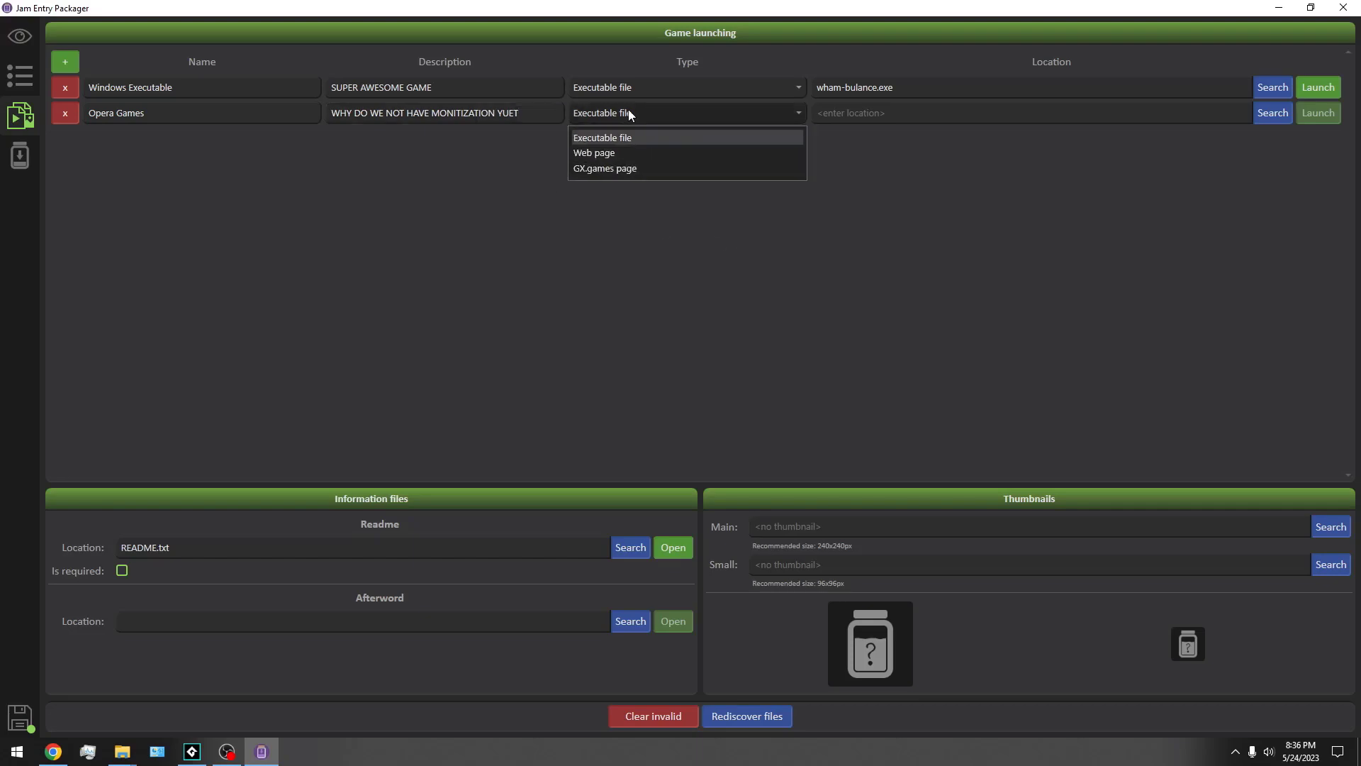
pyautogui.click(603, 168)
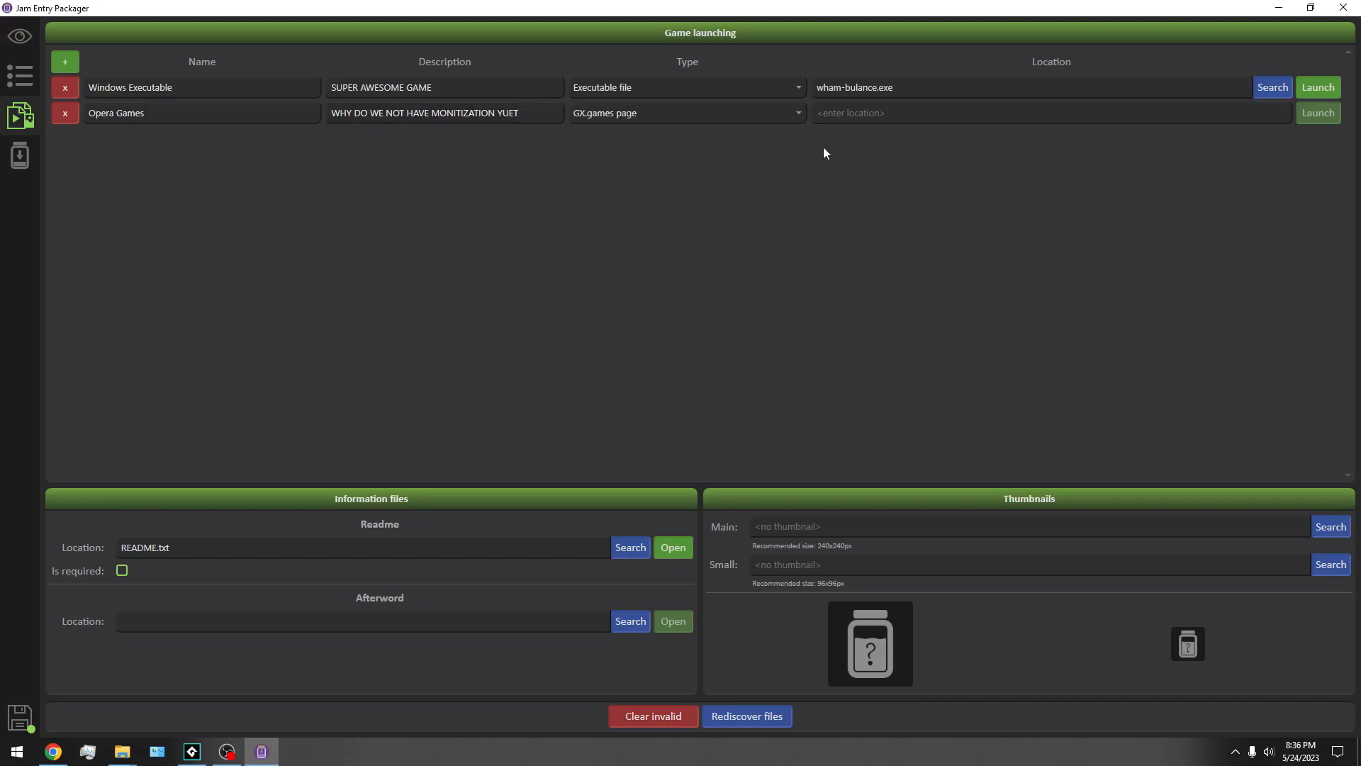
pyautogui.click(53, 751)
pyautogui.click(259, 11)
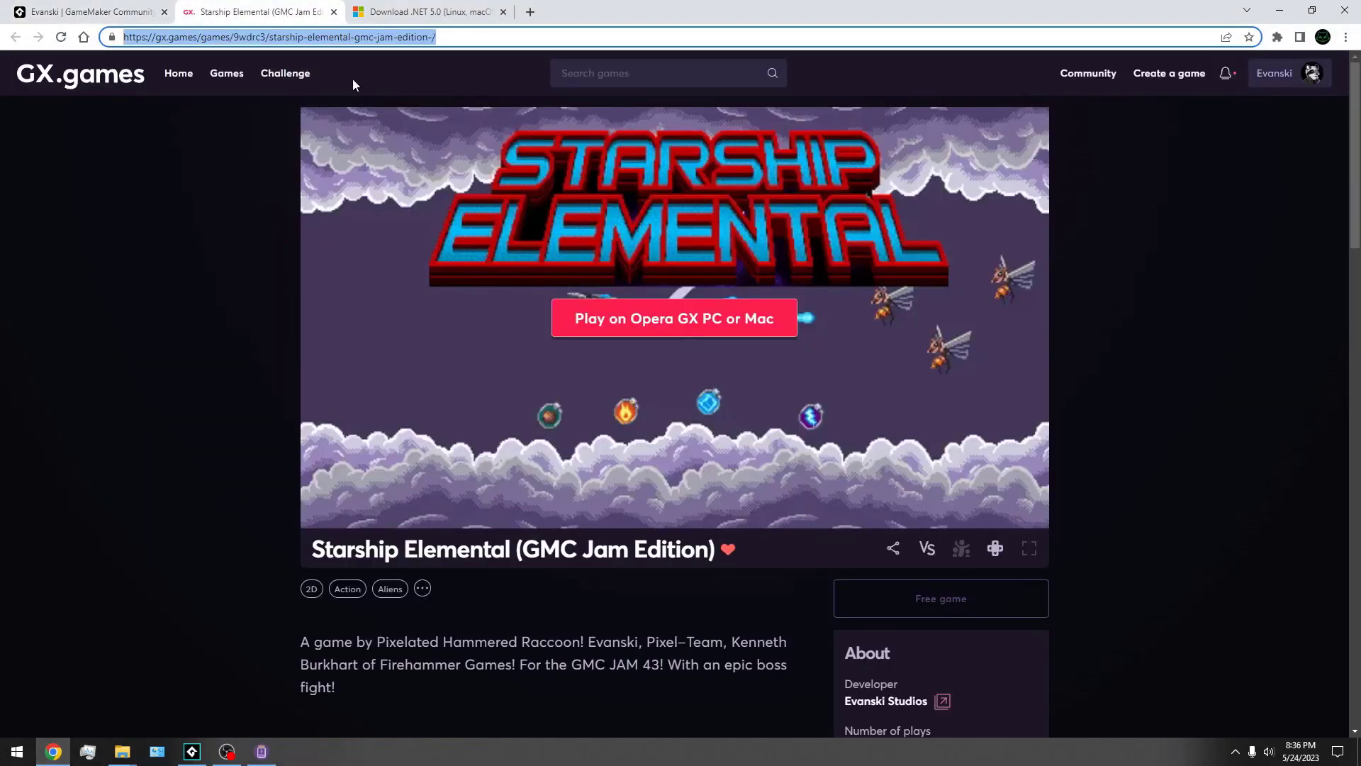
pyautogui.moveTo(438, 37); pyautogui.dragTo(102, 44)
pyautogui.hotkey('ctrl', 'c')
pyautogui.click(260, 752)
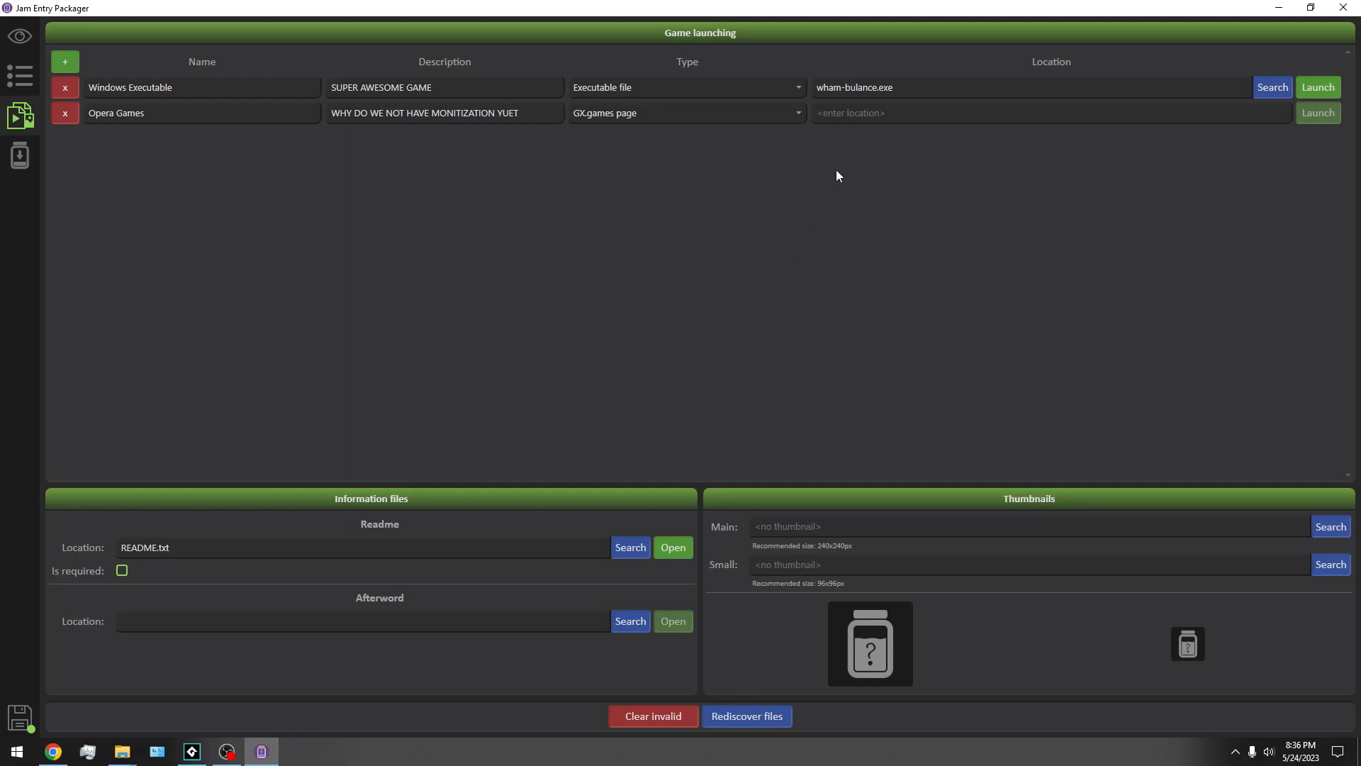
pyautogui.click(823, 113)
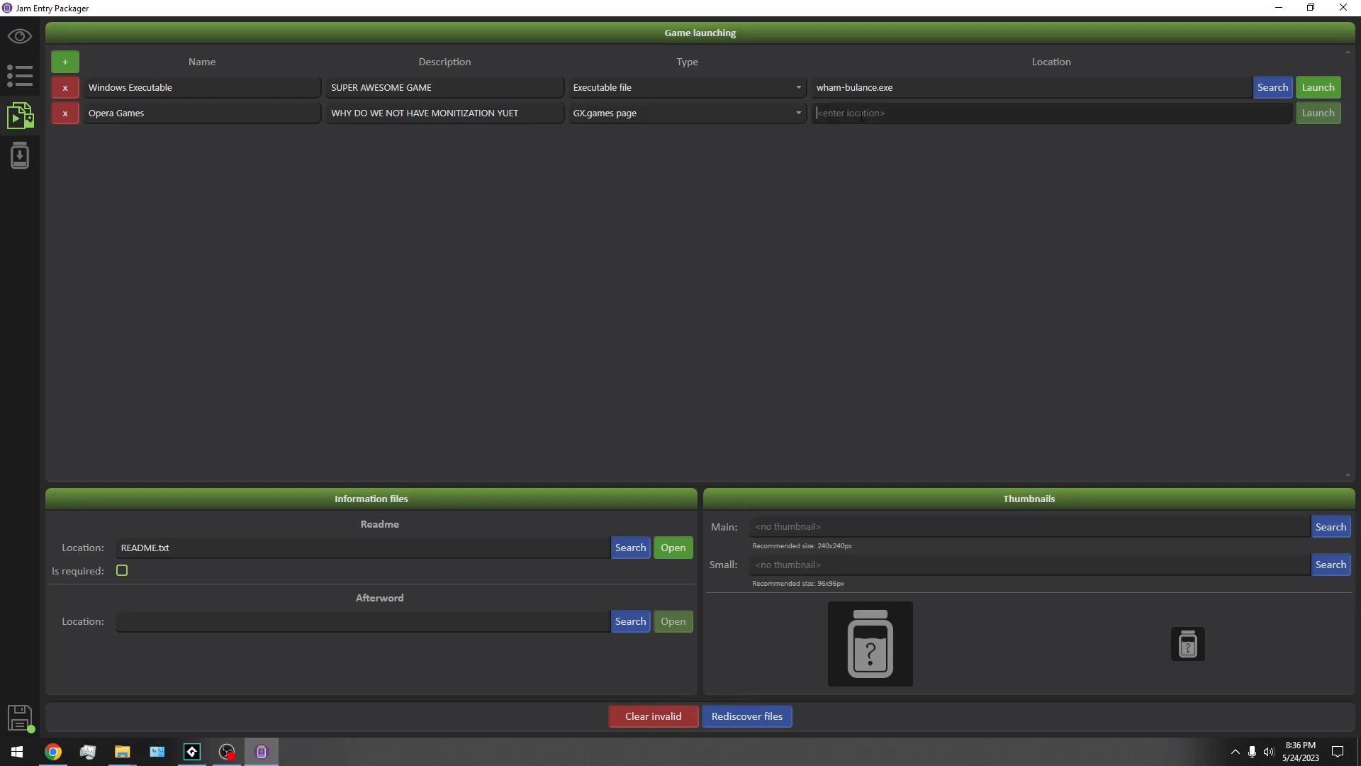
pyautogui.hotkey('ctrl', 'v')
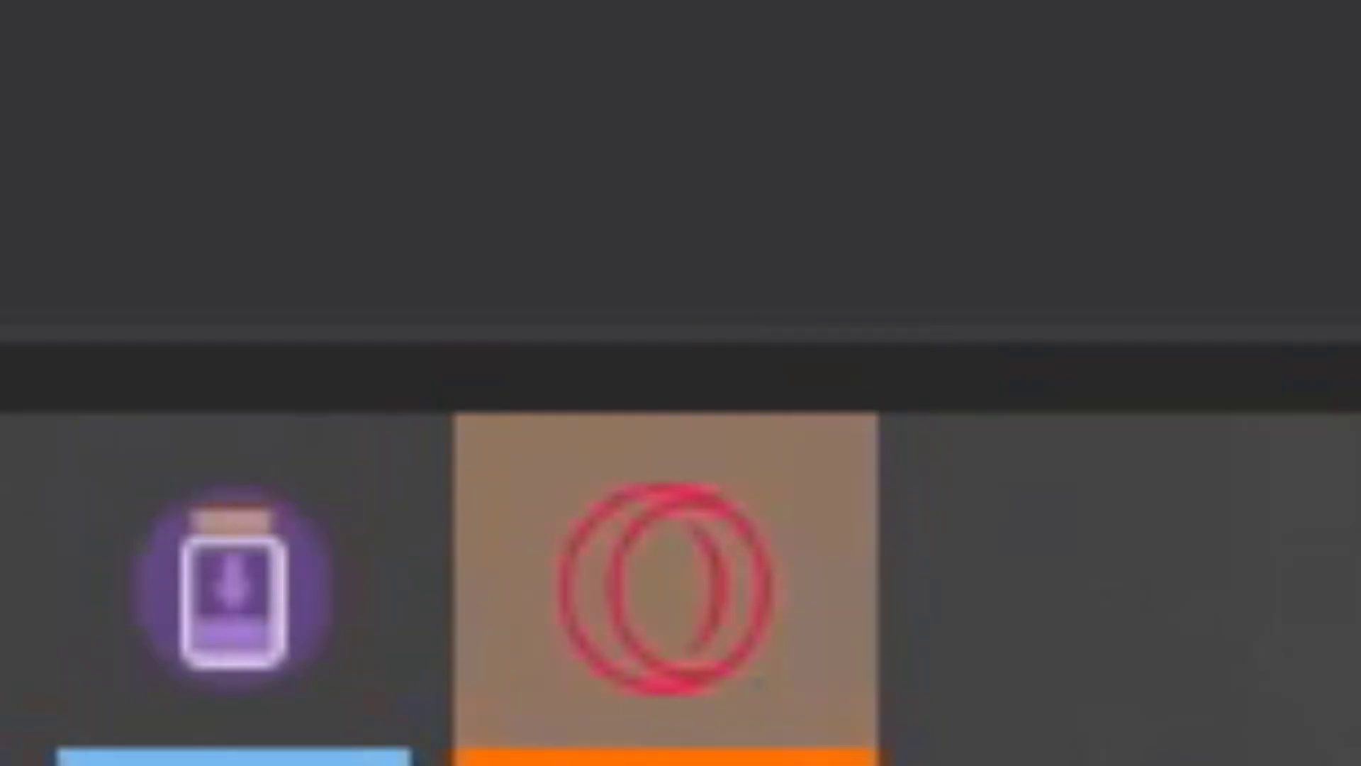
# Check the readme's file location without changing it, and view the contents of README.txt in Notepad.
pyautogui.click(189, 549)
pyautogui.hotkey('shift', 'Left')
pyautogui.hotkey('shift', 'Left')
pyautogui.hotkey('shift', 'Left')
pyautogui.hotkey('shift', 'Left')
pyautogui.hotkey('shift', 'Left')
pyautogui.hotkey('shift', 'Left')
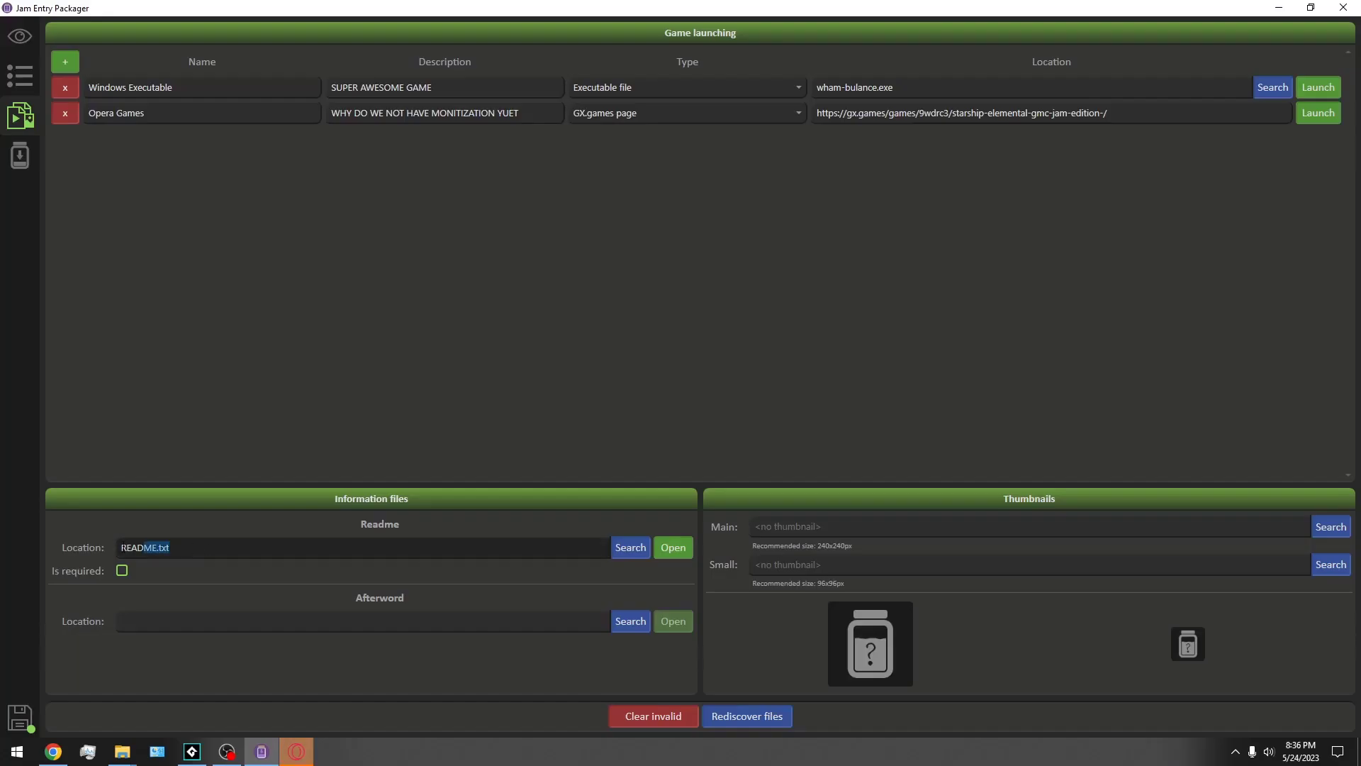
pyautogui.click(298, 578)
pyautogui.click(631, 551)
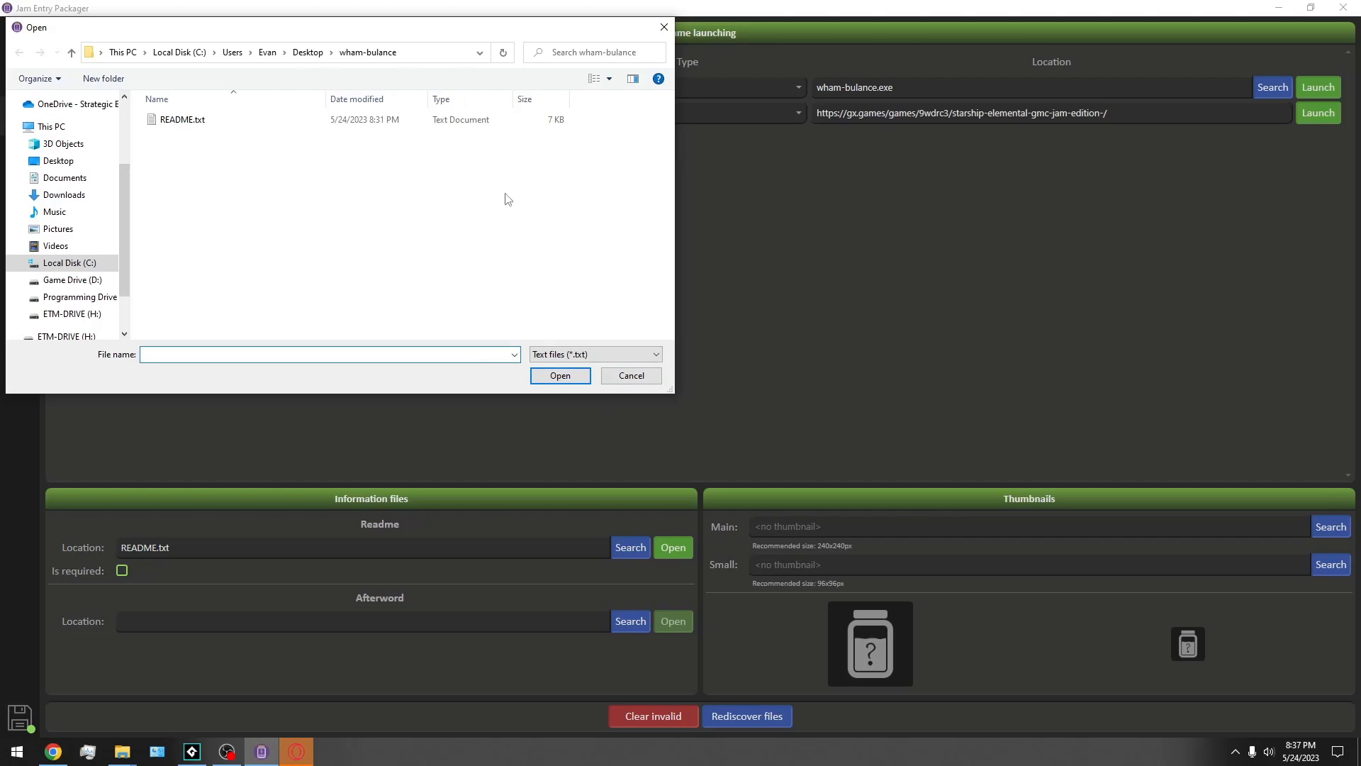
pyautogui.click(630, 375)
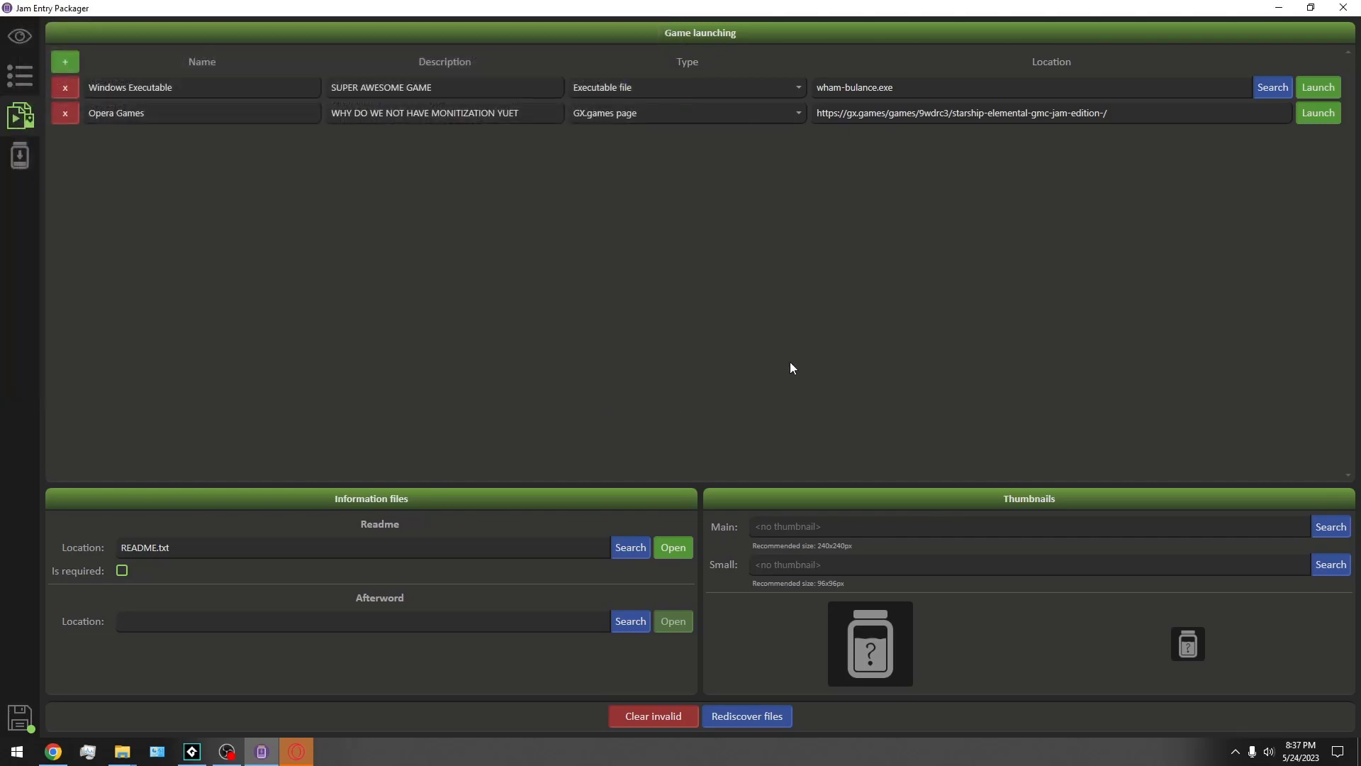
pyautogui.click(674, 547)
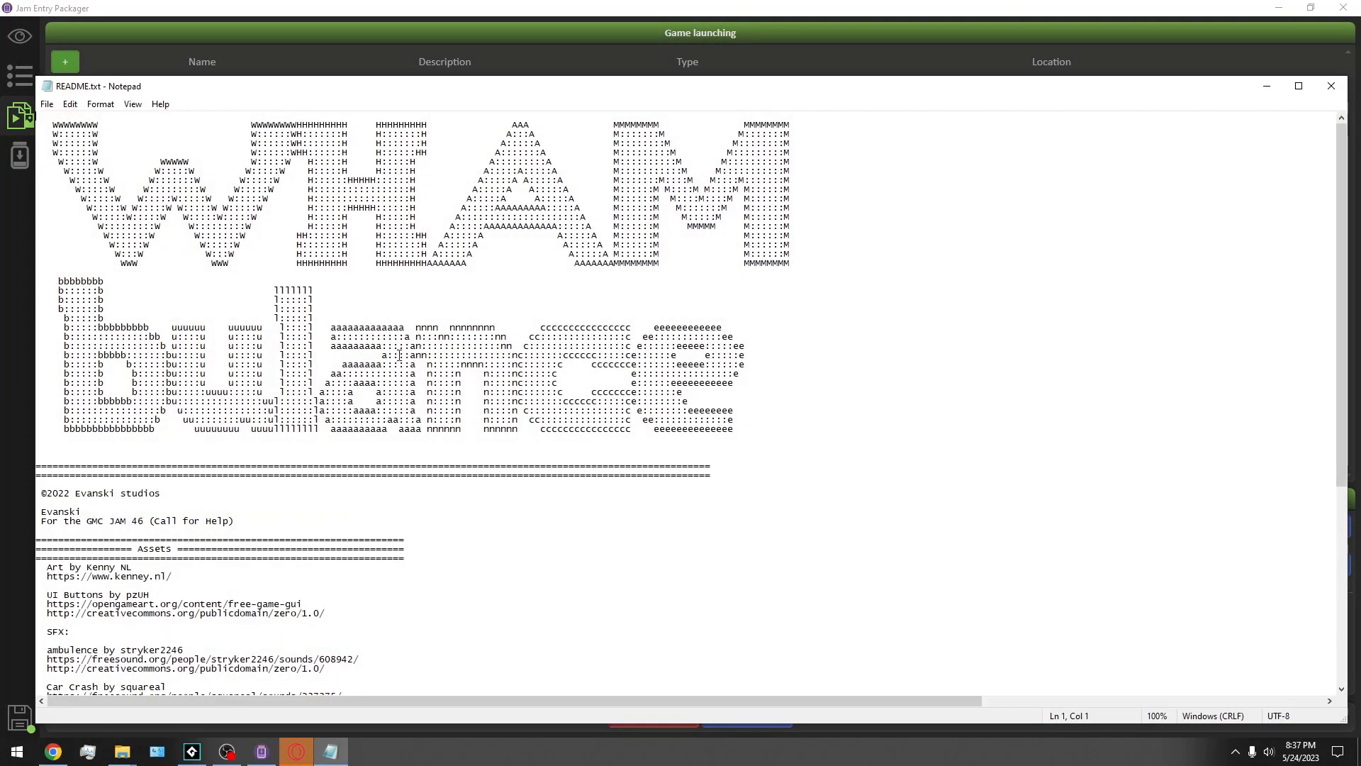
pyautogui.click(1331, 86)
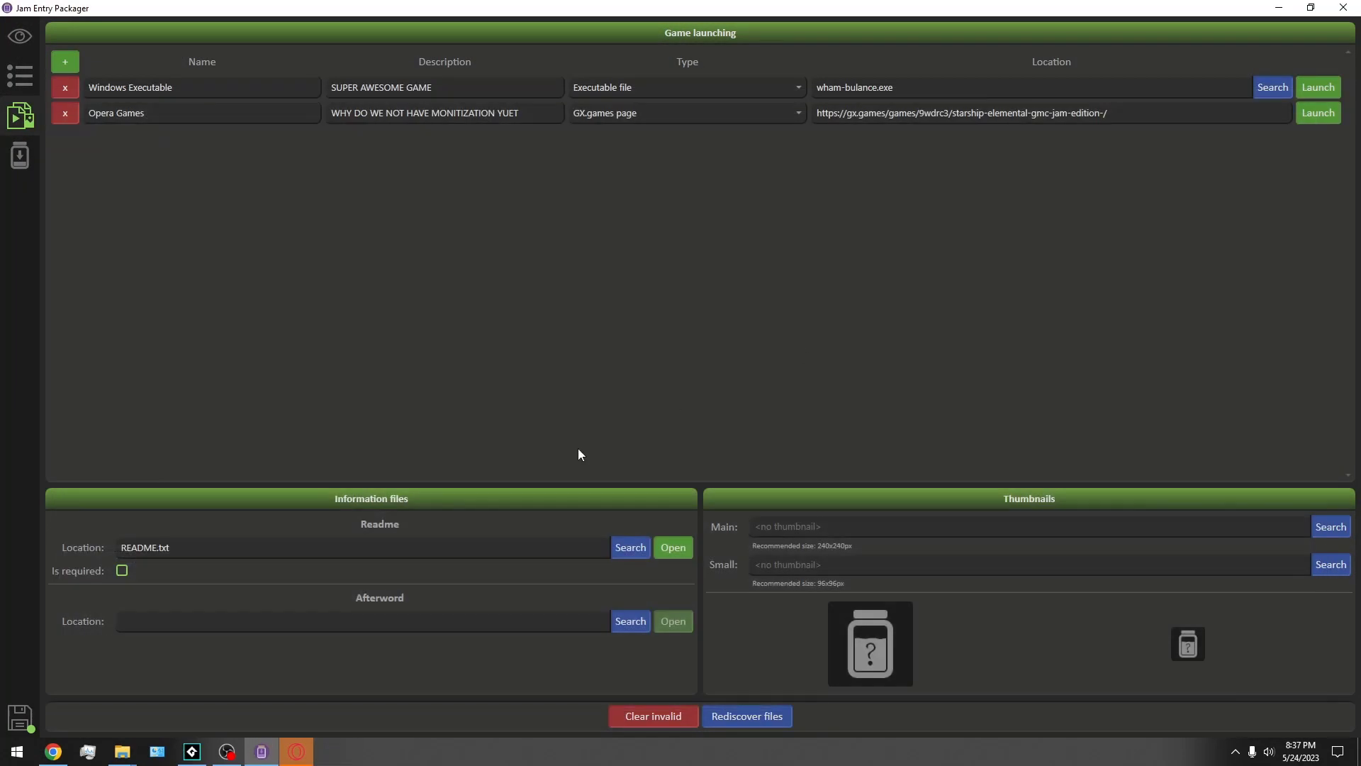
# Mark the readme as required, check the readme button in the entry overview preview and return to the launch settings.
pyautogui.click(121, 571)
pyautogui.click(21, 156)
pyautogui.click(17, 52)
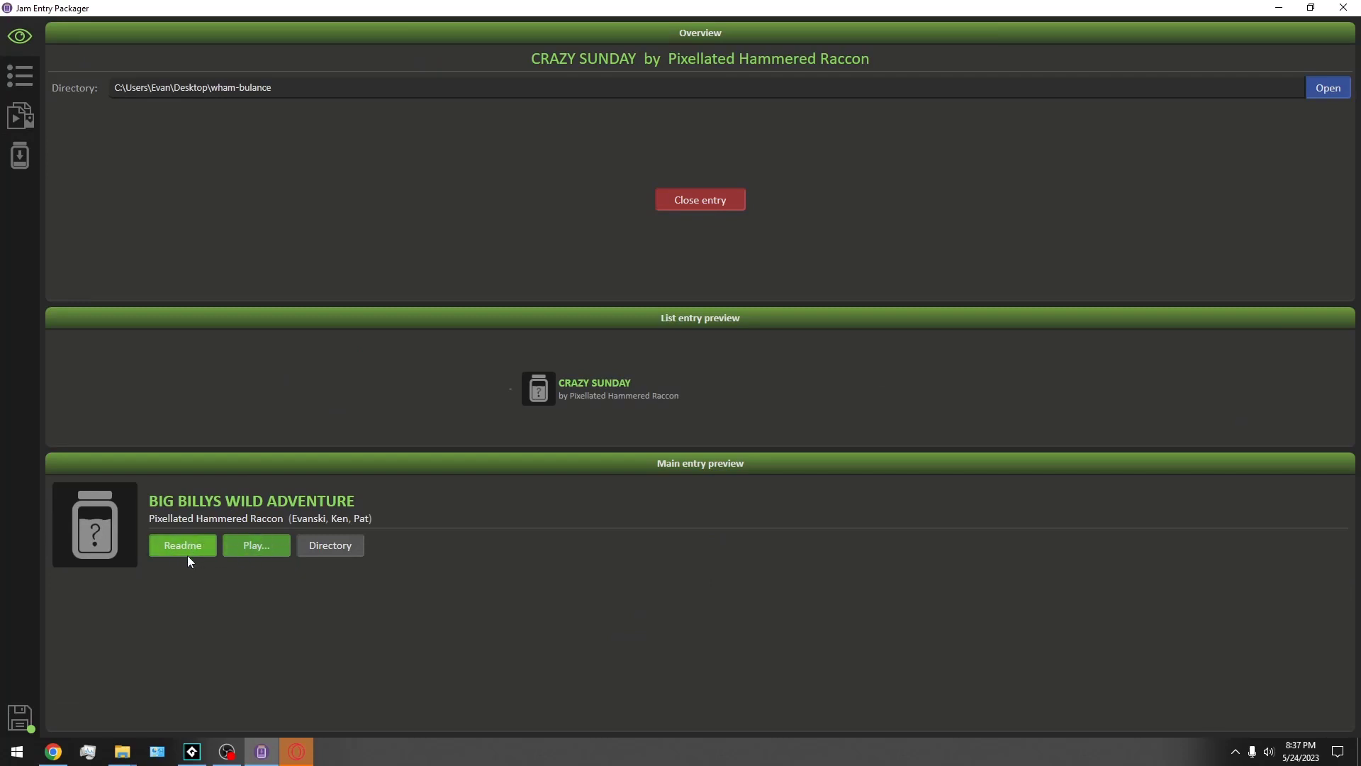
pyautogui.click(21, 121)
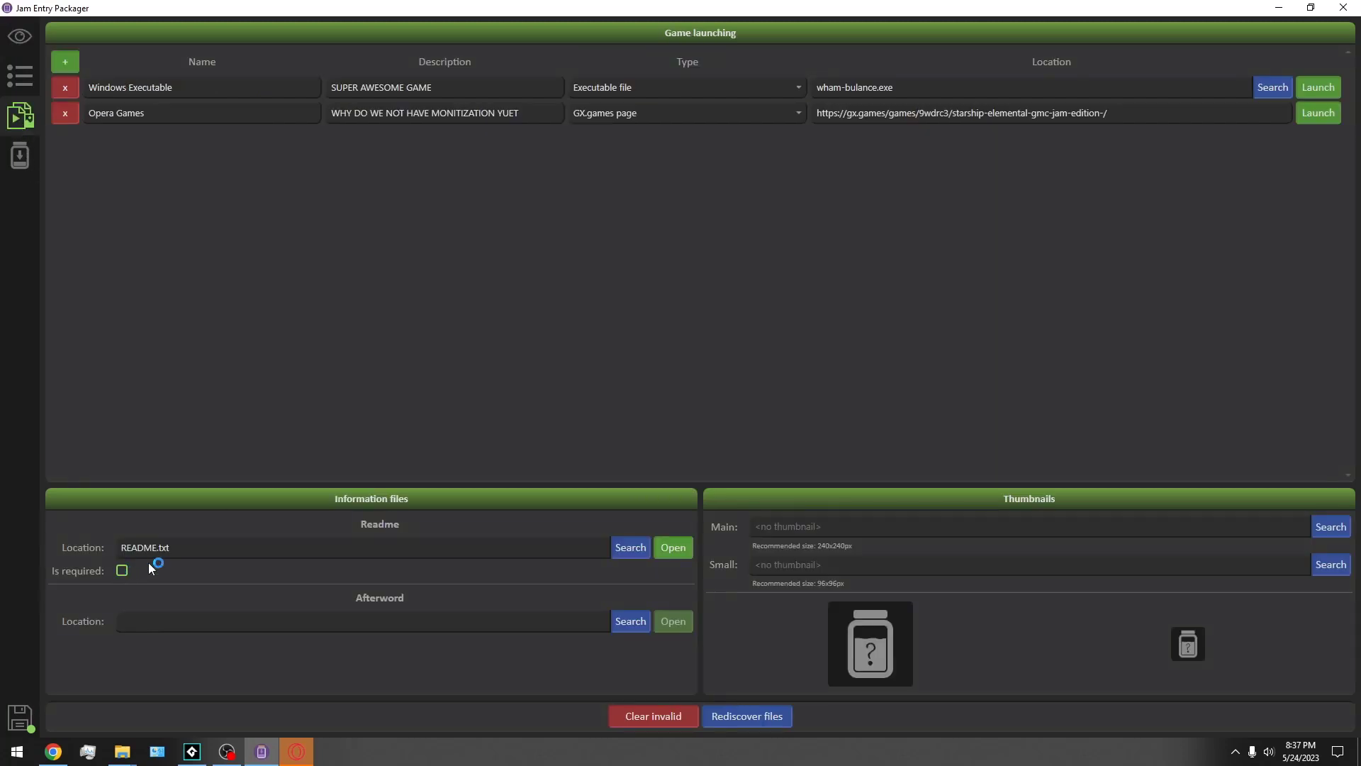
pyautogui.click(124, 621)
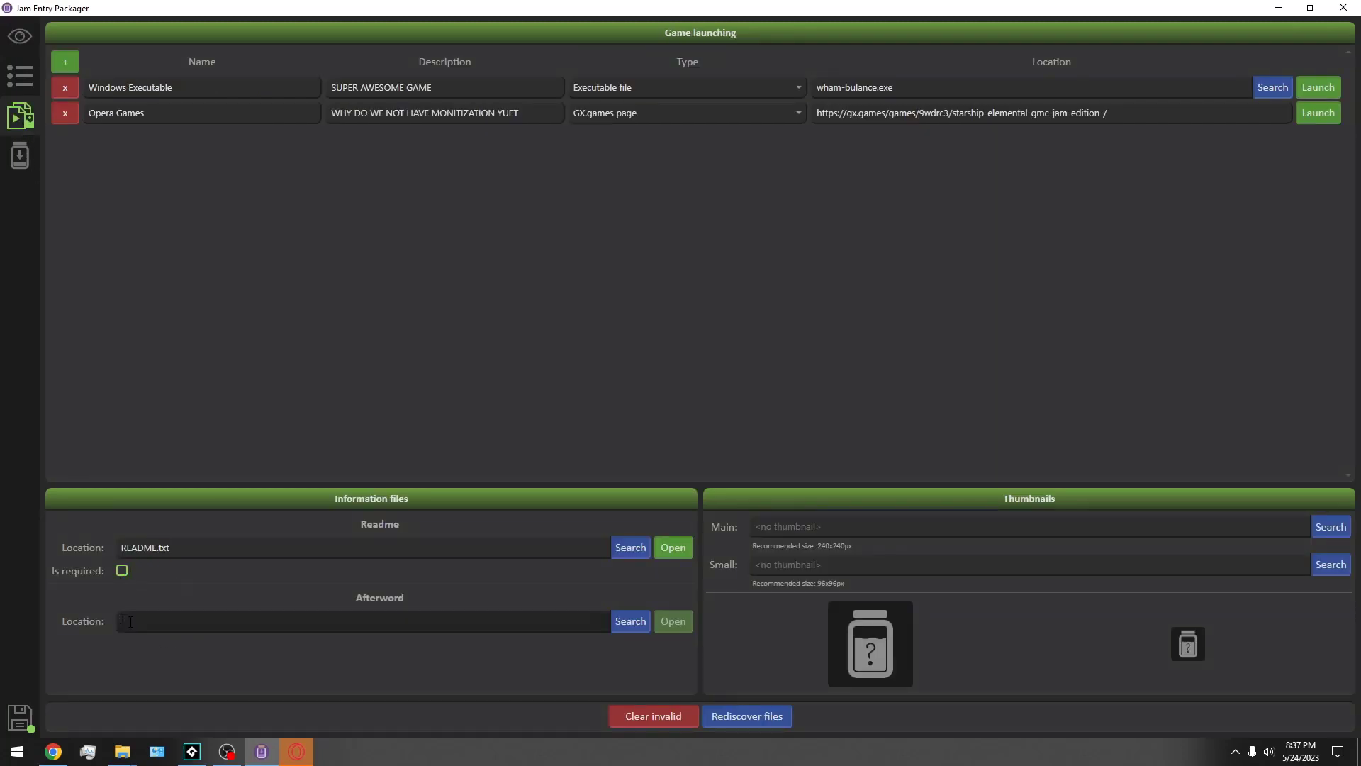
pyautogui.click(370, 601)
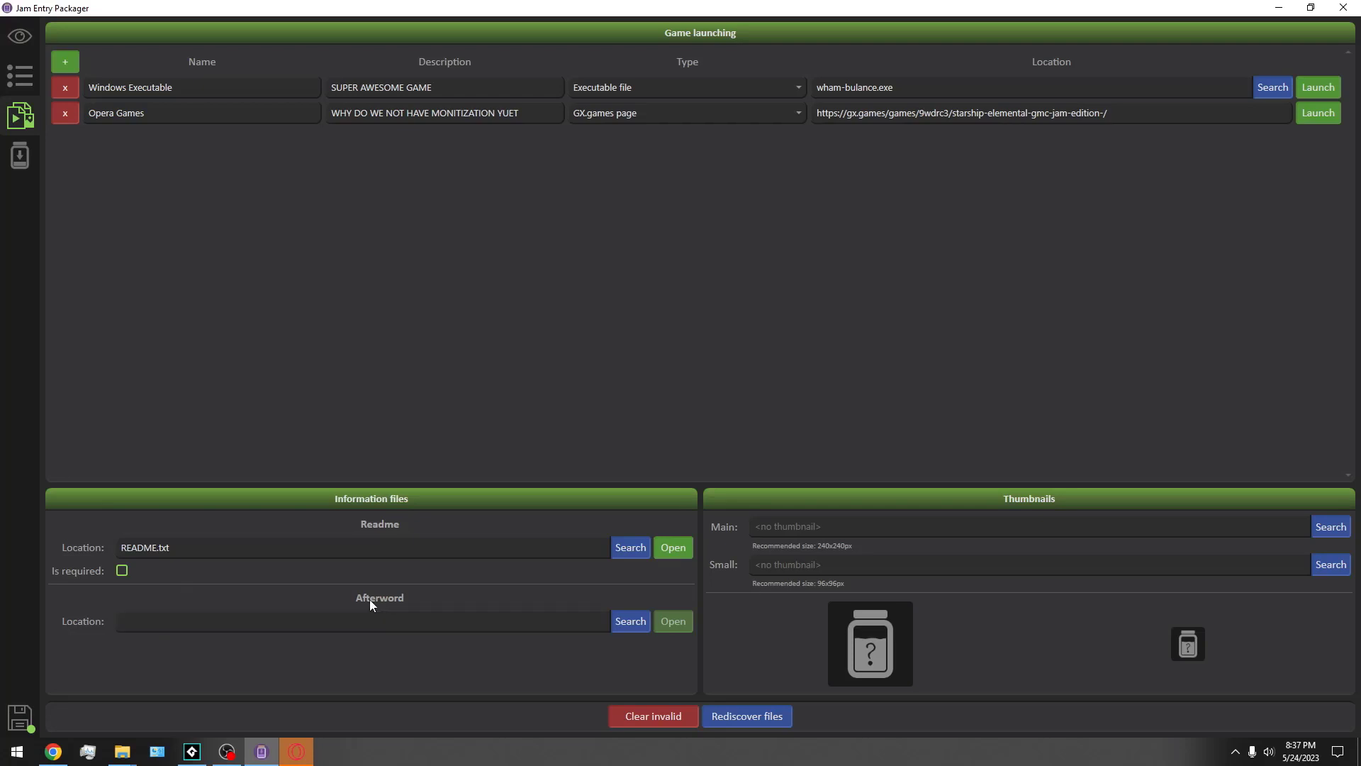
pyautogui.click(370, 620)
pyautogui.click(412, 587)
pyautogui.click(377, 546)
pyautogui.click(291, 575)
# Set the main thumbnail to StarshipElemental_Icon_240.png from the Desktop folder.
pyautogui.click(1342, 529)
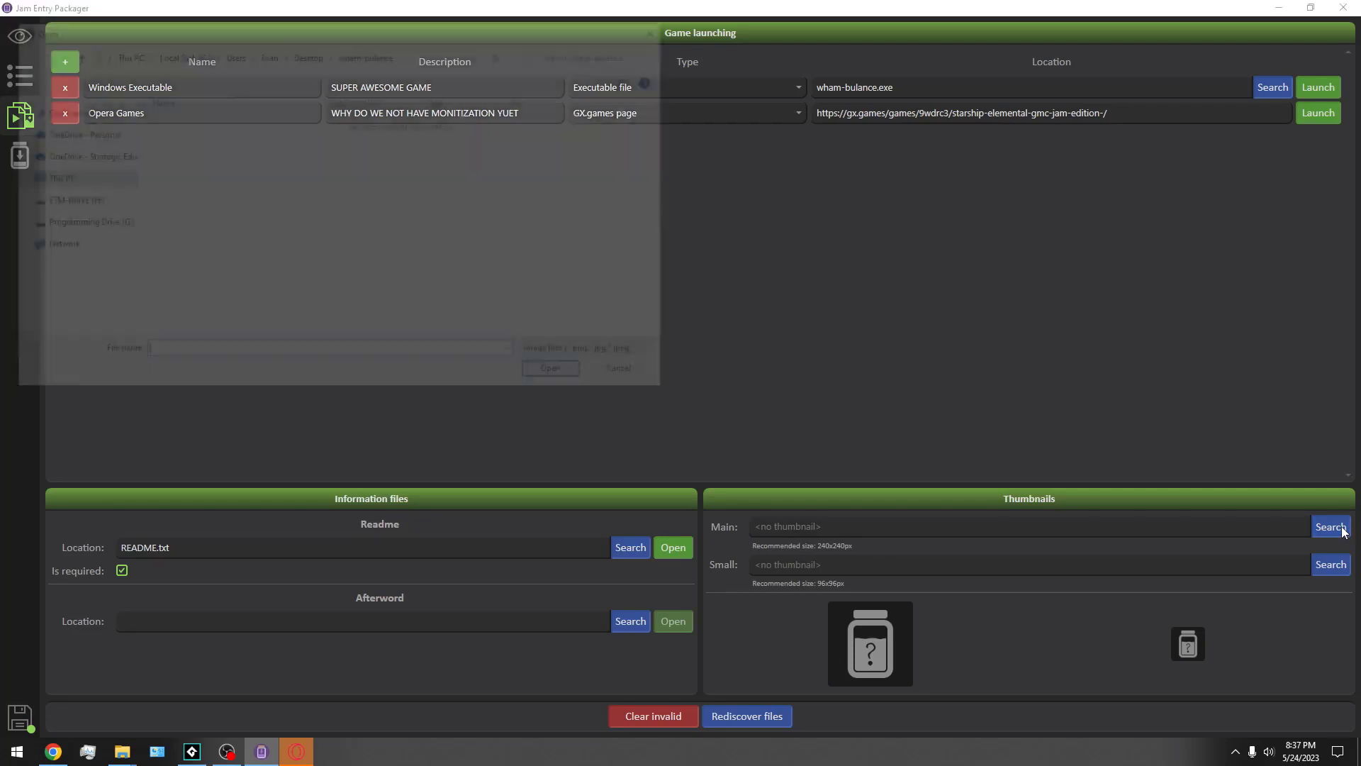
pyautogui.click(59, 234)
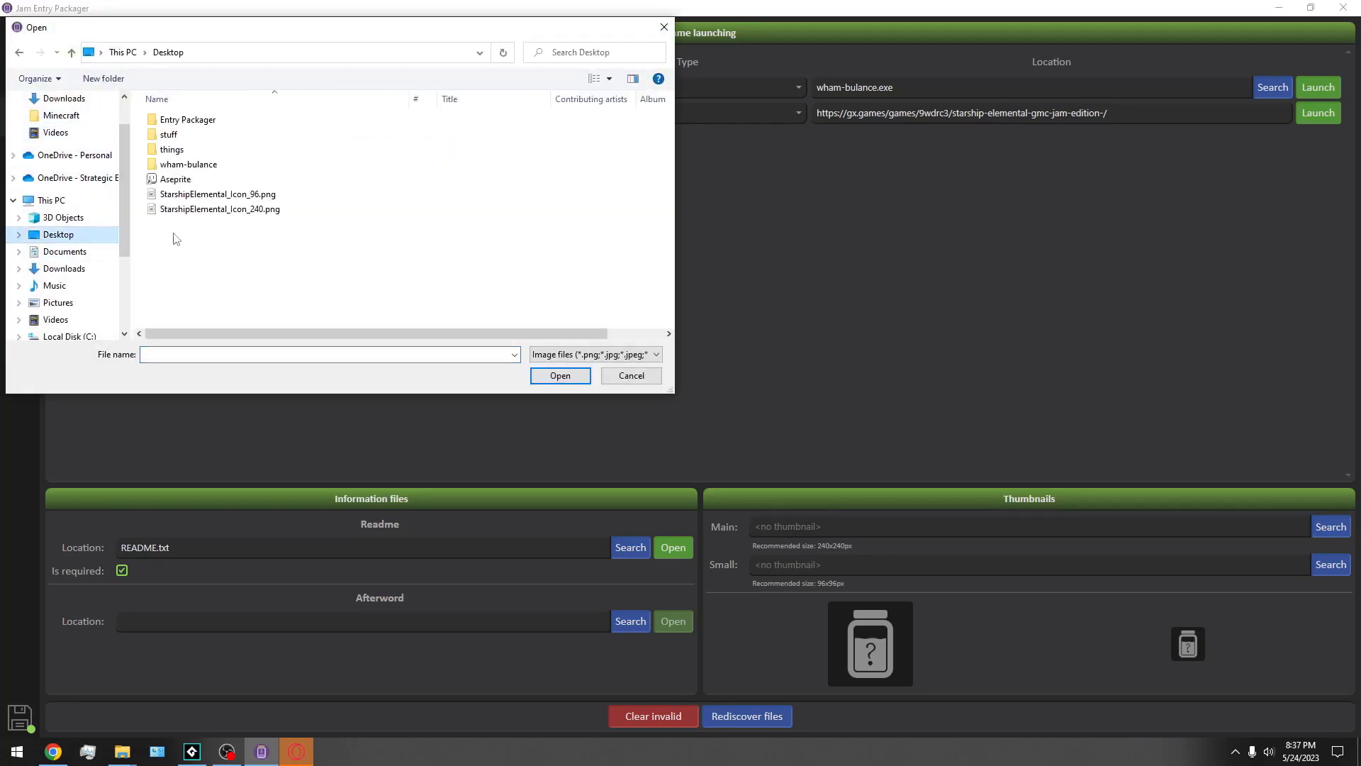
pyautogui.click(267, 210)
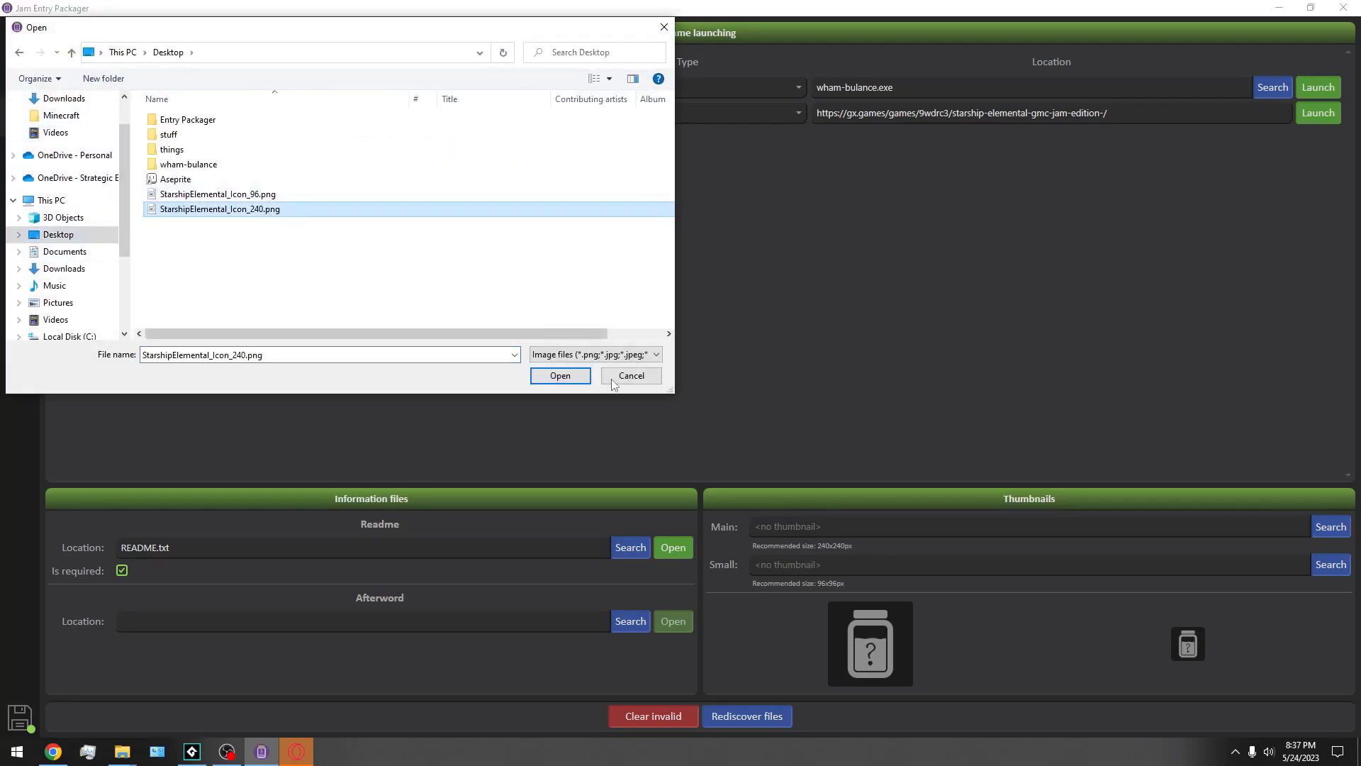
pyautogui.click(560, 376)
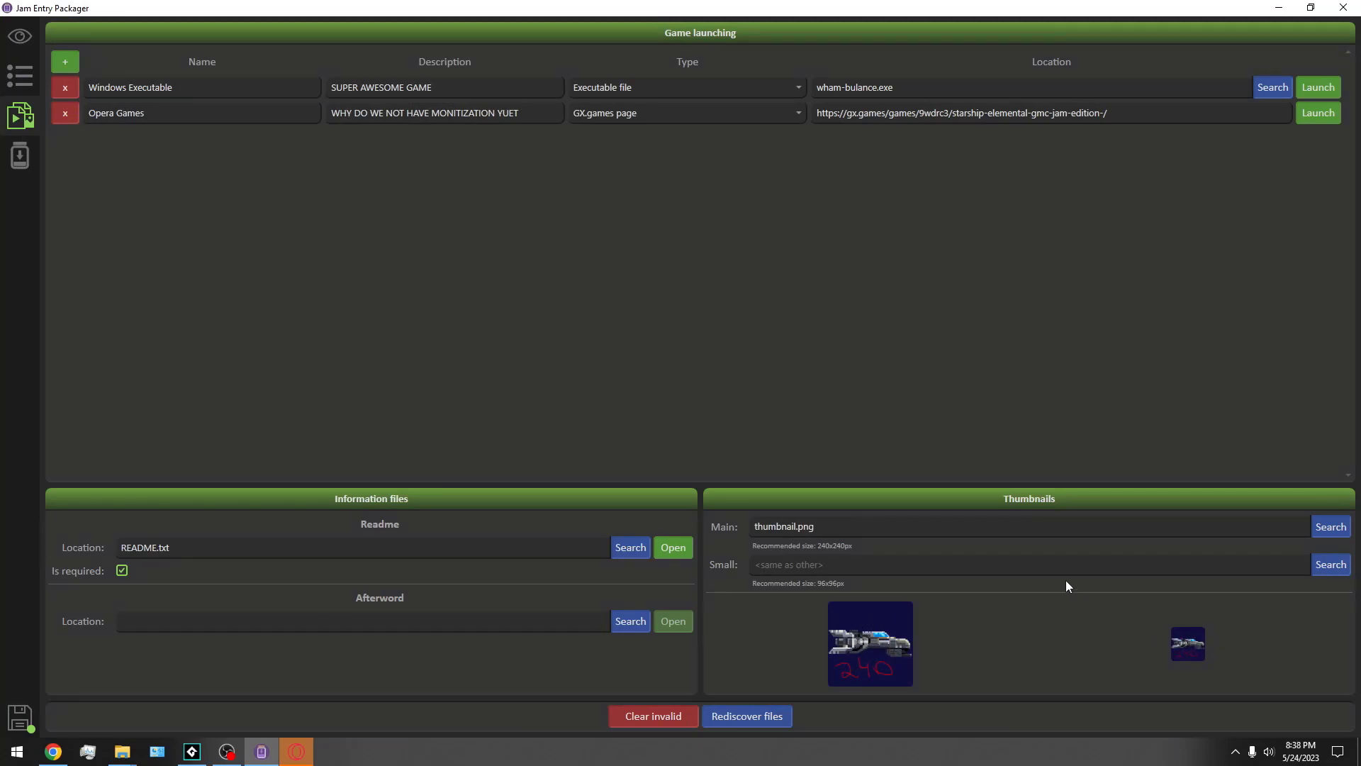
# Set the small thumbnail to StarshipElemental_Icon_96.png from the Desktop folder.
pyautogui.click(1003, 564)
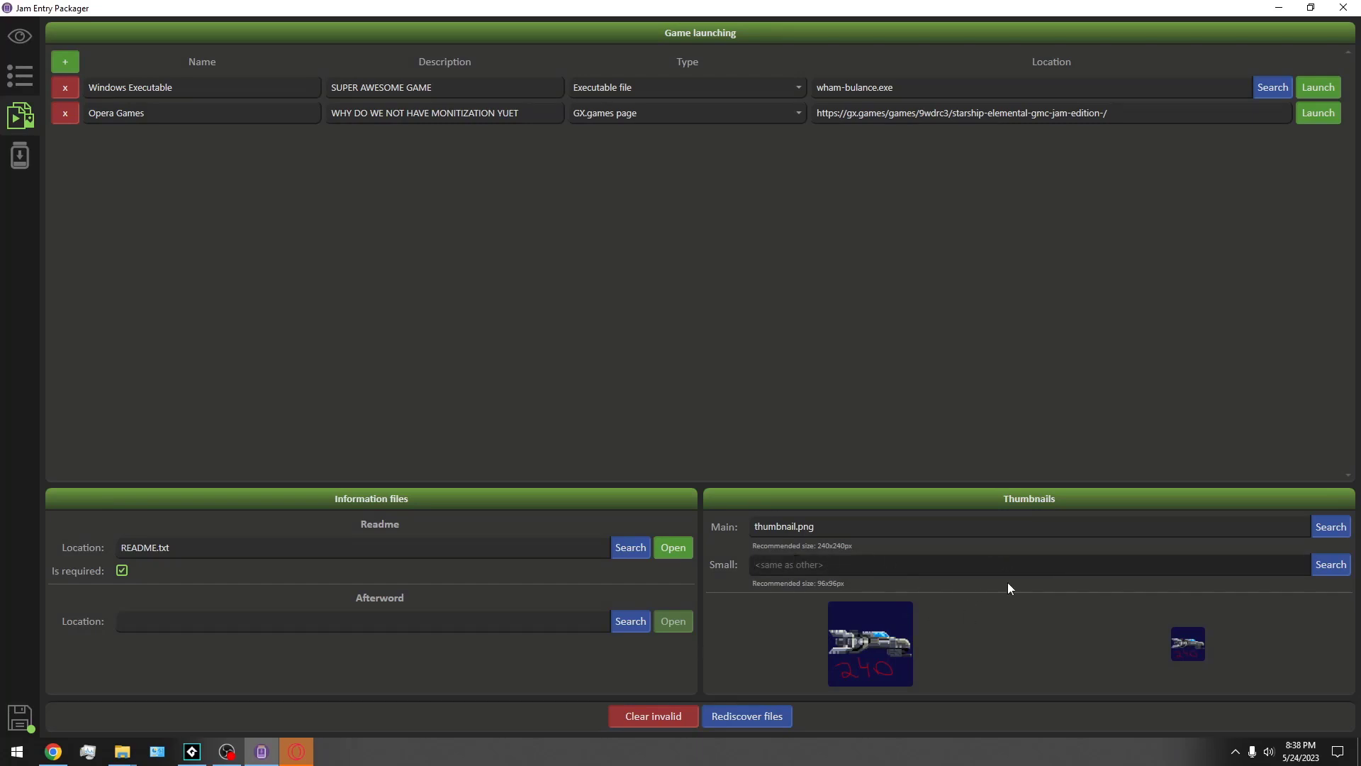
pyautogui.click(1328, 567)
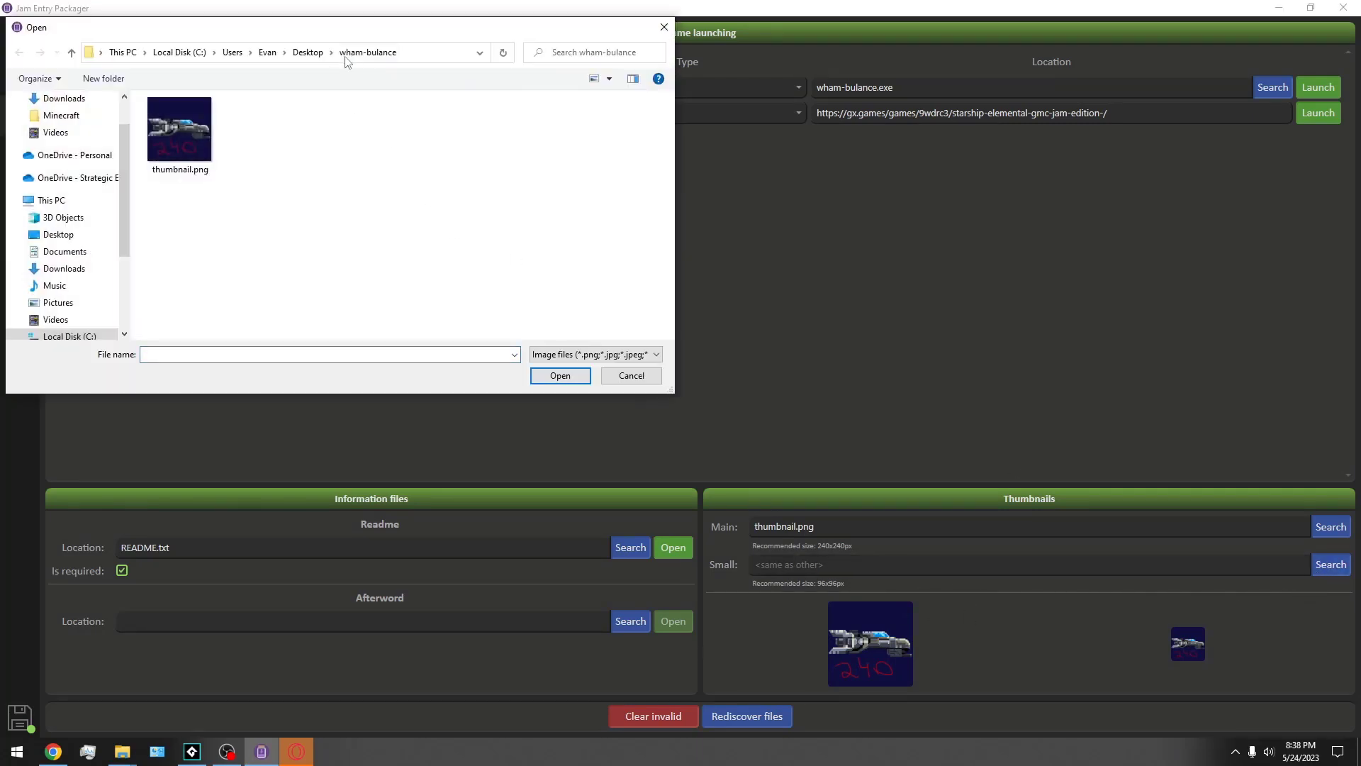
pyautogui.click(53, 234)
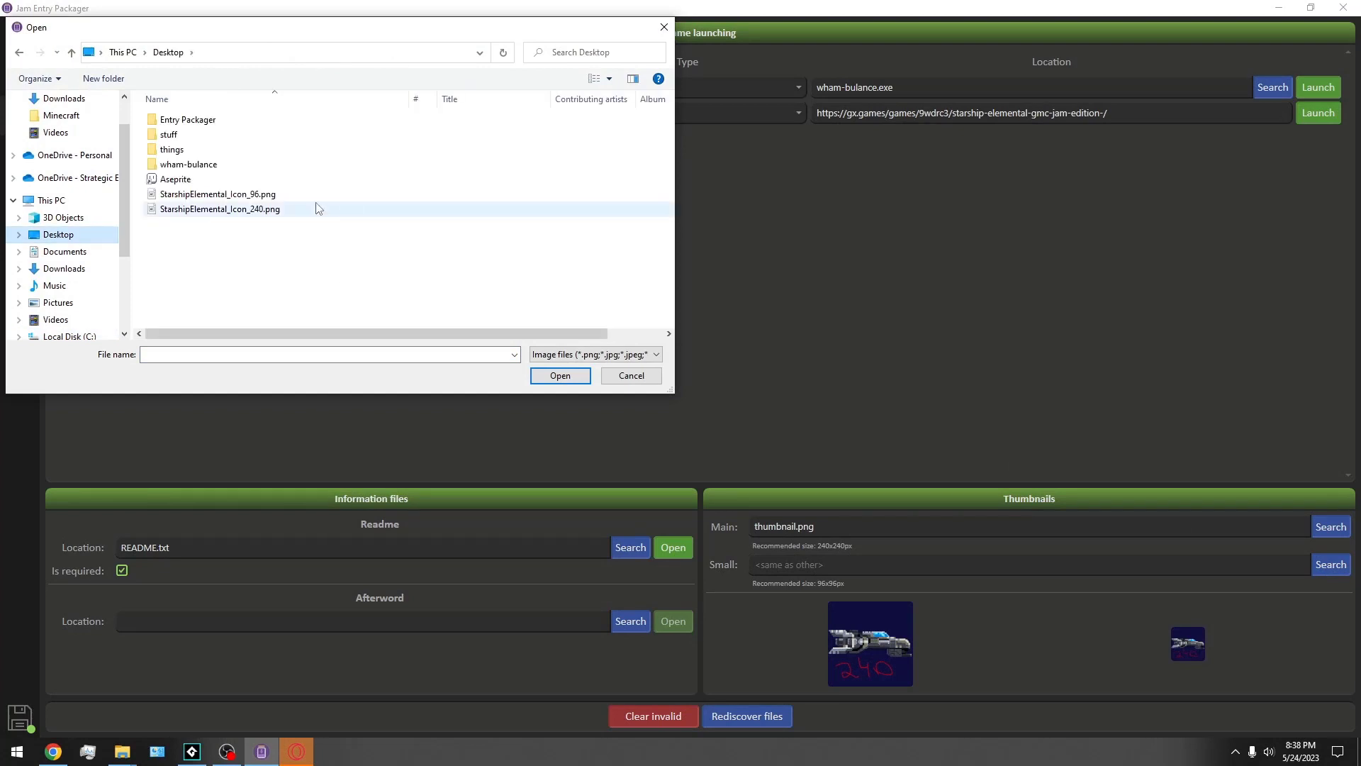
pyautogui.click(290, 199)
pyautogui.click(560, 376)
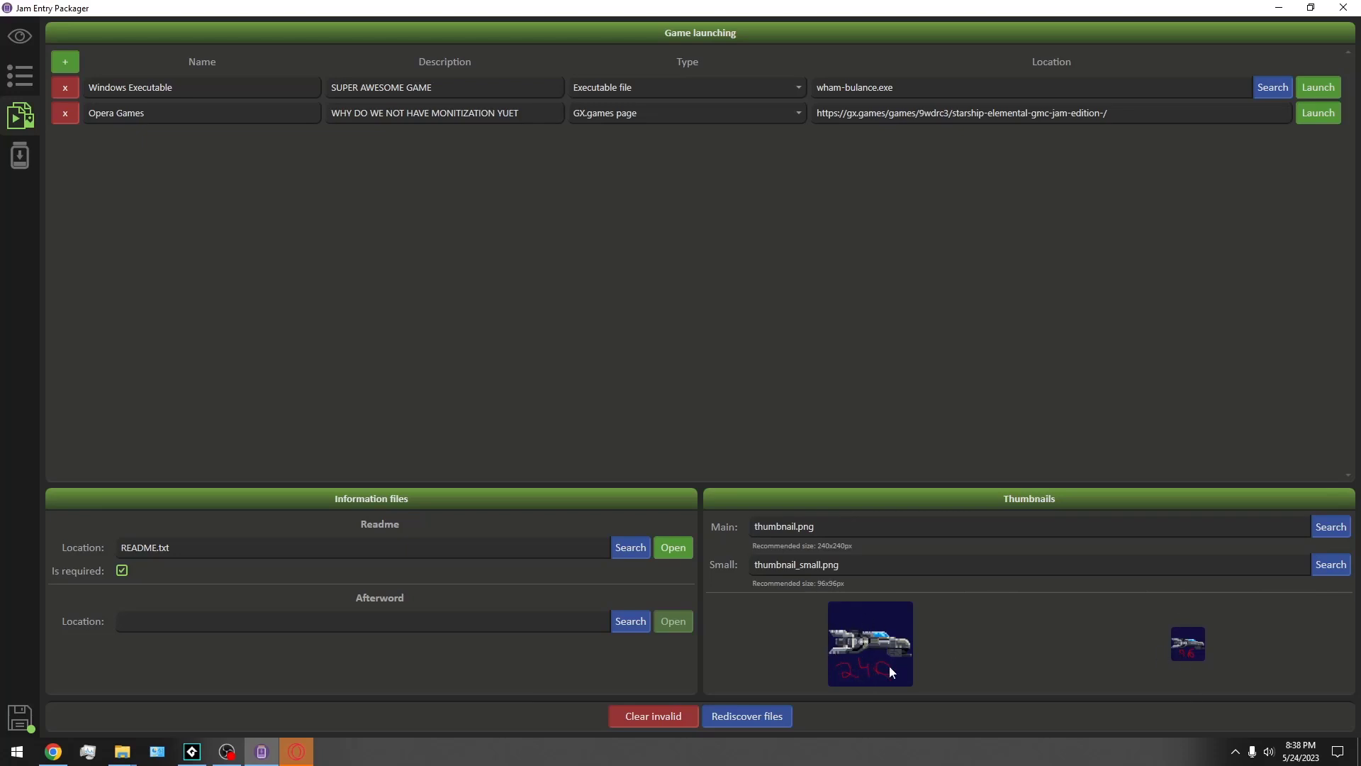
# Confirm all packaging reminders, including the one about music assets left on the Uncompressed - Not Streamed setting.
pyautogui.click(672, 716)
pyautogui.click(21, 156)
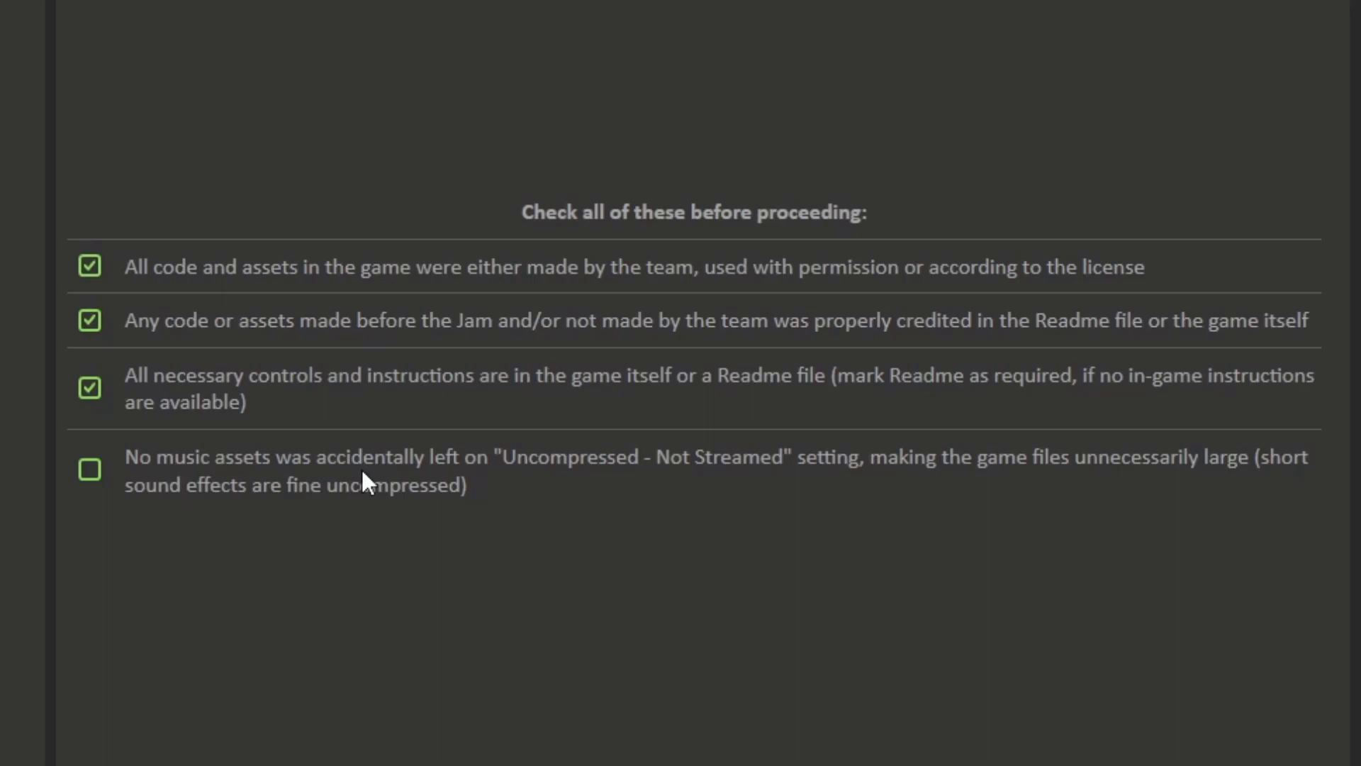
pyautogui.click(87, 468)
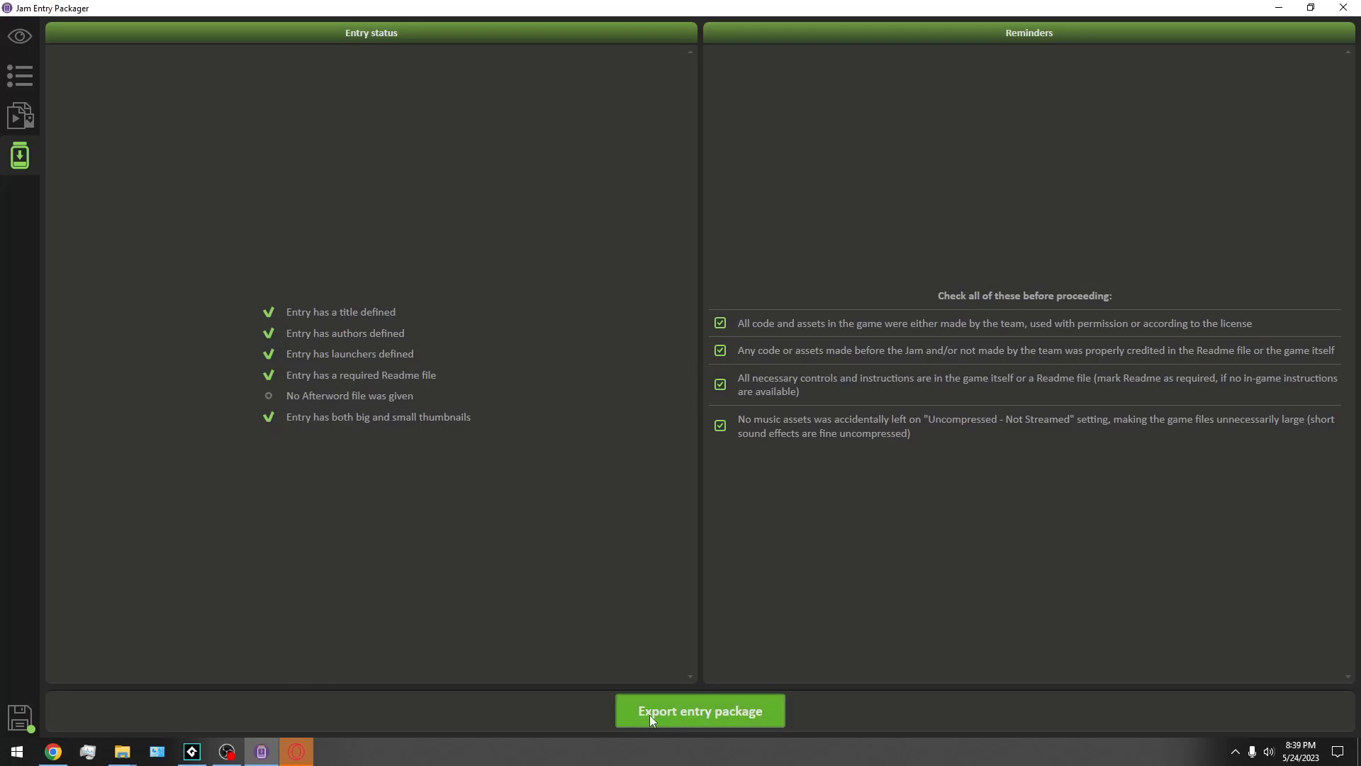
# Export the entry package to the Desktop as CRAZY SUNDAY by Pixellated Hammered Raccon.zip.
pyautogui.click(713, 706)
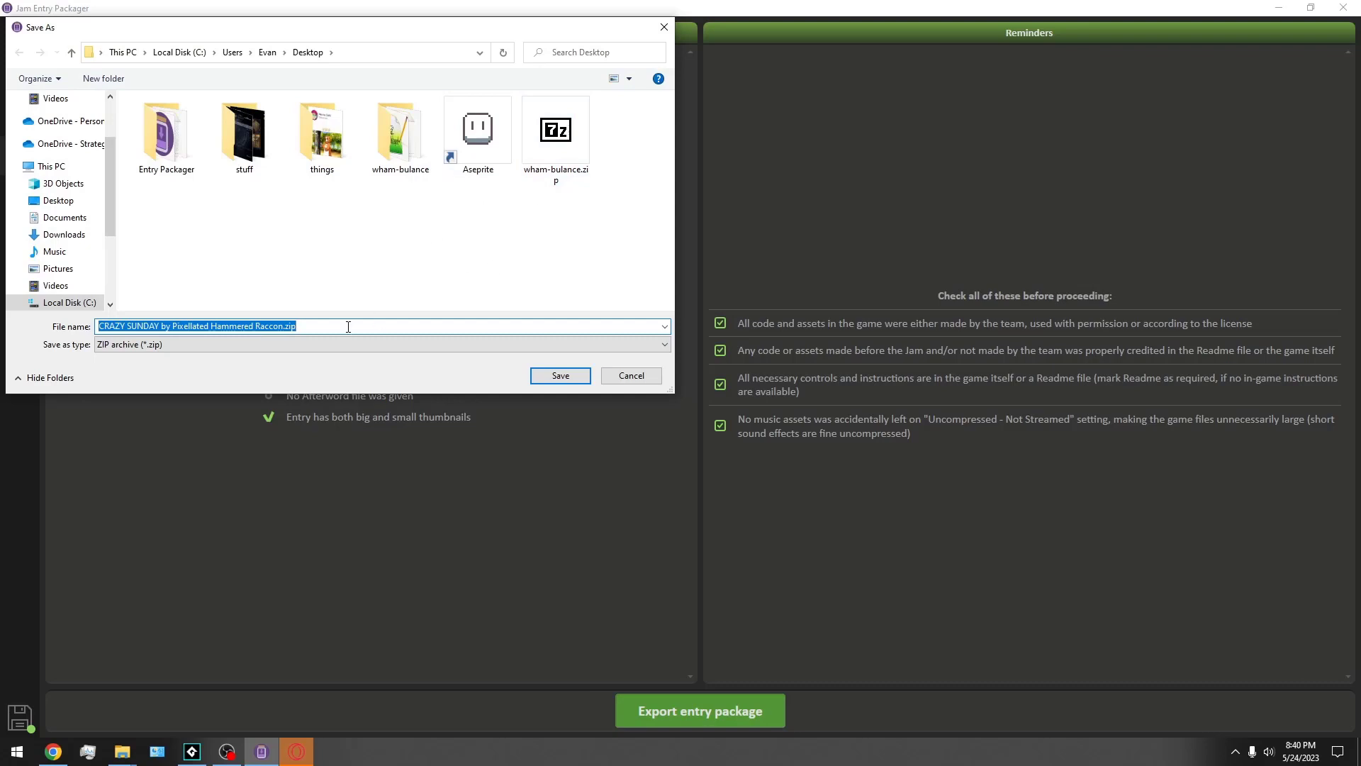
pyautogui.moveTo(298, 326); pyautogui.dragTo(98, 327)
pyautogui.click(540, 376)
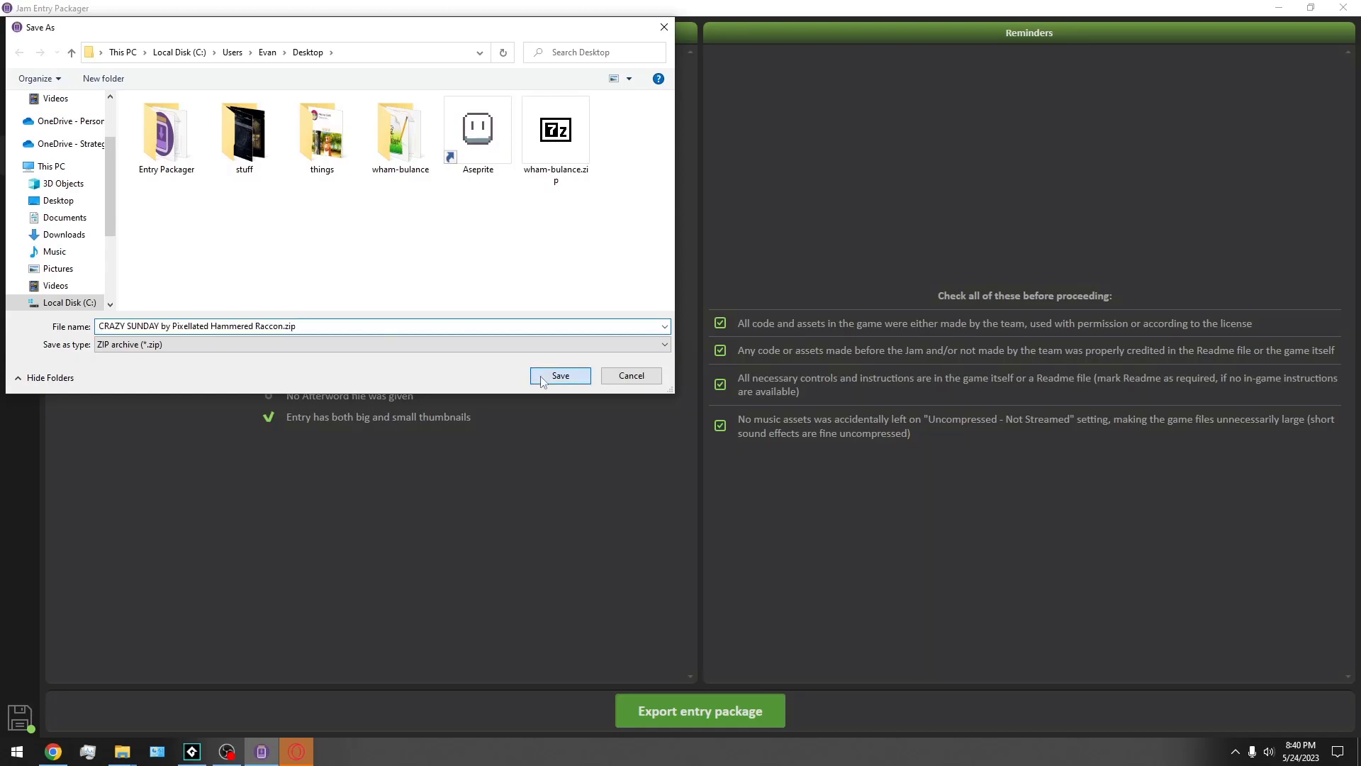
# Find the exported CRAZY SUNDAY zip on the desktop, move it to open space and look through its available file actions.
pyautogui.press('super+d')
pyautogui.moveTo(27, 397); pyautogui.dragTo(618, 346)
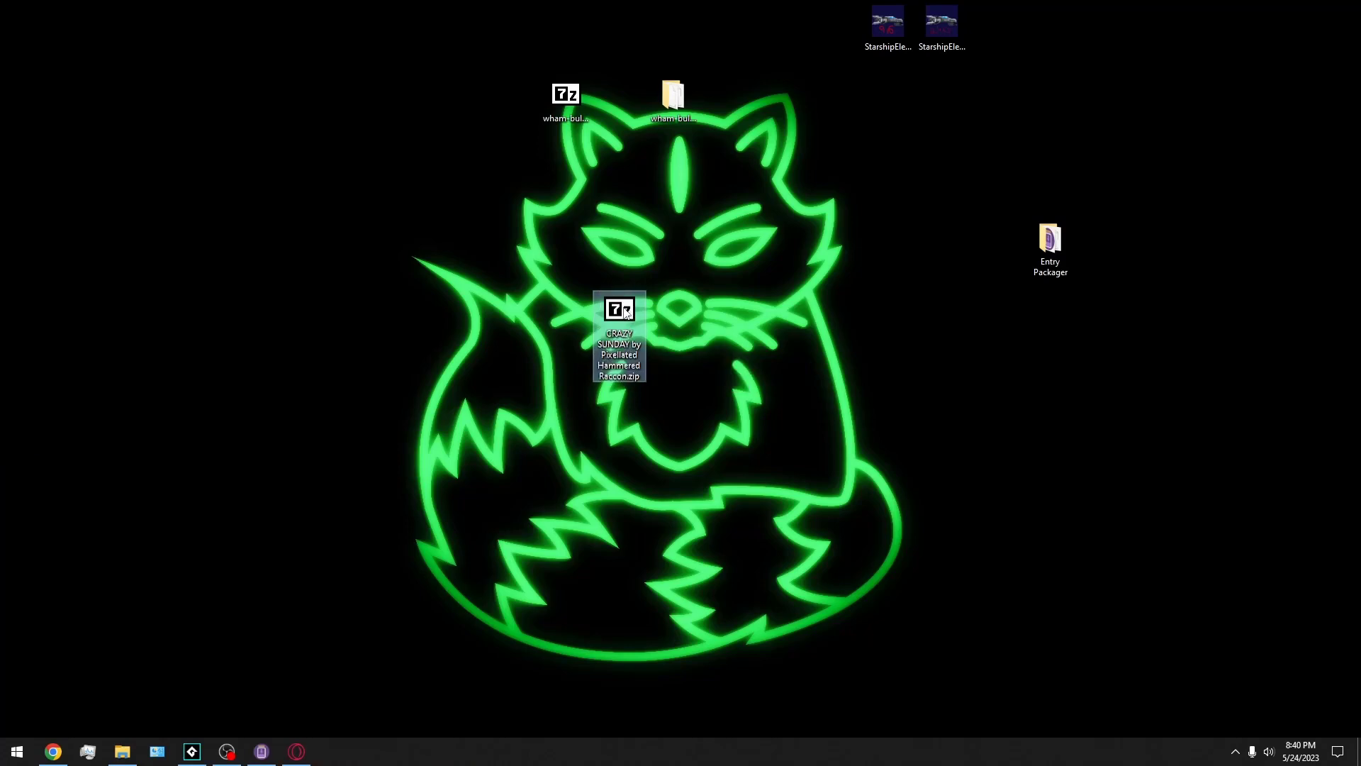
pyautogui.rightClick(621, 307)
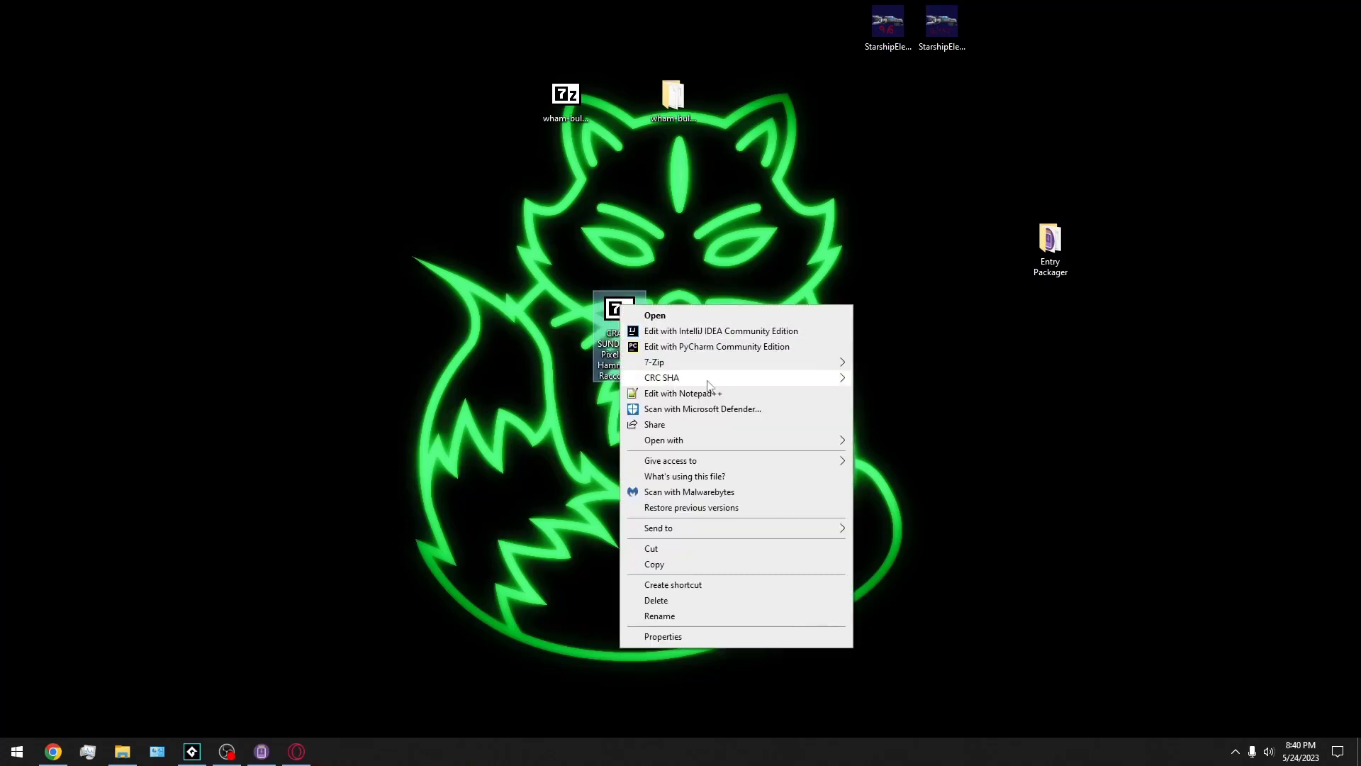
pyautogui.click(683, 283)
pyautogui.moveTo(618, 312); pyautogui.dragTo(930, 388)
pyautogui.rightClick(930, 382)
pyautogui.moveTo(950, 440)
pyautogui.click(638, 482)
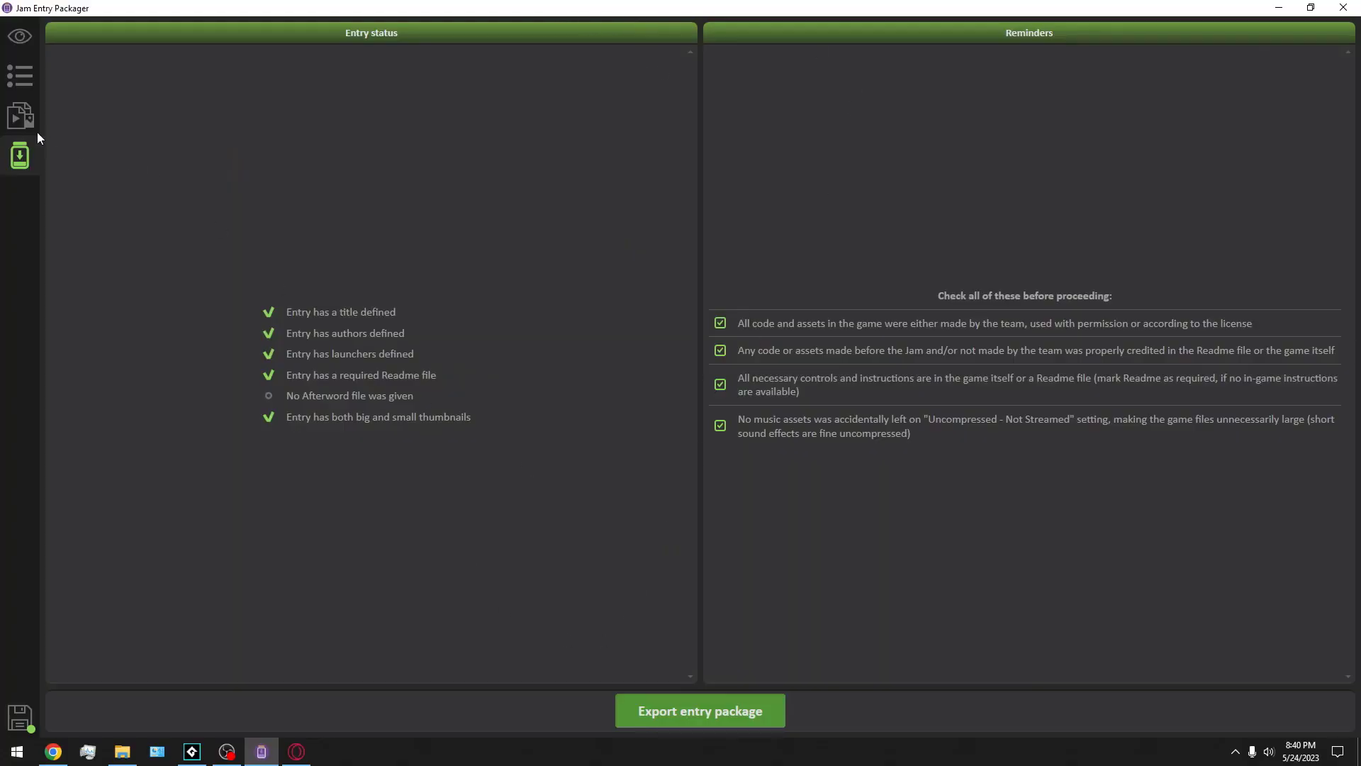
# Review the entry's launch settings and packaging status in Jam Entry Packager, finishing with the overview previews.
pyautogui.click(21, 117)
pyautogui.click(24, 40)
pyautogui.click(22, 114)
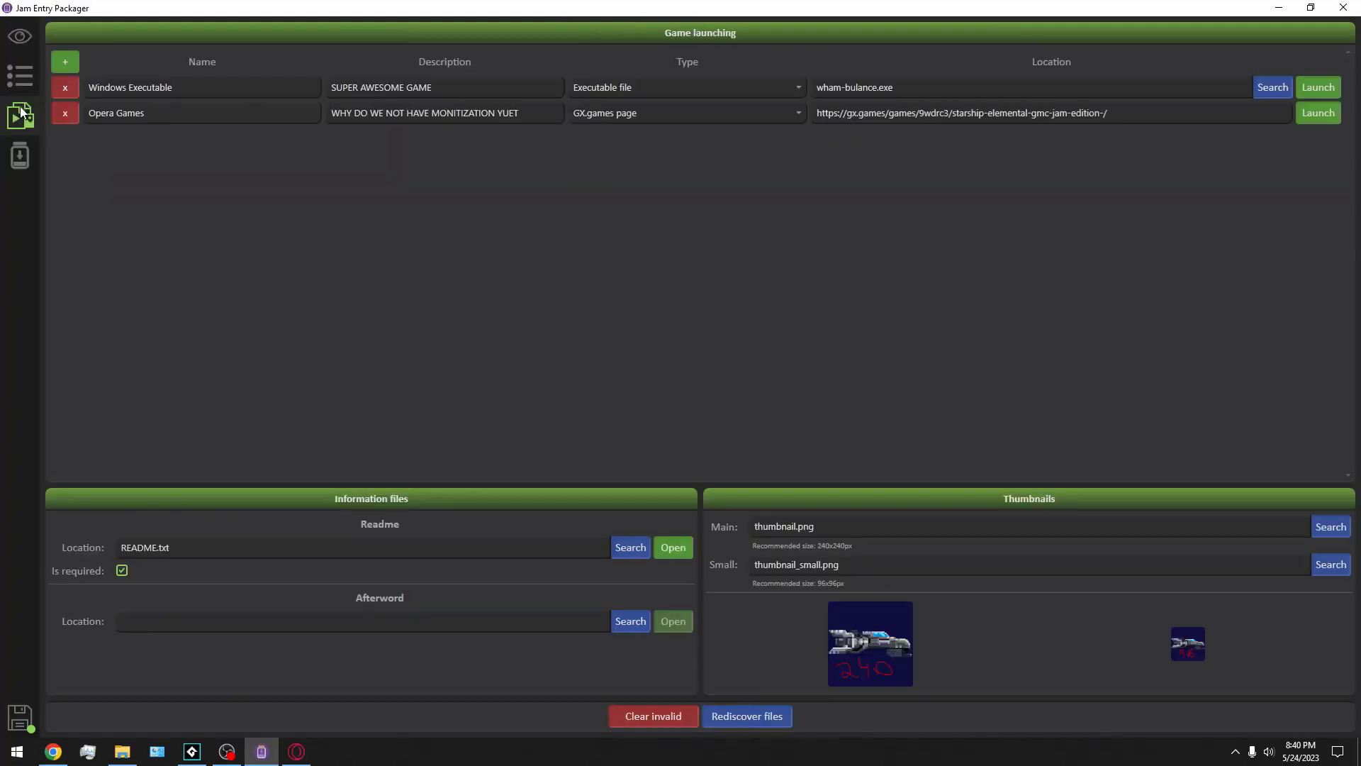
pyautogui.click(19, 153)
pyautogui.click(19, 54)
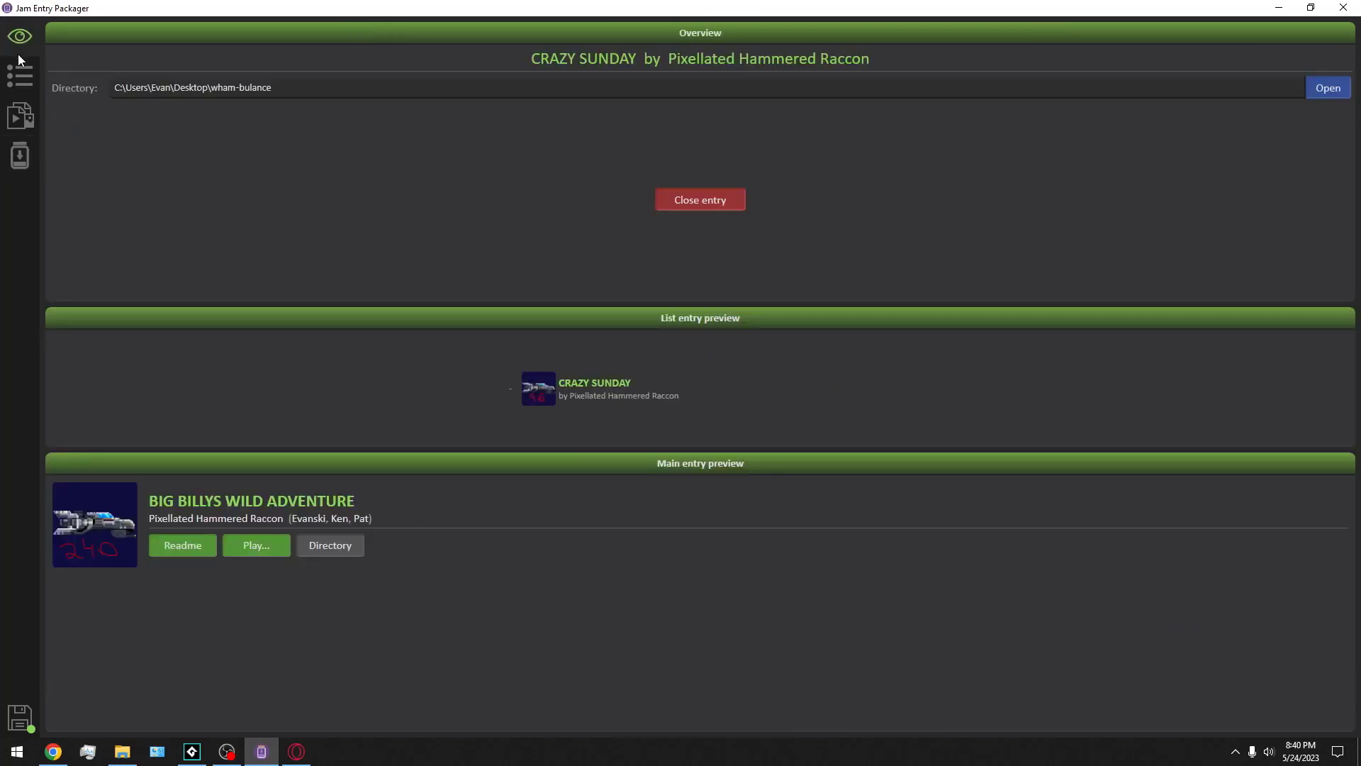